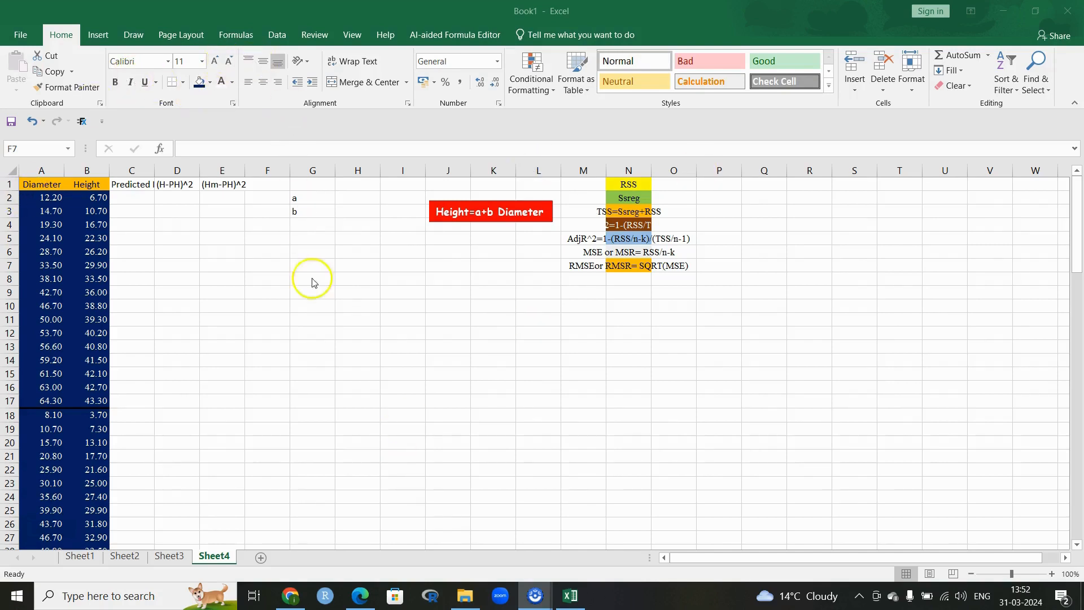
Step: Widen columns B (Height) and C (Predicted Height) so their headings show in full
click(295, 36)
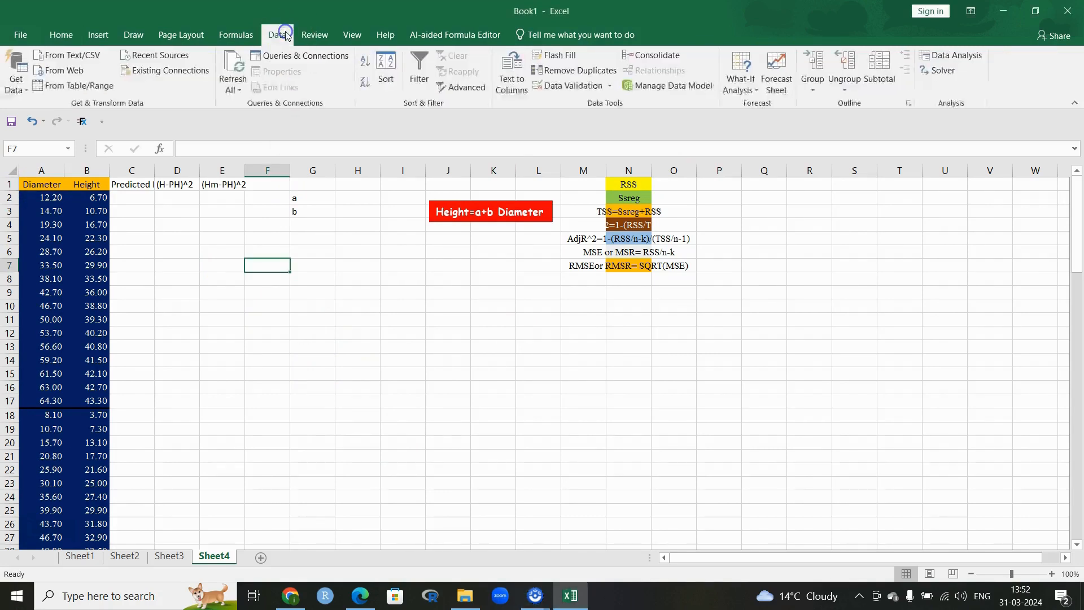
click(932, 77)
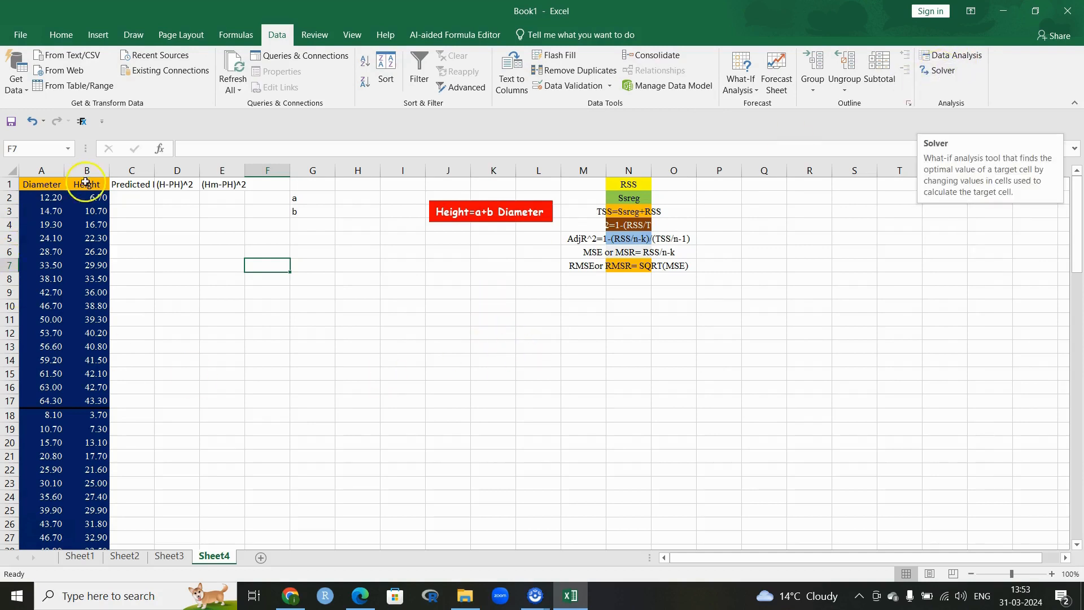
drag(110, 168, 135, 168)
drag(66, 165, 84, 166)
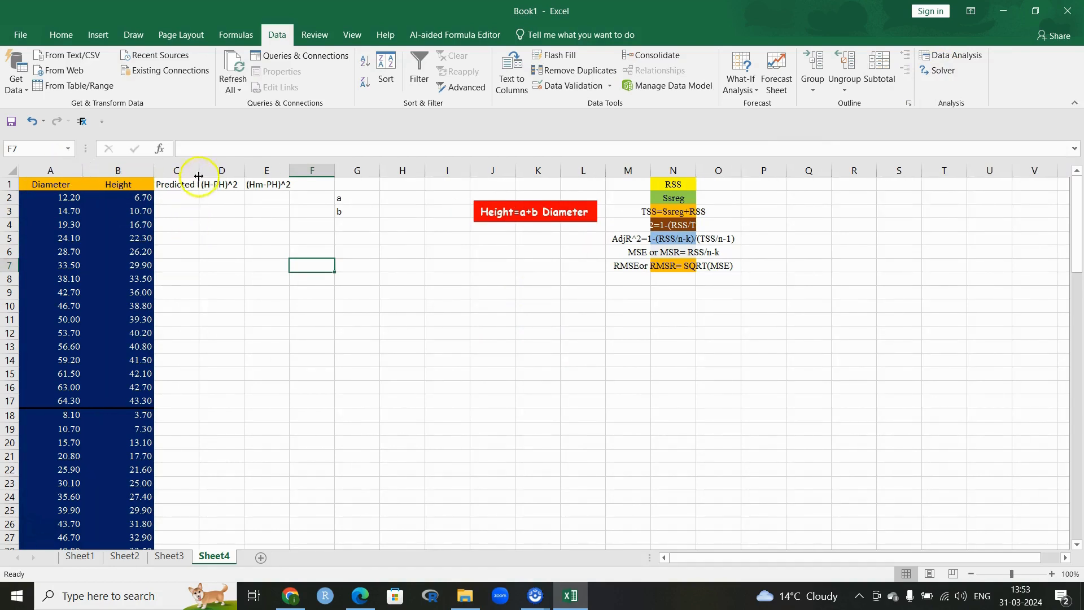
drag(201, 164, 297, 164)
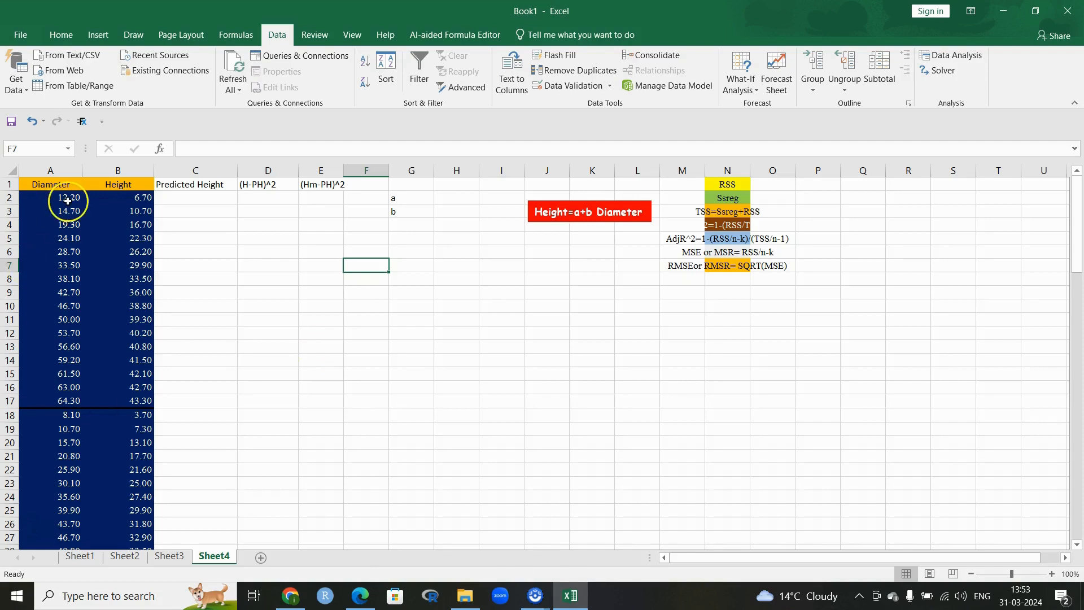
Step: Start a Regression with Y range B1:B101 (Height) and X range A1:A101 (Diameter)
click(956, 55)
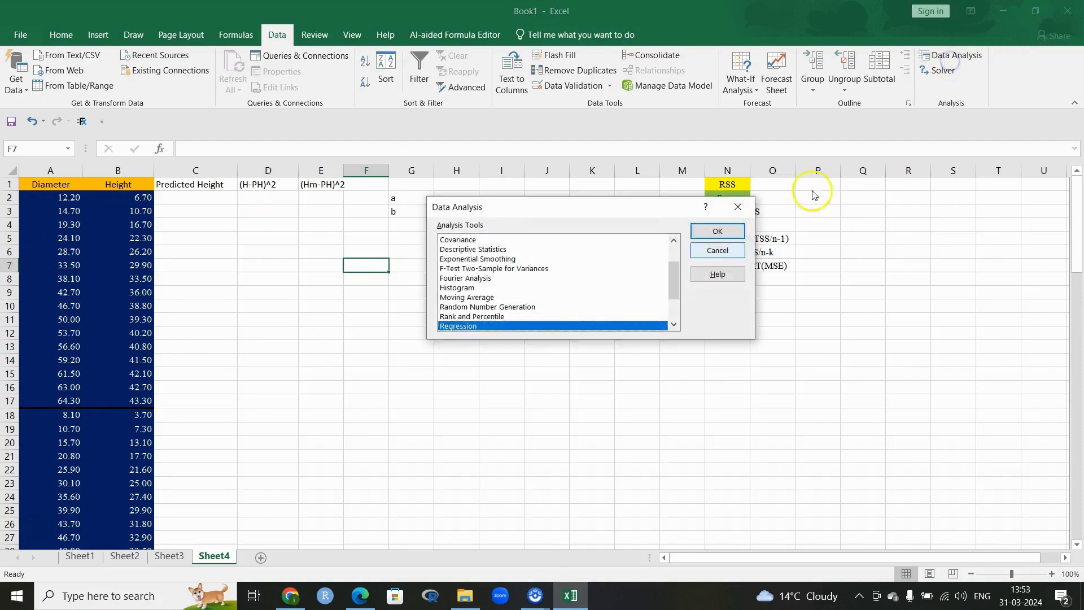
click(723, 231)
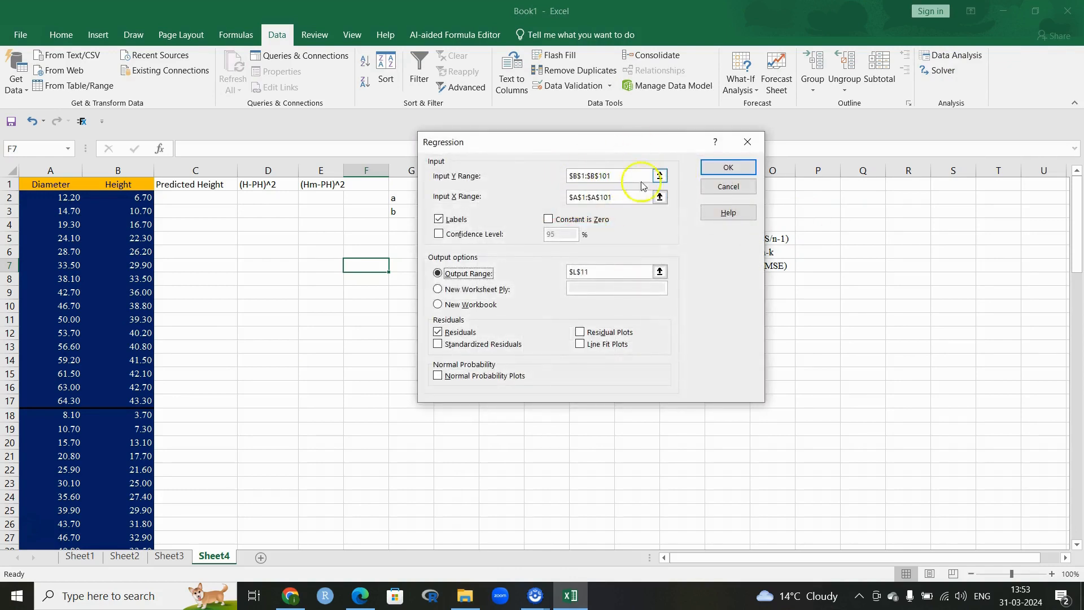
click(659, 176)
drag(118, 184, 136, 520)
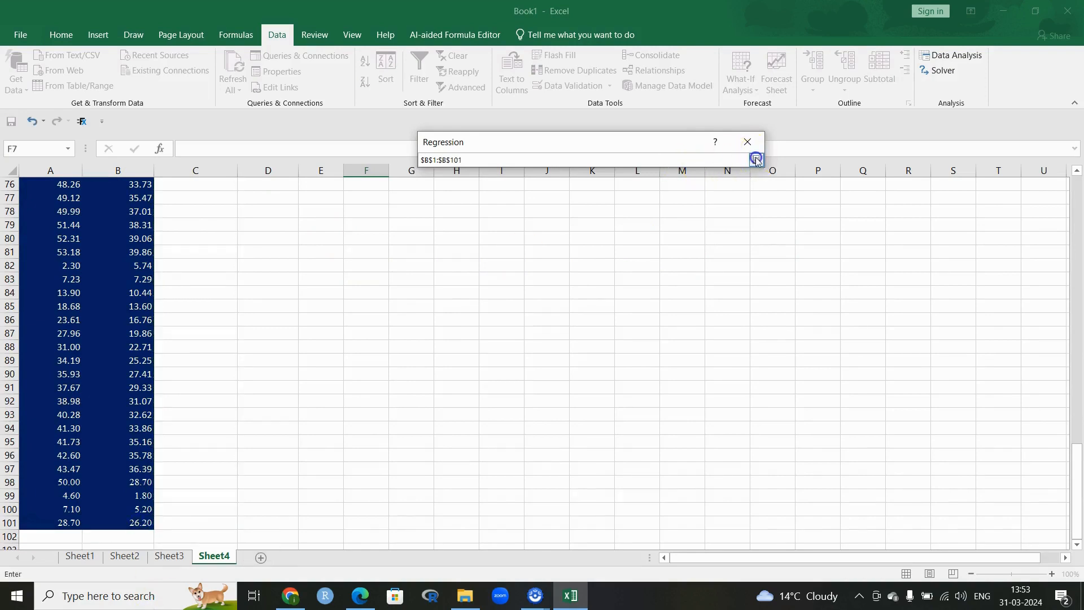
click(756, 160)
click(659, 197)
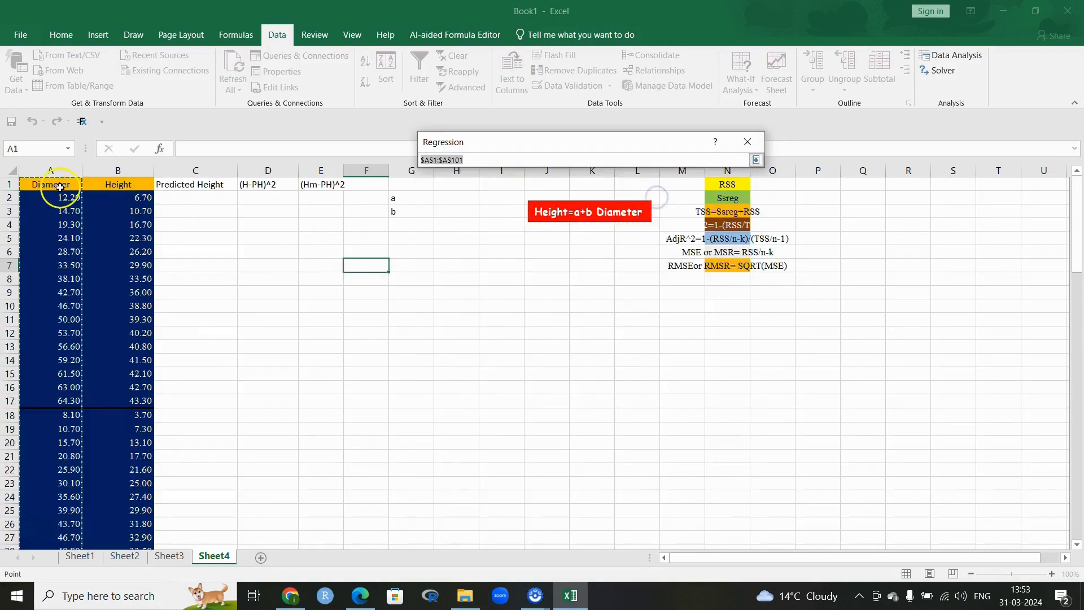
drag(59, 184, 72, 607)
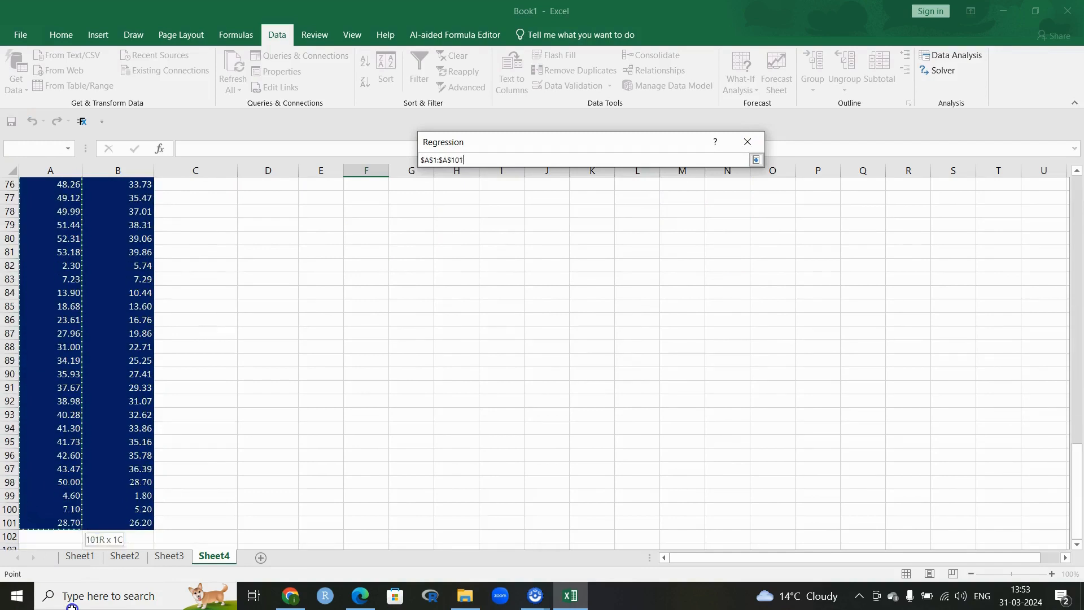
click(756, 160)
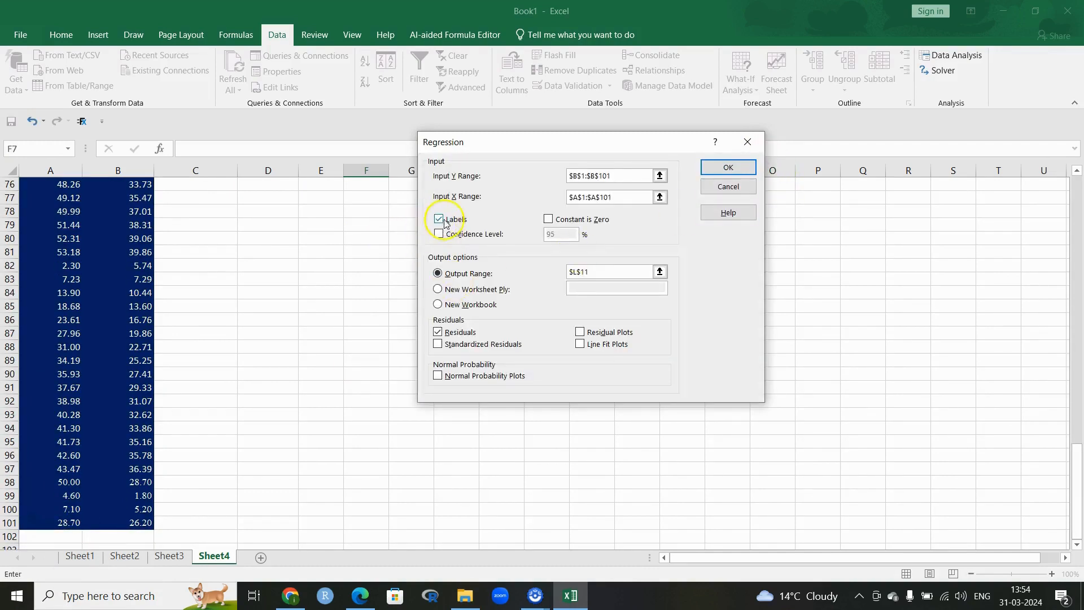
Step: Send the regression output to L11 and run it
scroll(138, 319, up, 20)
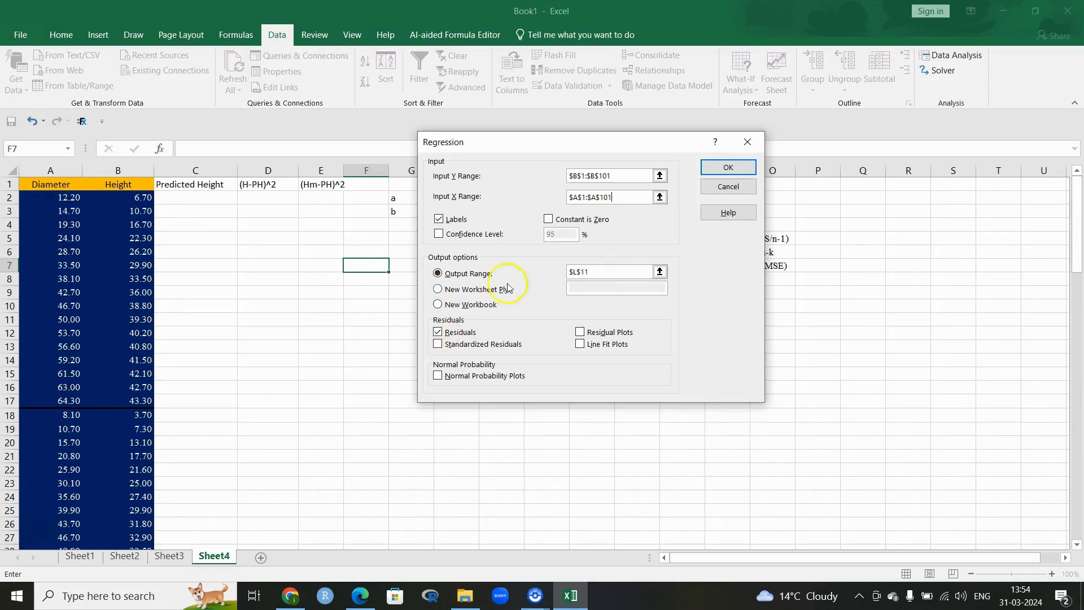
click(659, 272)
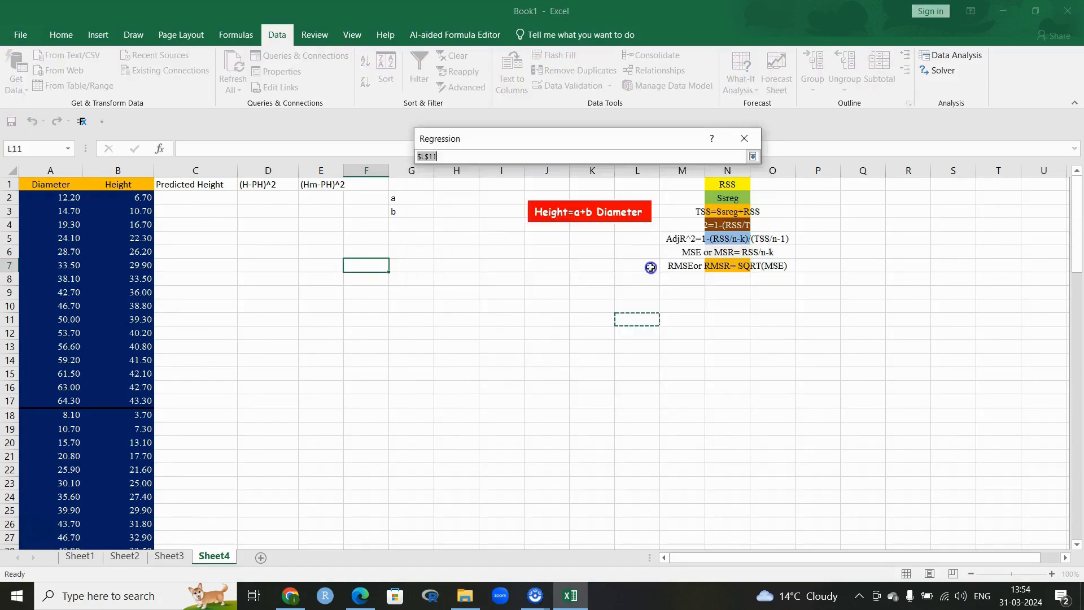
click(635, 320)
click(753, 157)
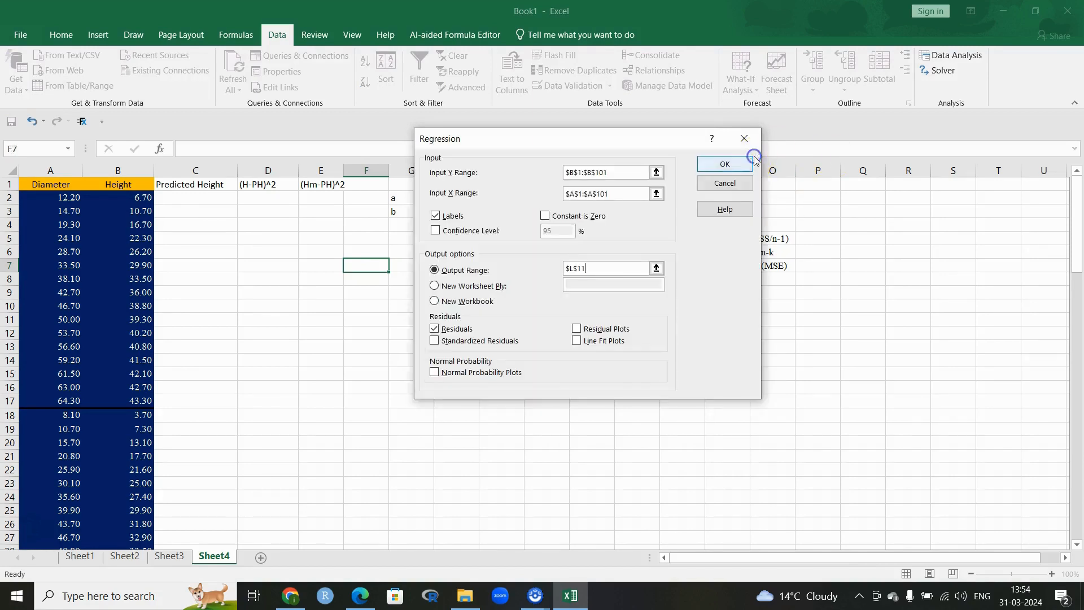
click(747, 163)
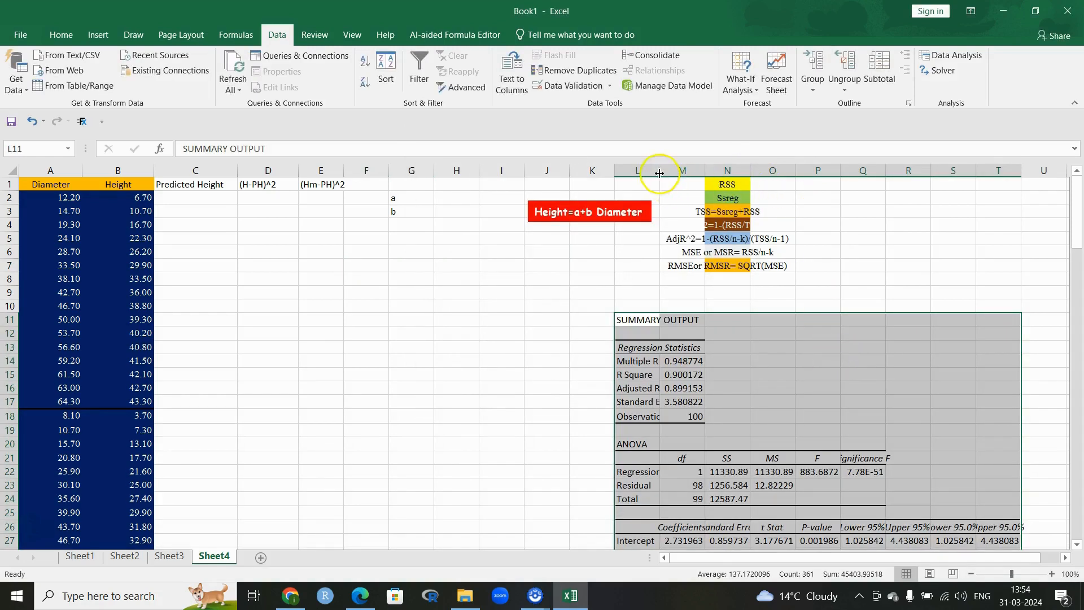
Step: Widen column L for the summary labels and column N for the formula notes
drag(670, 171, 712, 171)
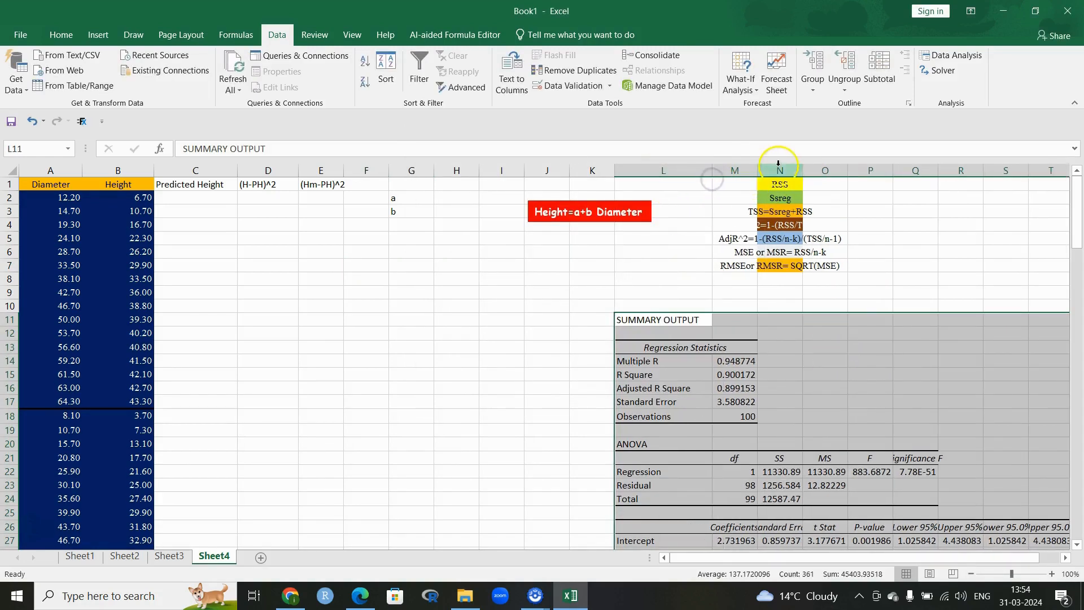
drag(796, 170, 825, 171)
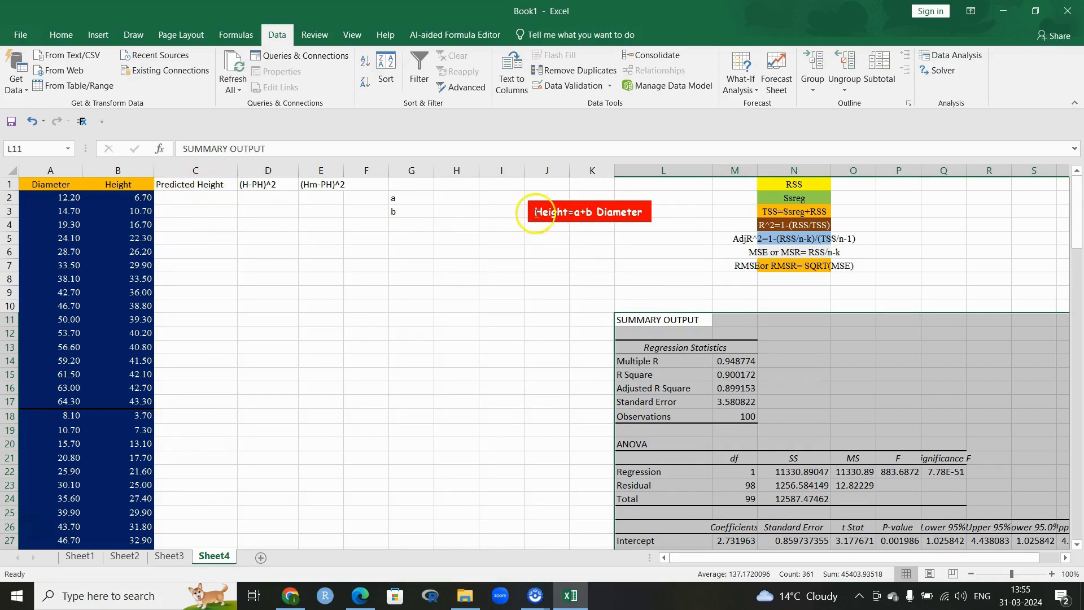
Step: Enter starting values a=1 in H2 and b=1 in H3, and label G2 'a'
click(193, 193)
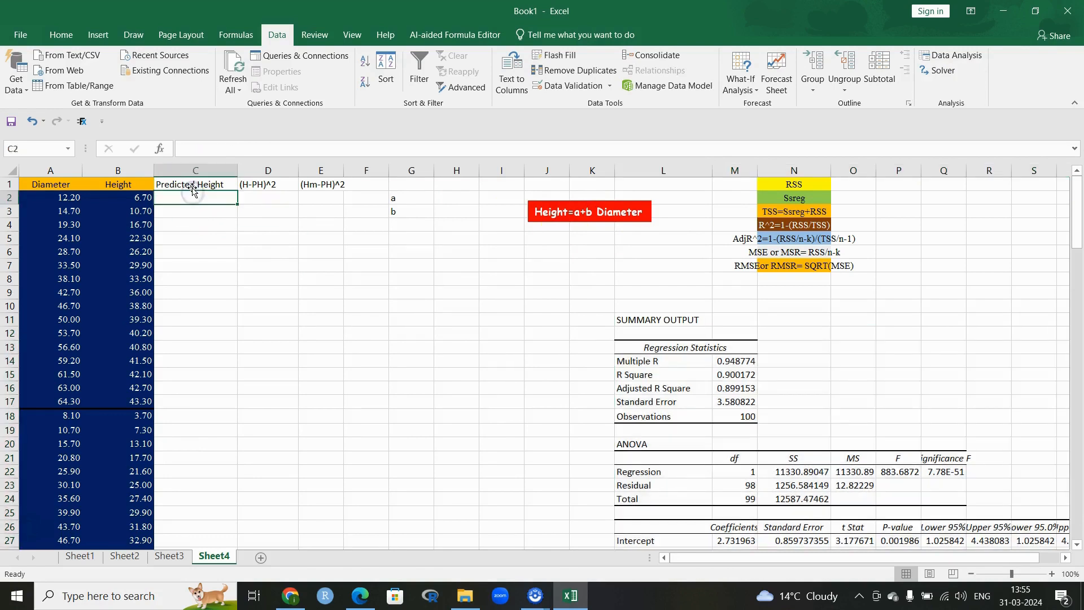
text(=)
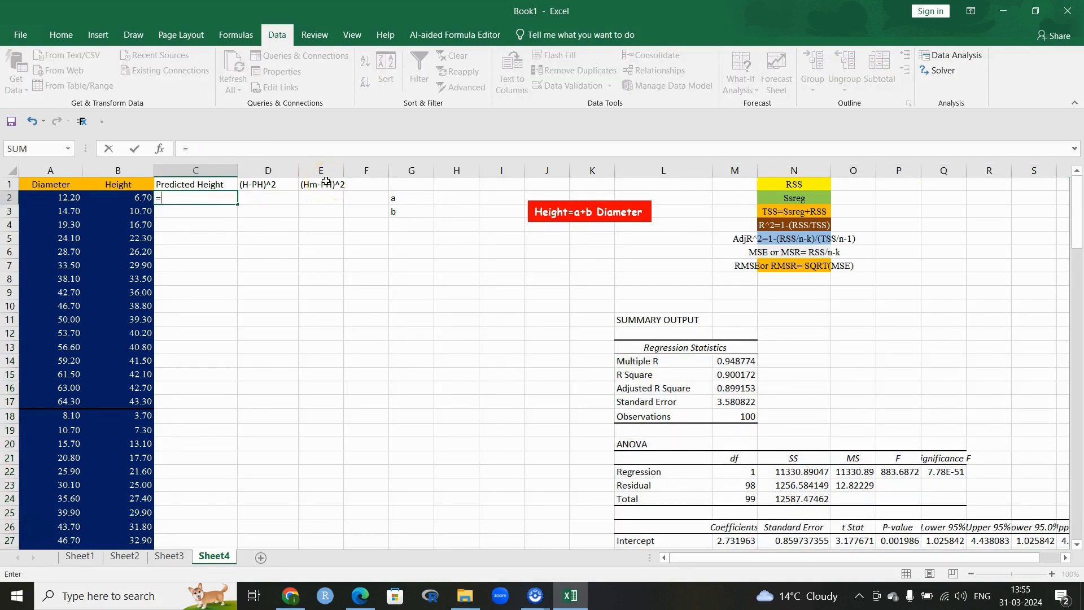
click(407, 207)
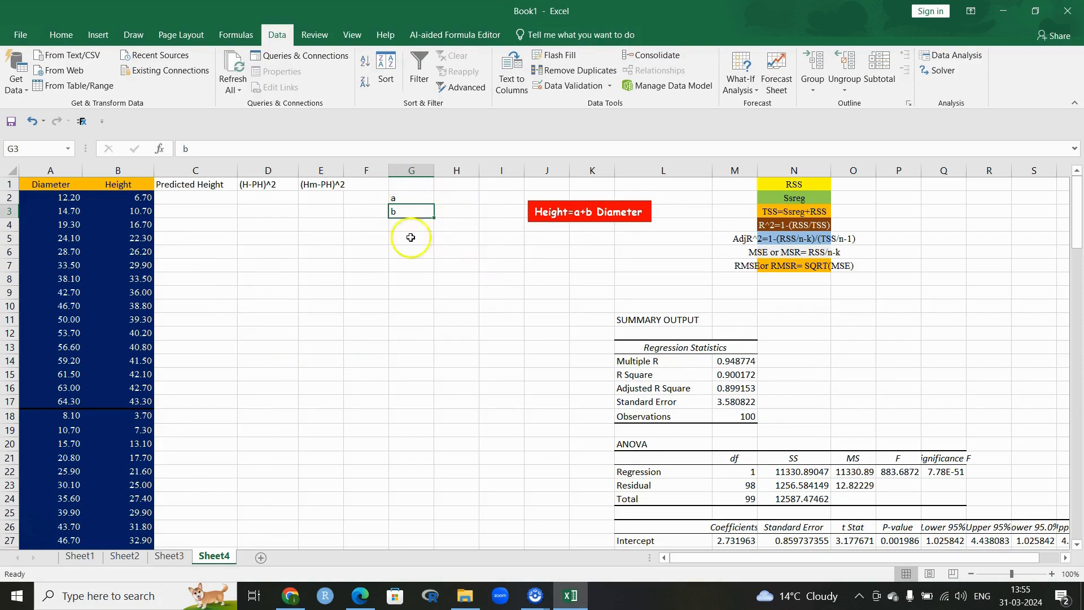
click(460, 198)
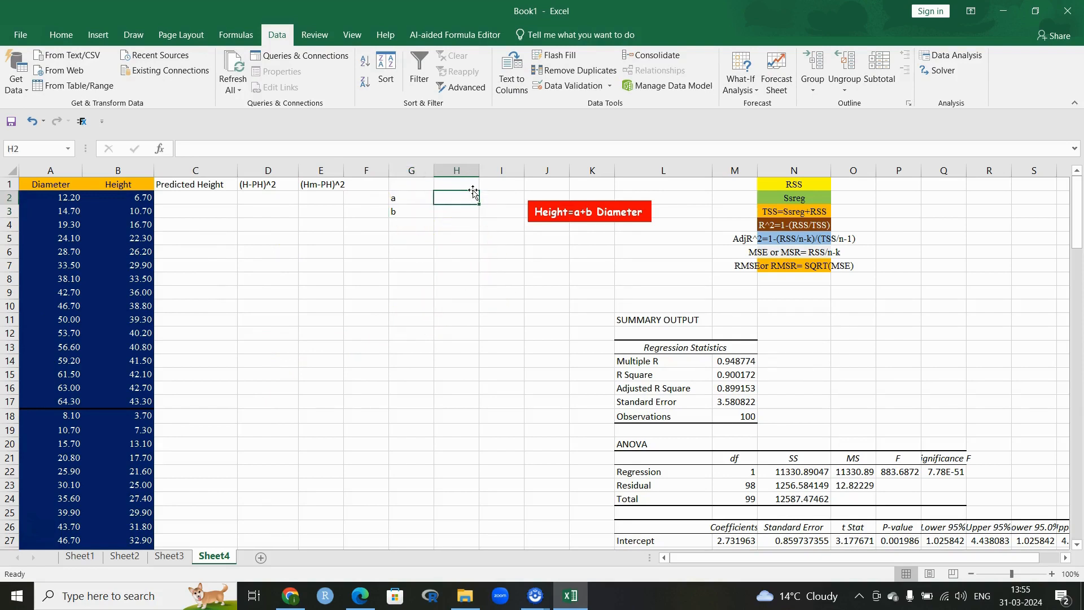
text(1)
key(Return)
text(1)
click(469, 245)
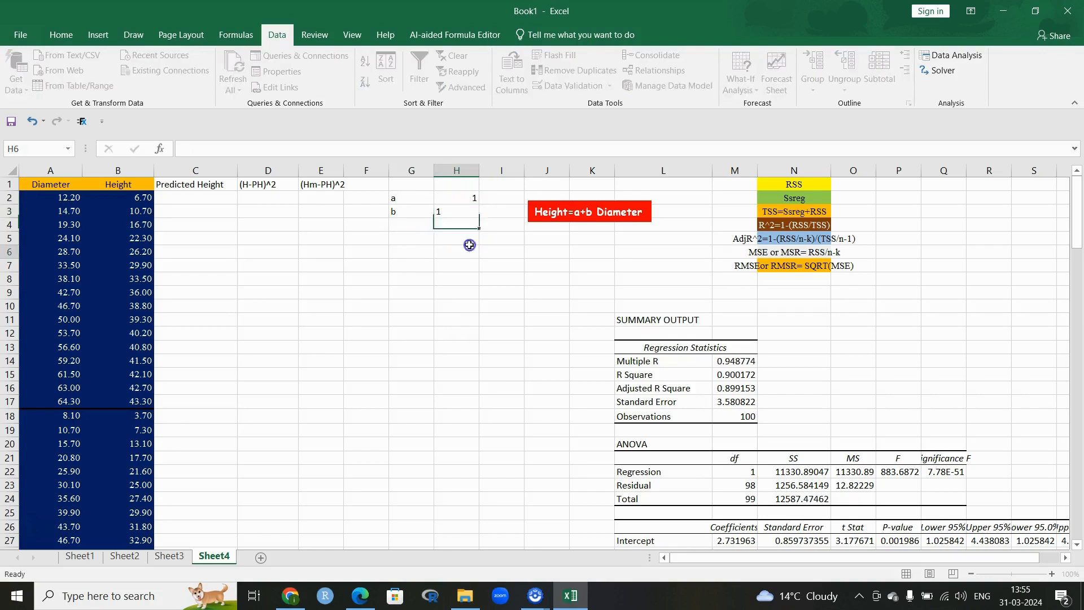
click(473, 198)
click(474, 210)
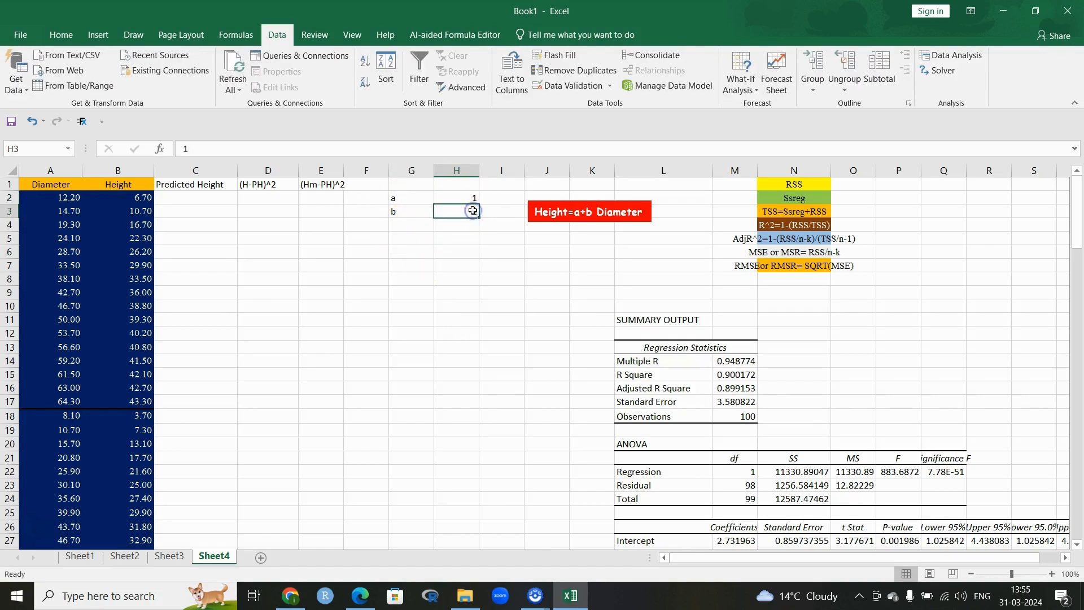
click(393, 197)
text(a)
click(391, 210)
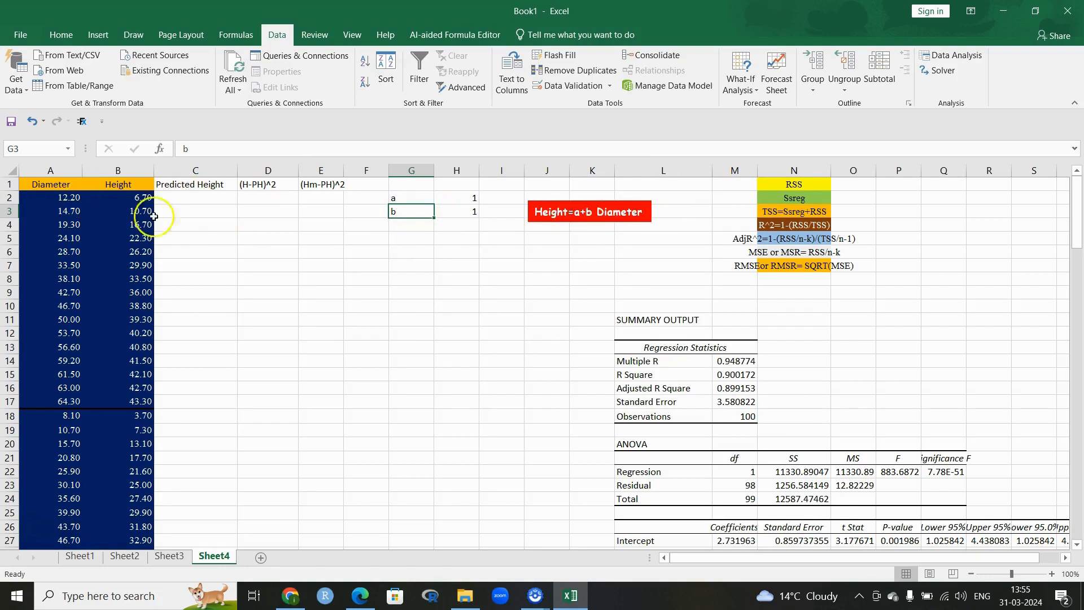
Step: Enter =H2+H3*(A2) in C2, giving a predicted height of 13.2
click(191, 195)
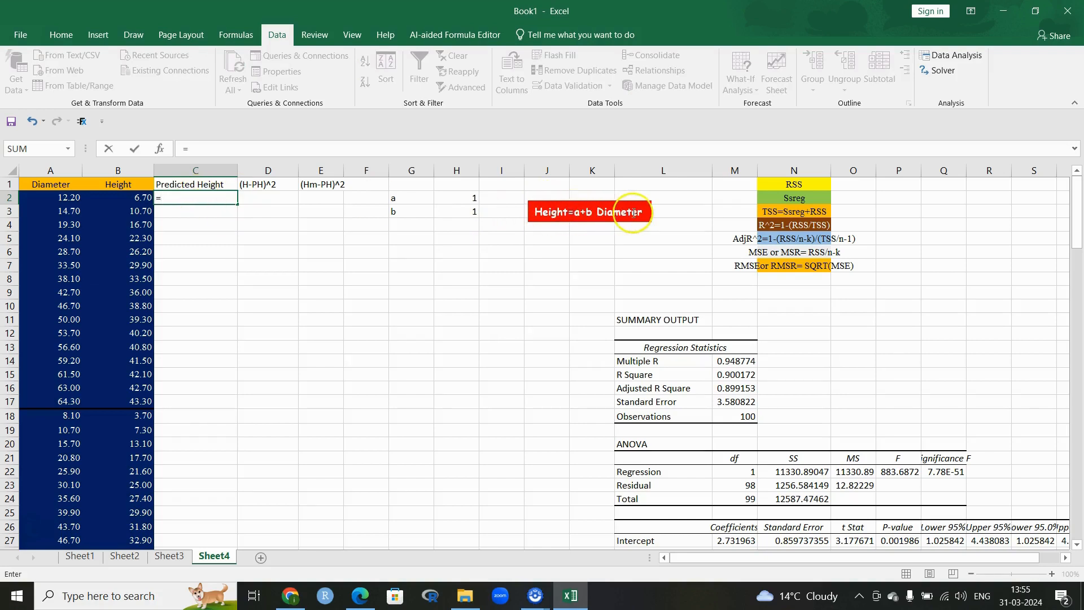
click(469, 196)
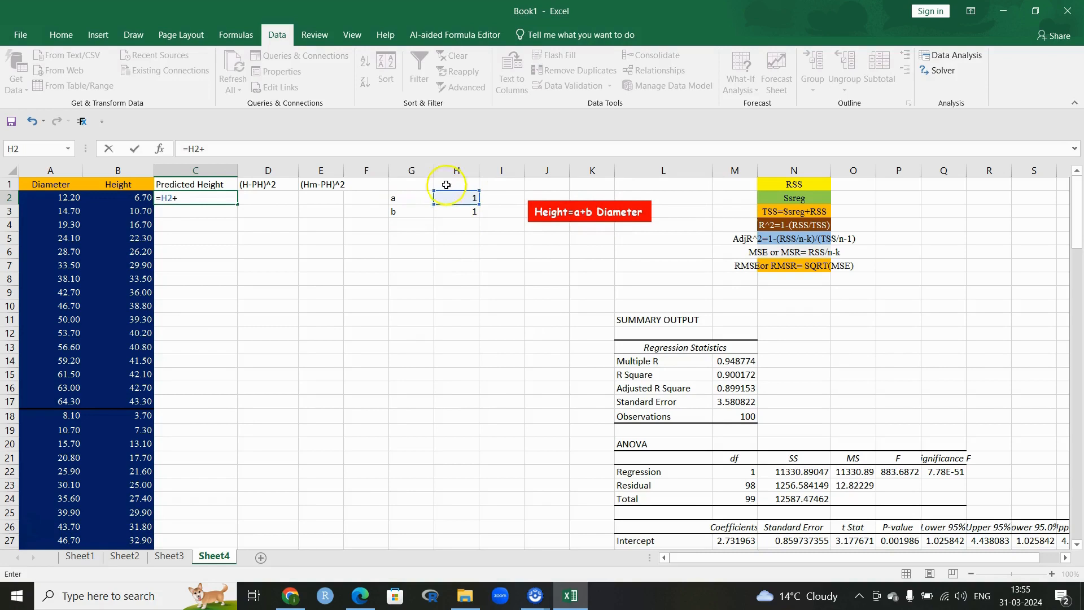
click(466, 210)
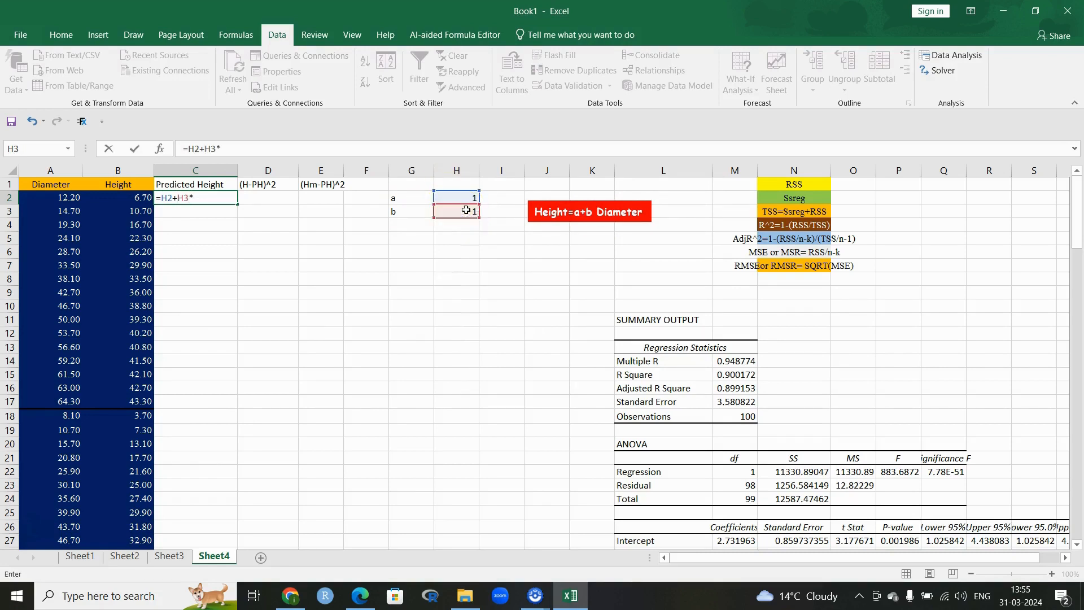
click(56, 196)
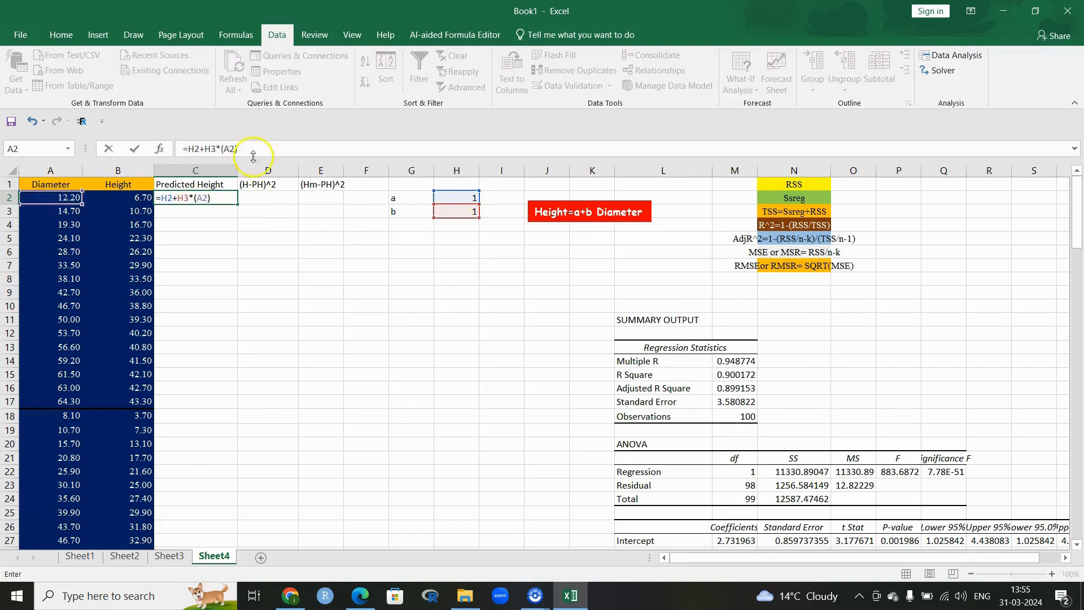
click(189, 148)
text(4)
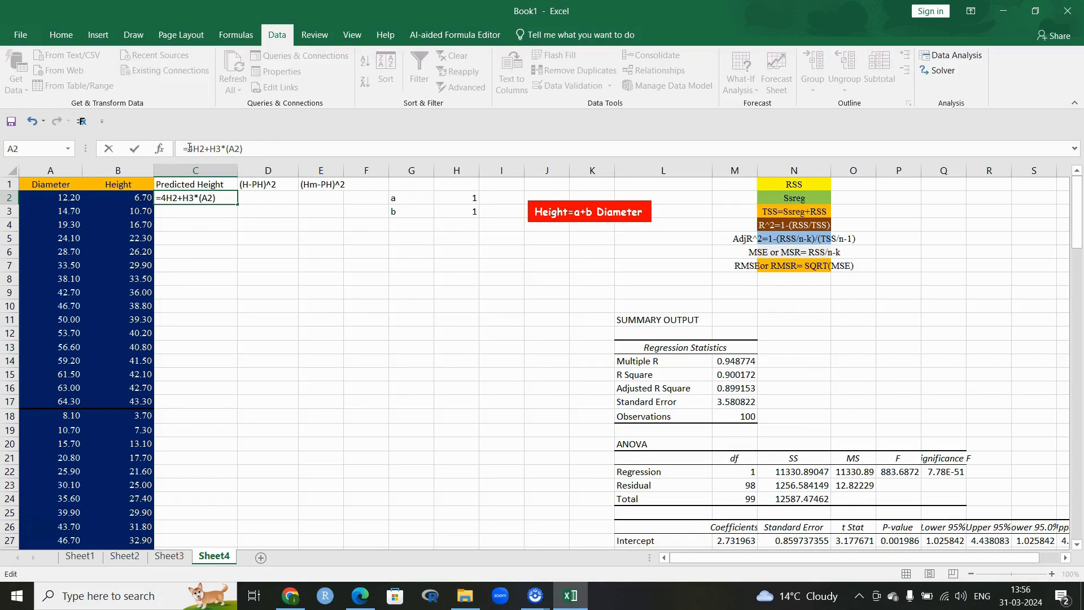
key(BackSpace)
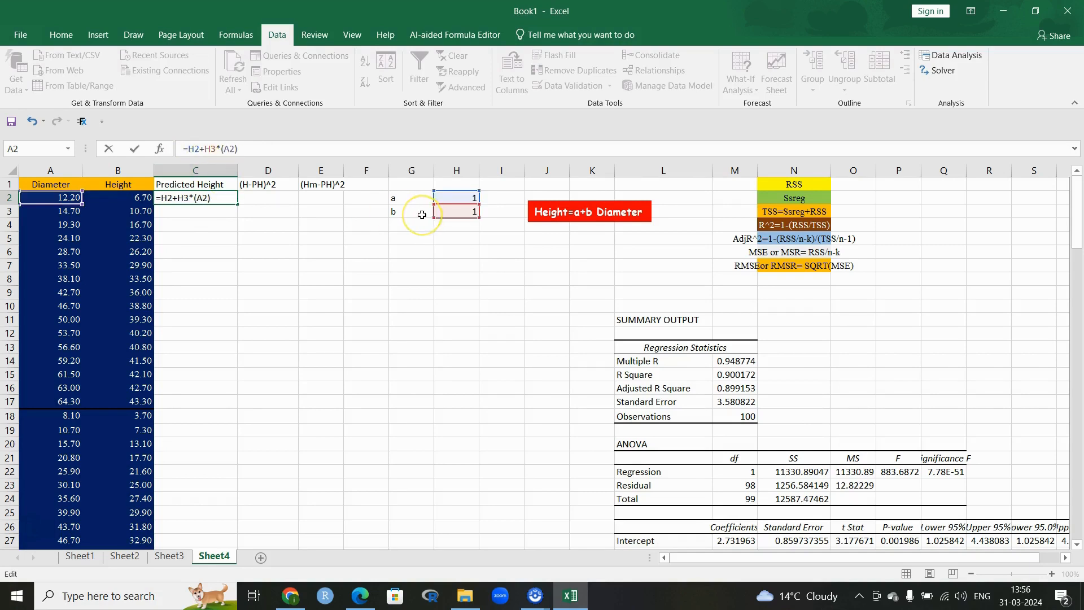
key(Return)
click(206, 199)
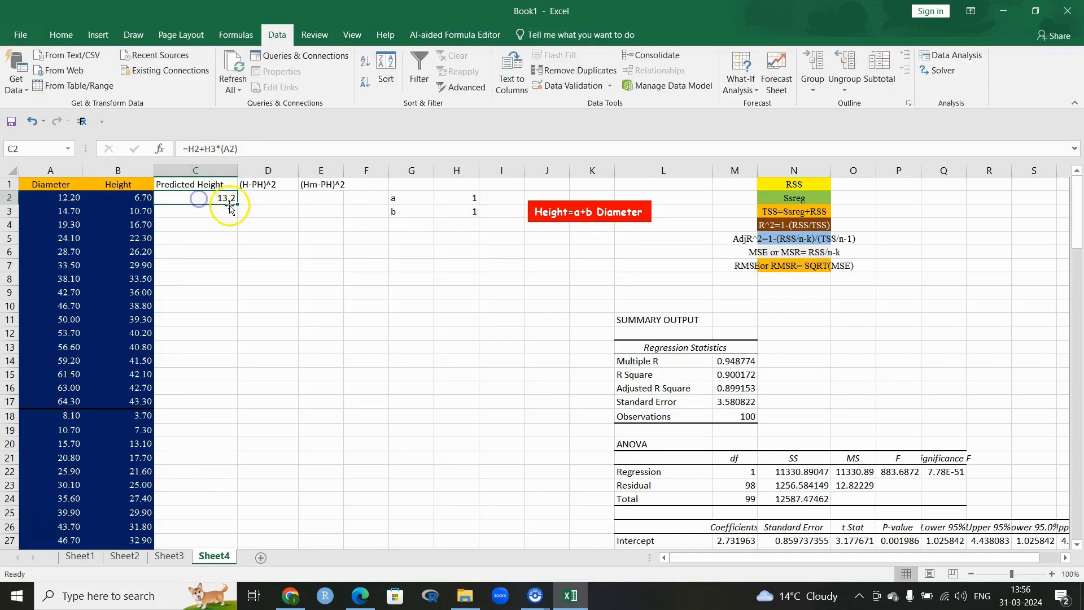
Step: Change C2 to =$H$2+$H$3*(A2) and fill it down all 100 rows of column C
double_click(236, 203)
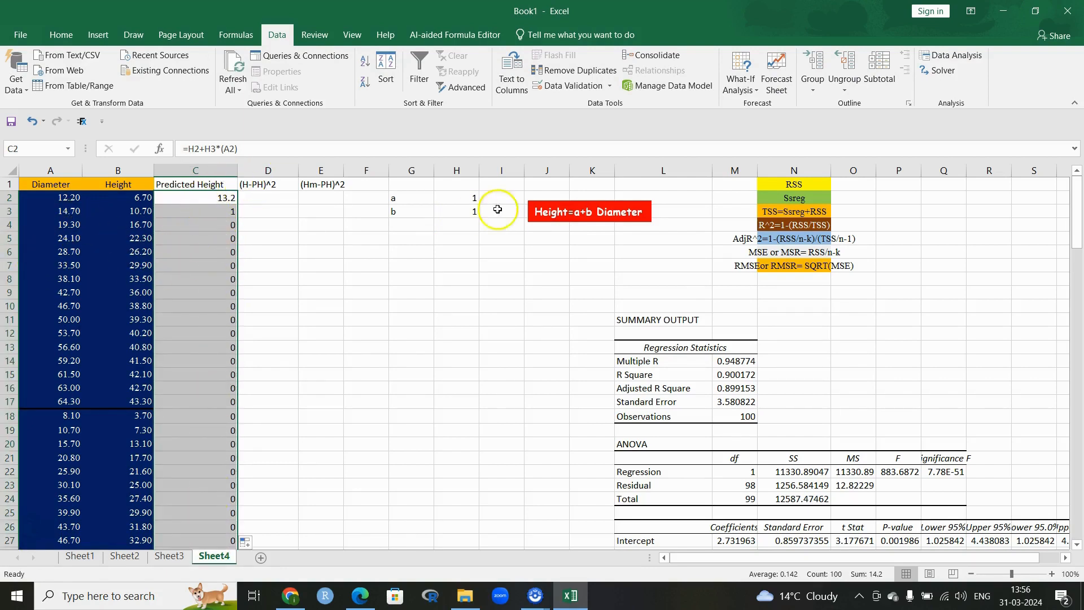
click(202, 199)
click(191, 151)
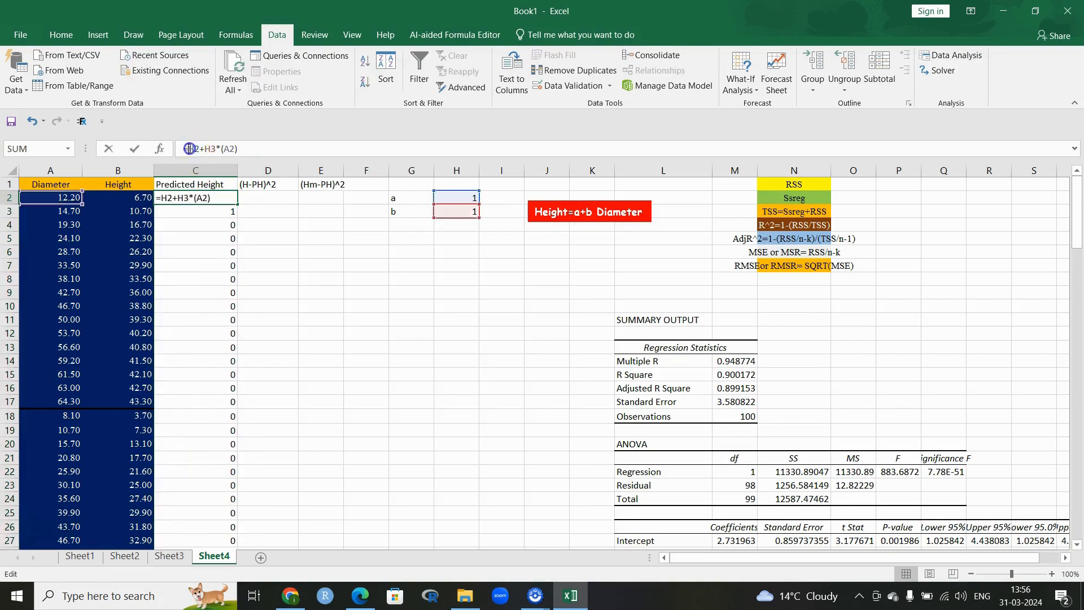
text($H)
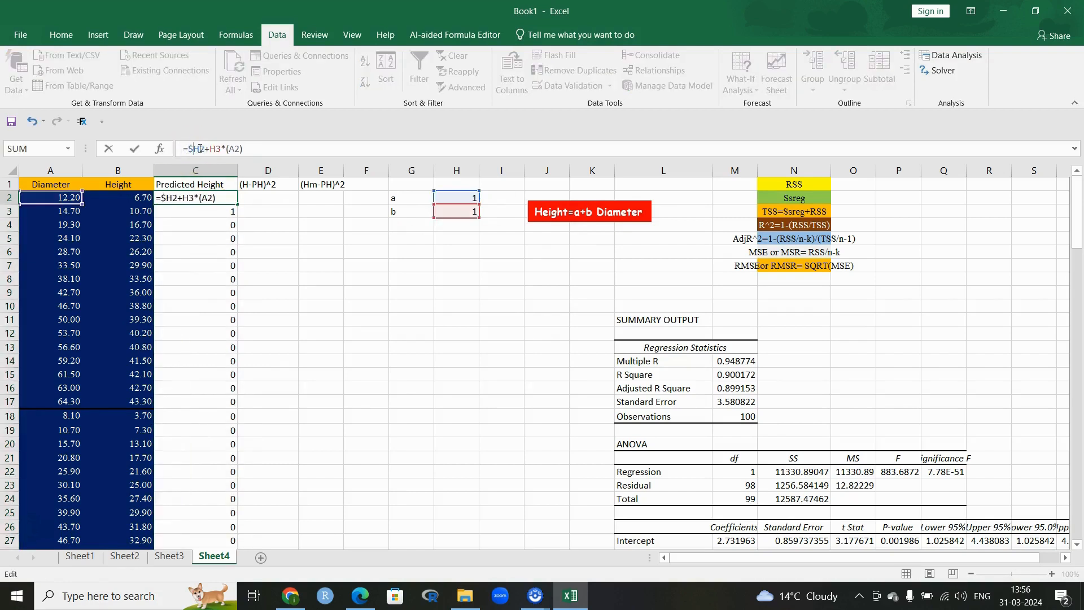
text($)
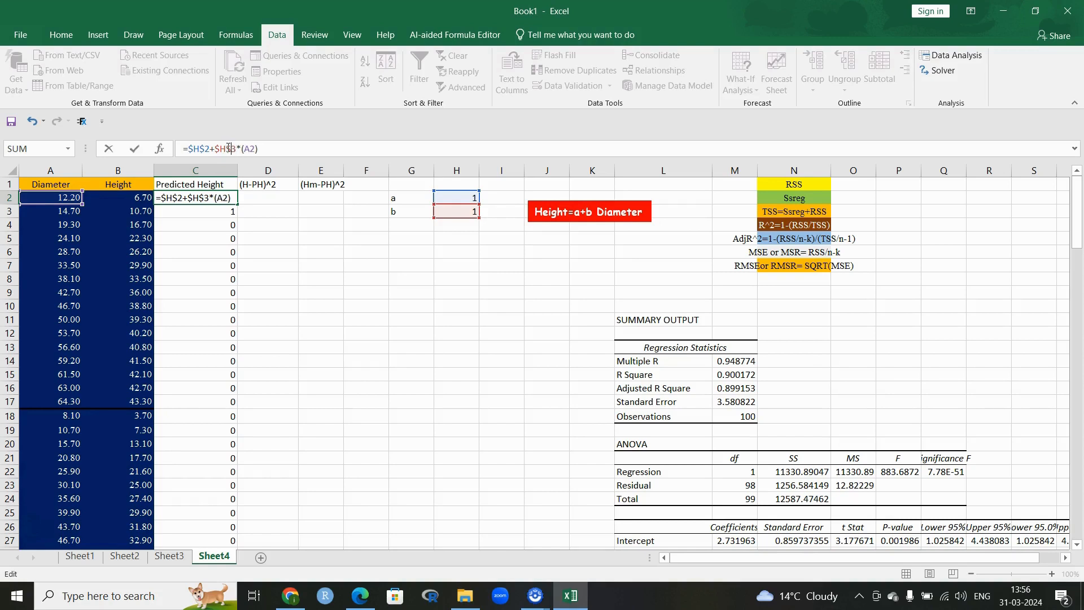
key(Return)
click(210, 196)
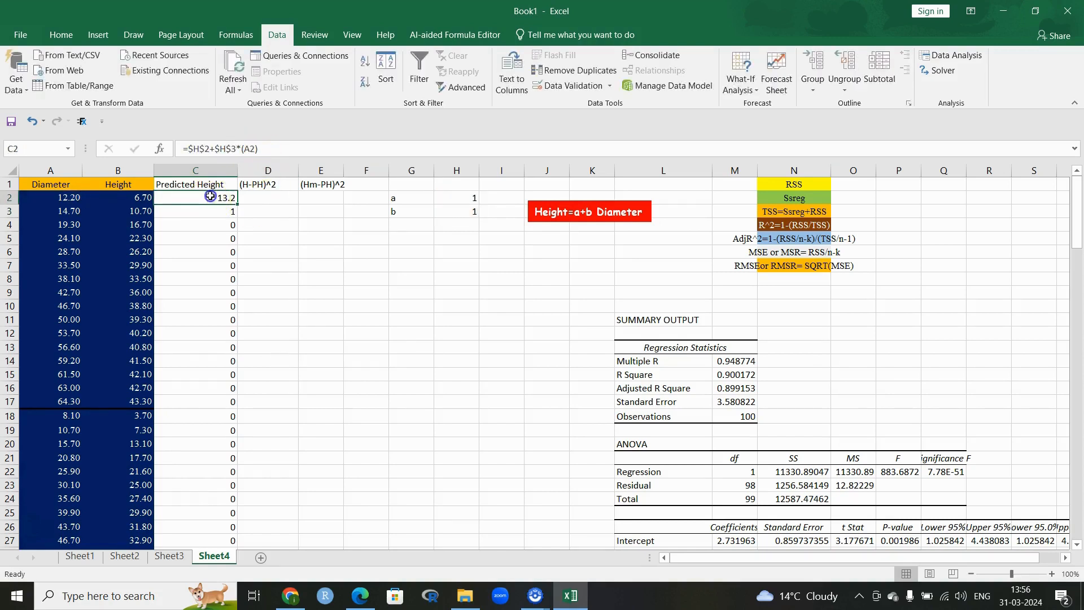
double_click(233, 203)
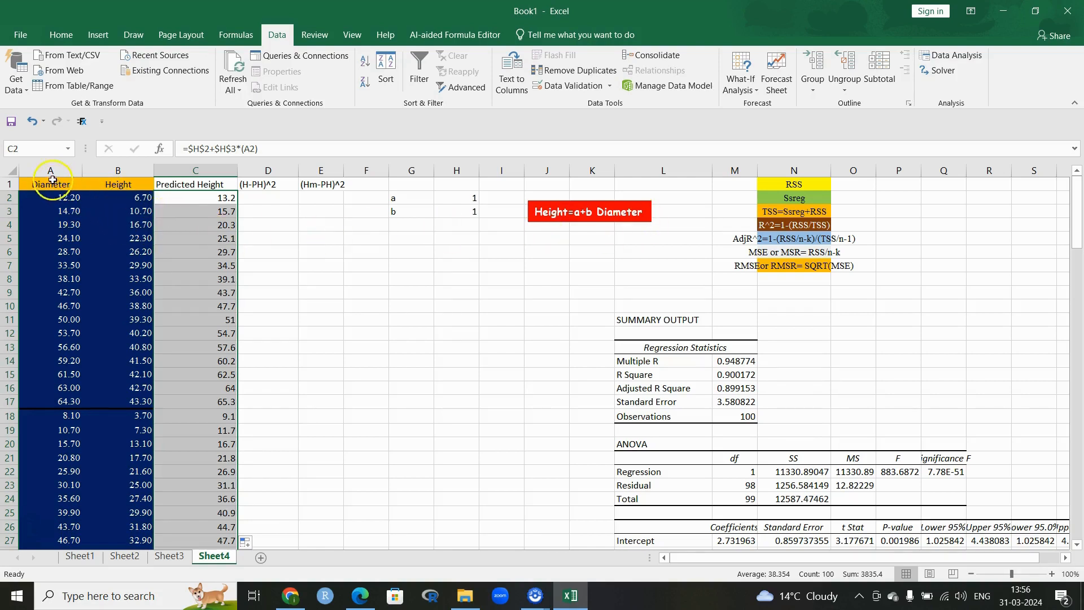
click(263, 194)
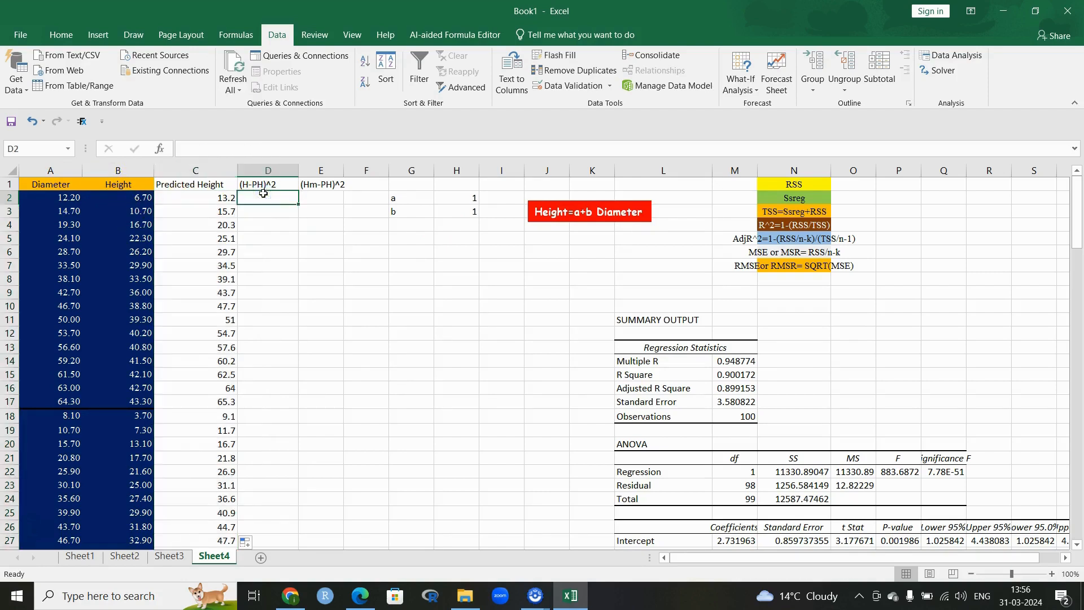
Step: Enter =(B2-C2)^2 in D2 and fill it down through row 101
text(=()
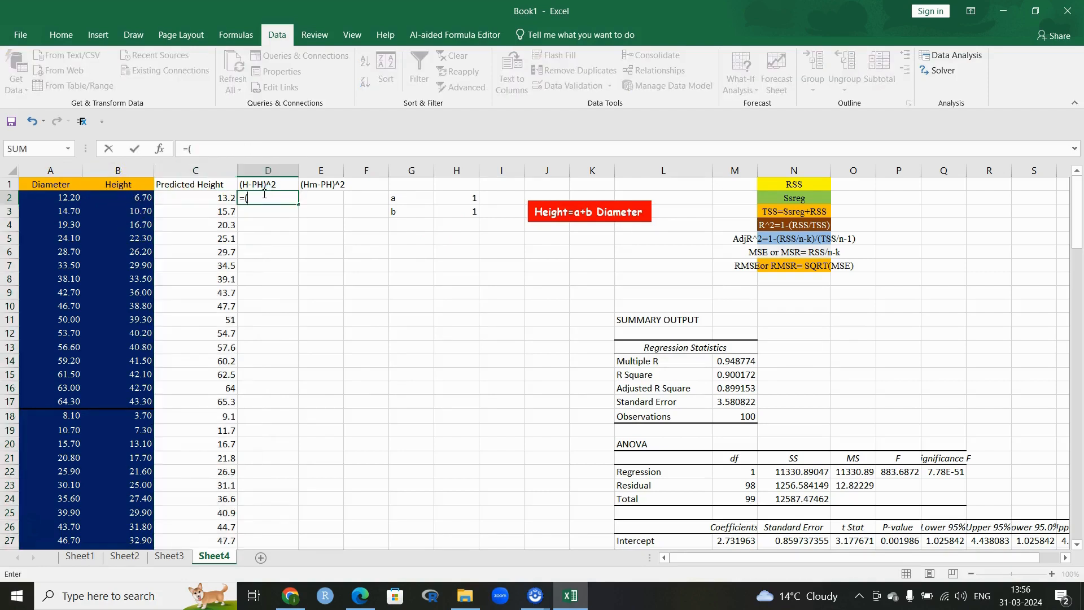
click(131, 195)
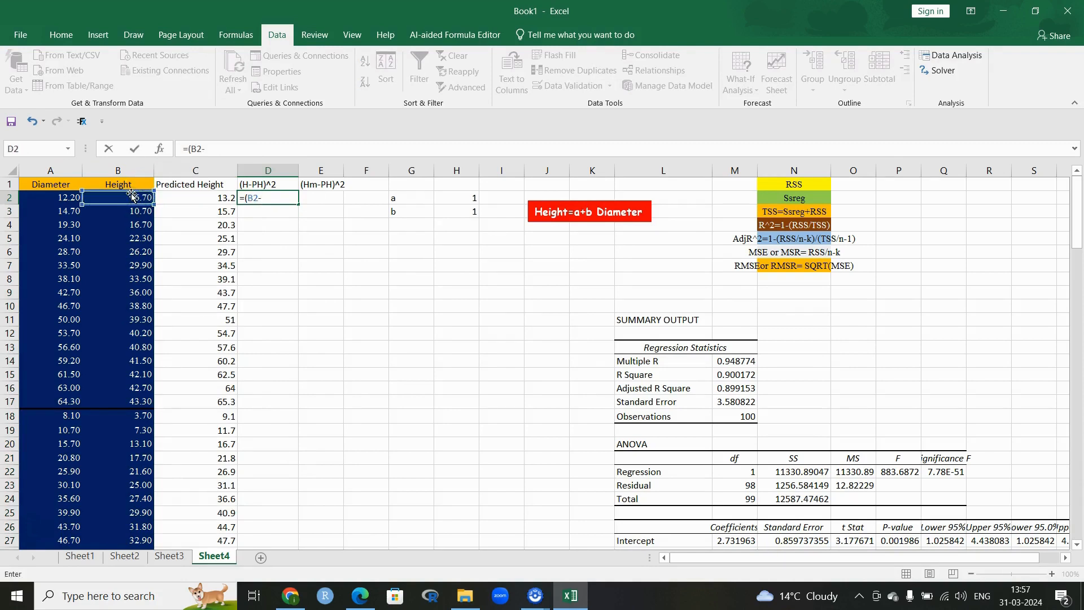
text(-)
click(201, 196)
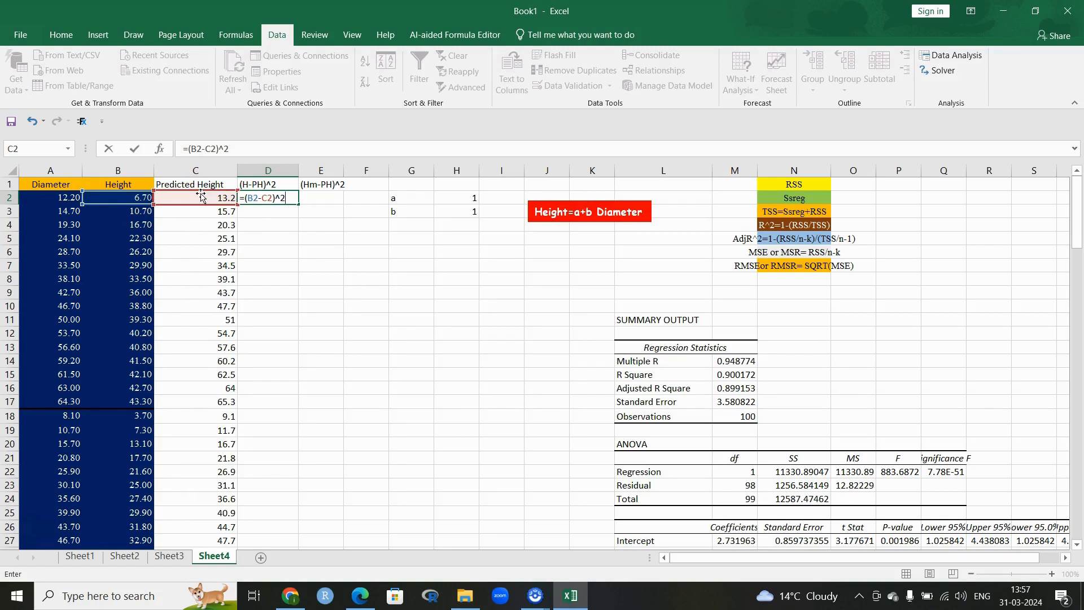
key(Return)
click(261, 196)
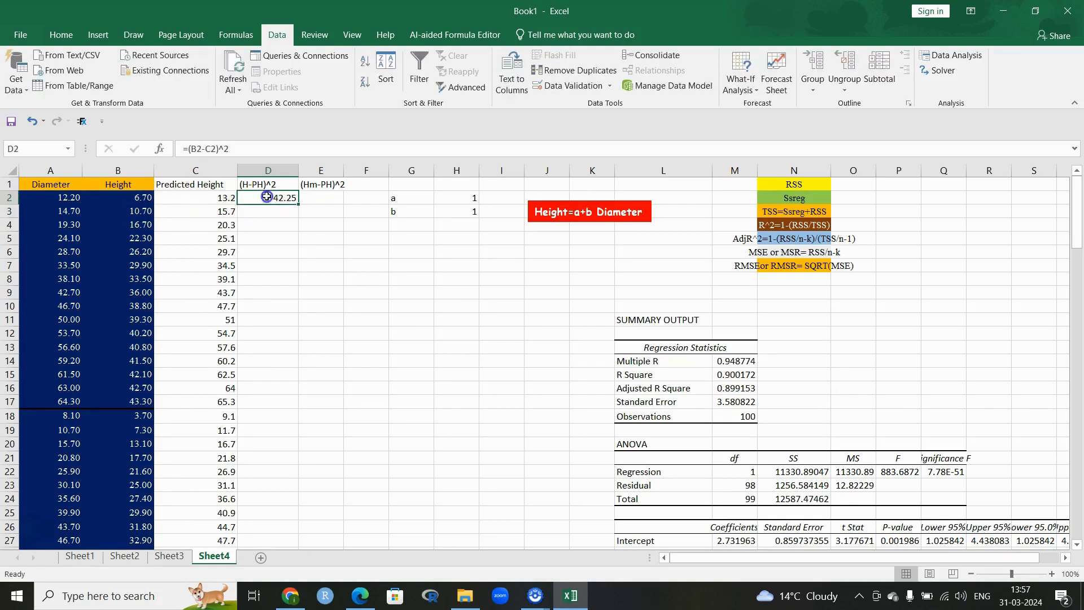
double_click(298, 202)
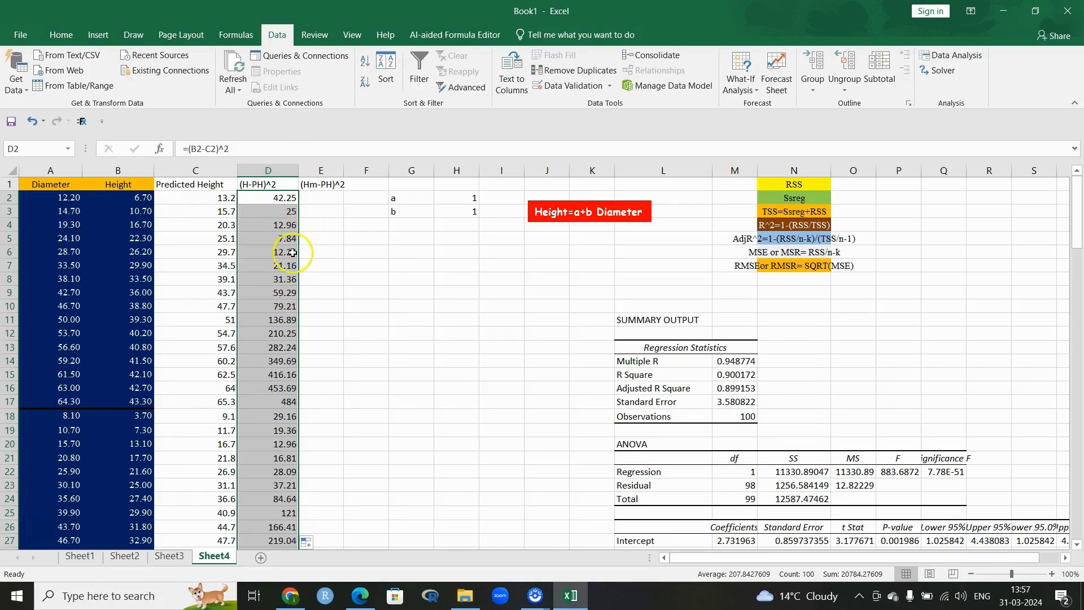
scroll(296, 282, down, 17)
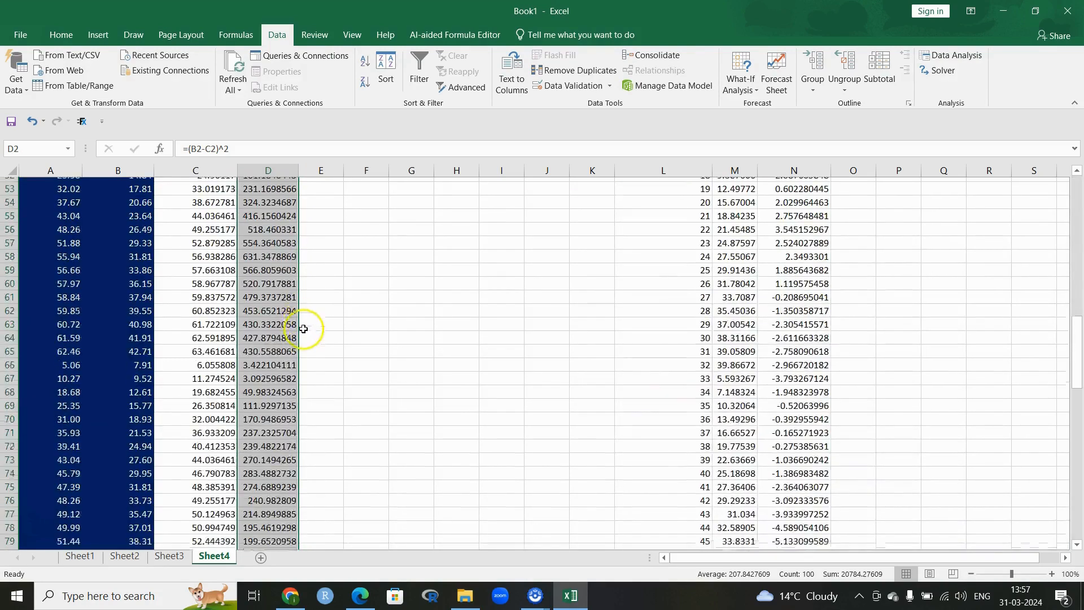
scroll(305, 330, down, 11)
scroll(283, 378, up, 2)
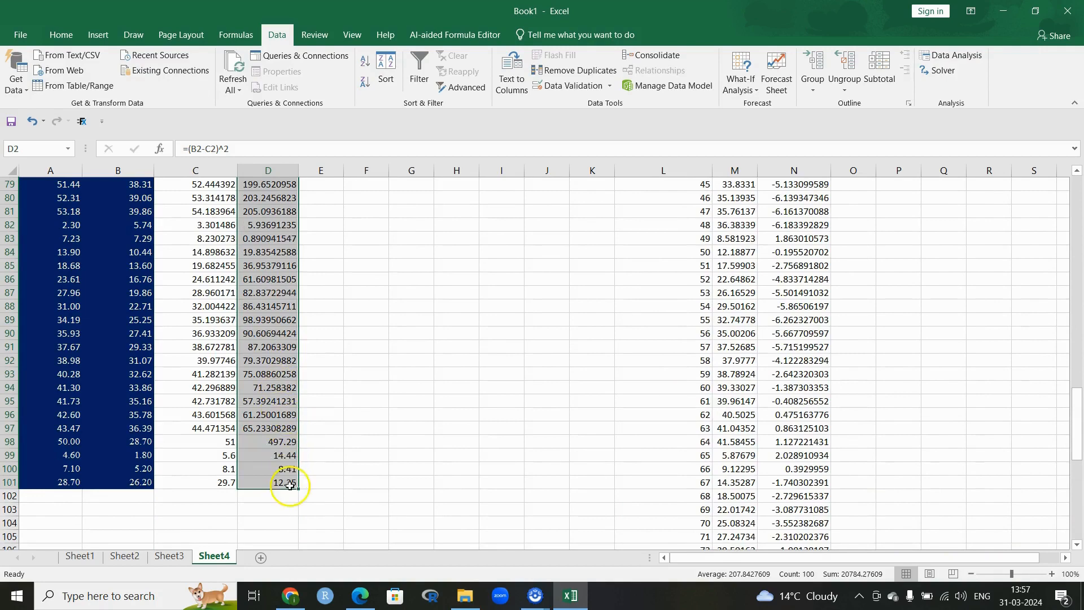
Step: AutoSum D2:D101 into D102 with =SUM(D2:D101), totalling 20784.27609
drag(290, 486, 285, 198)
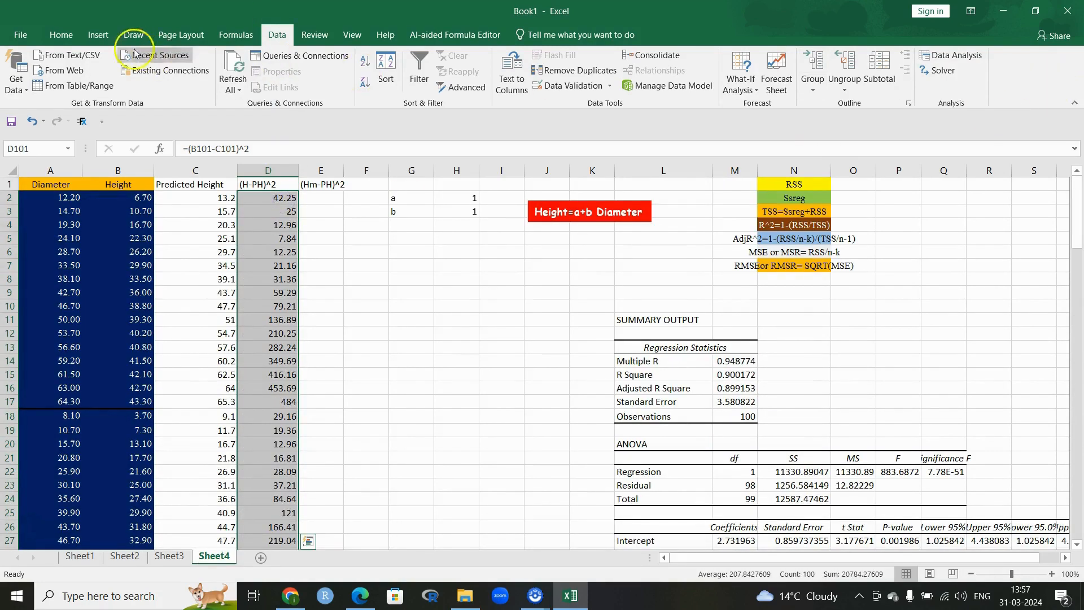
click(61, 35)
click(954, 55)
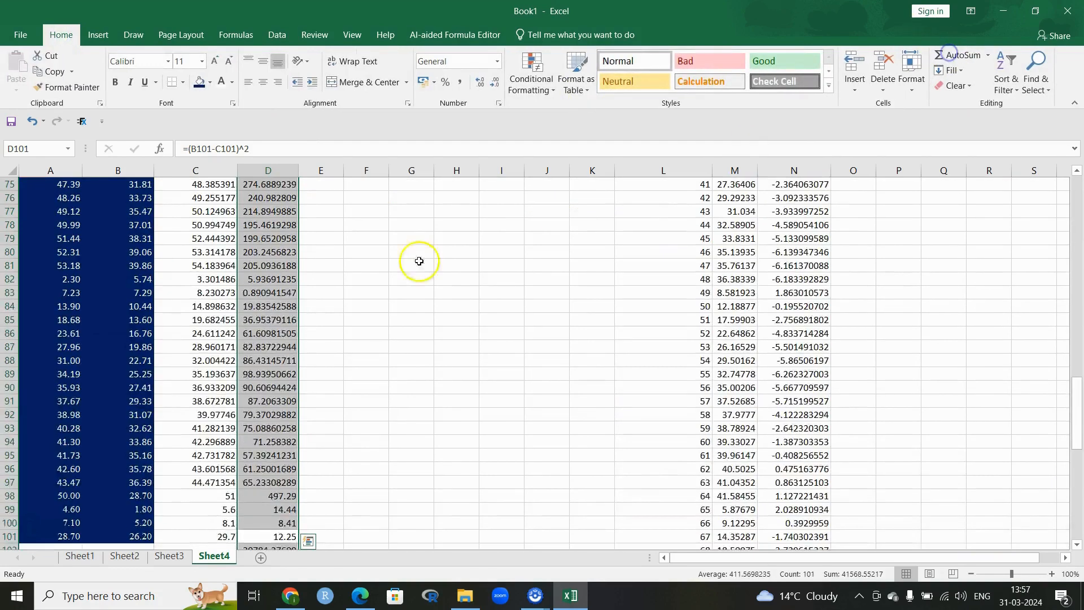
scroll(356, 376, down, 5)
click(283, 347)
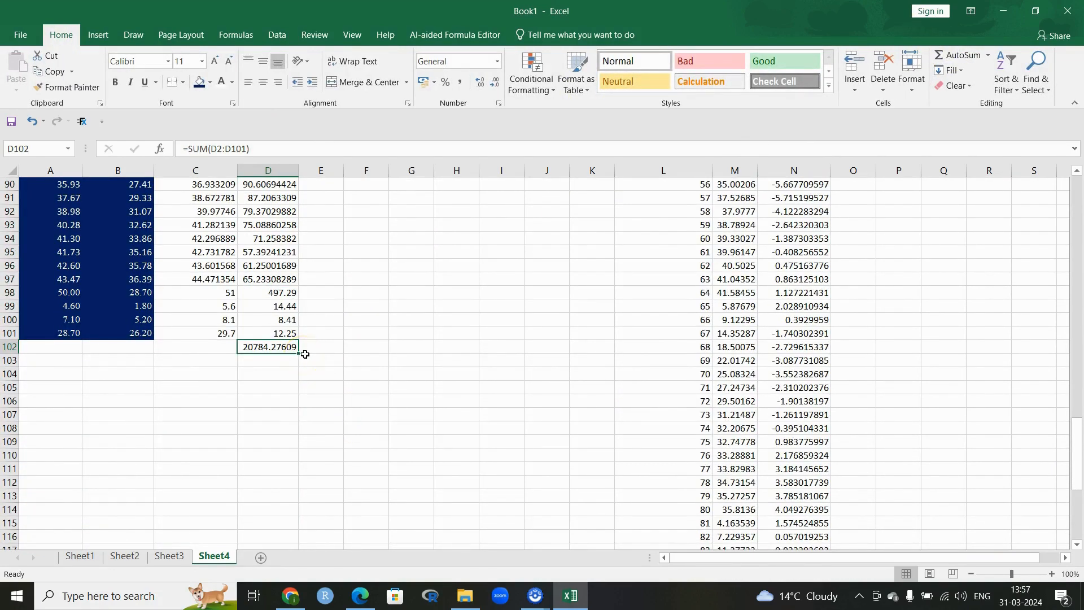
scroll(347, 351, up, 20)
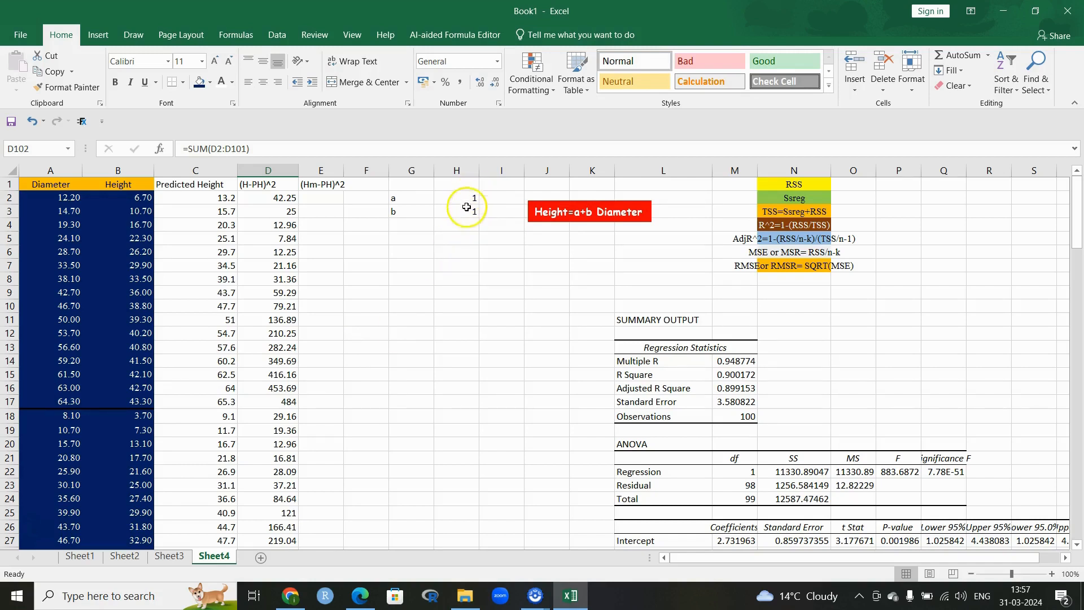
scroll(331, 310, down, 20)
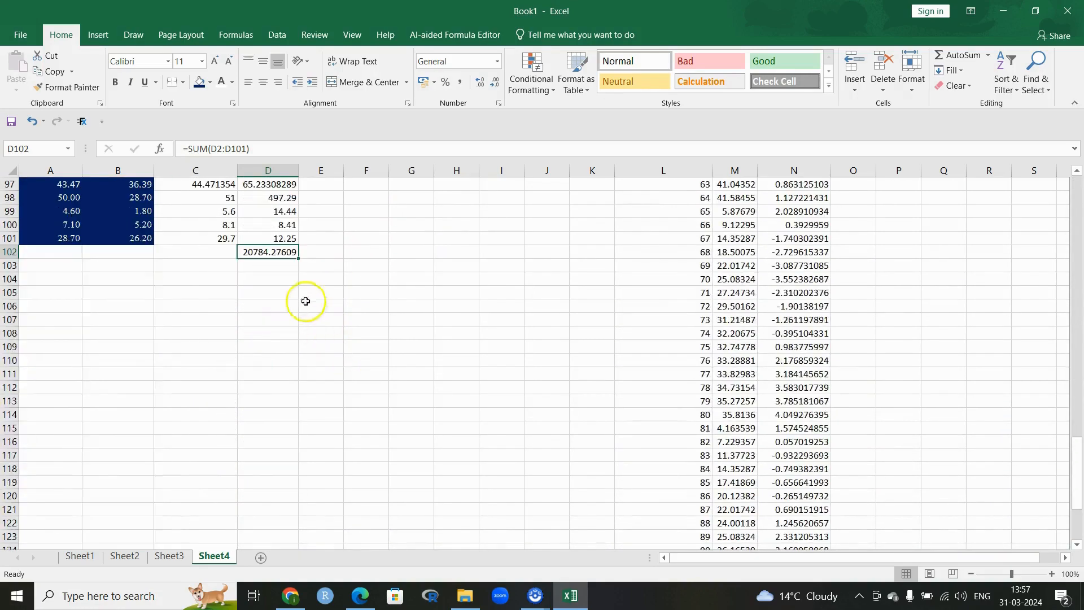
scroll(267, 297, up, 1)
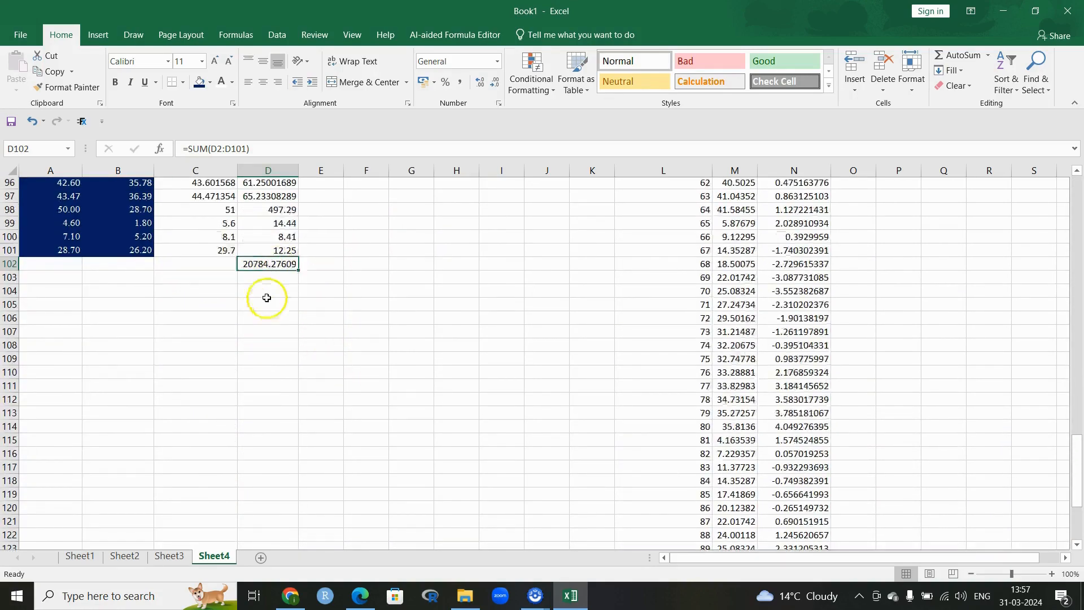
scroll(266, 298, up, 20)
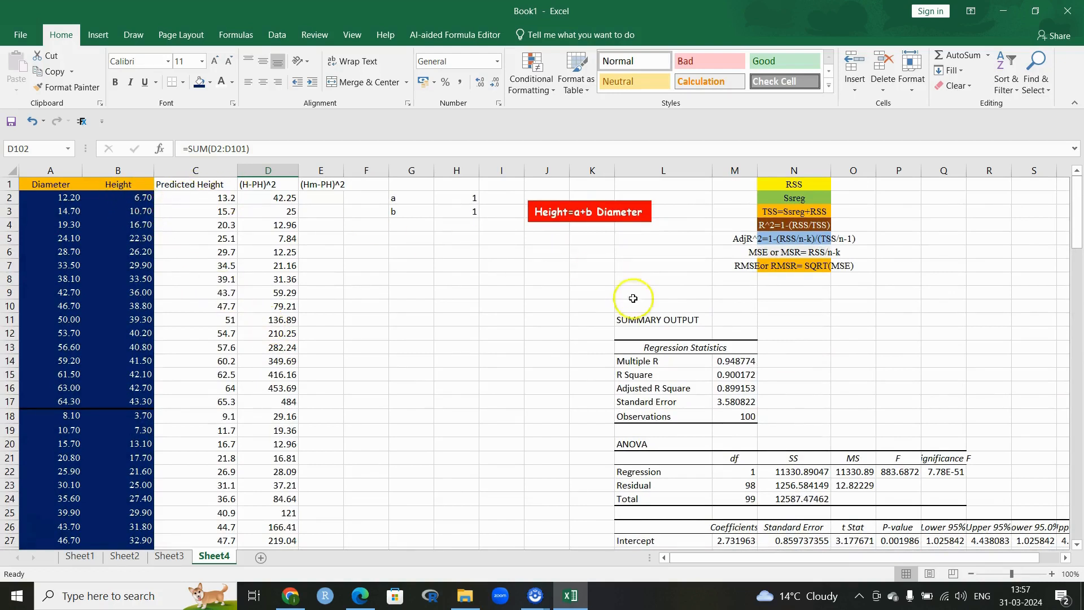
click(416, 252)
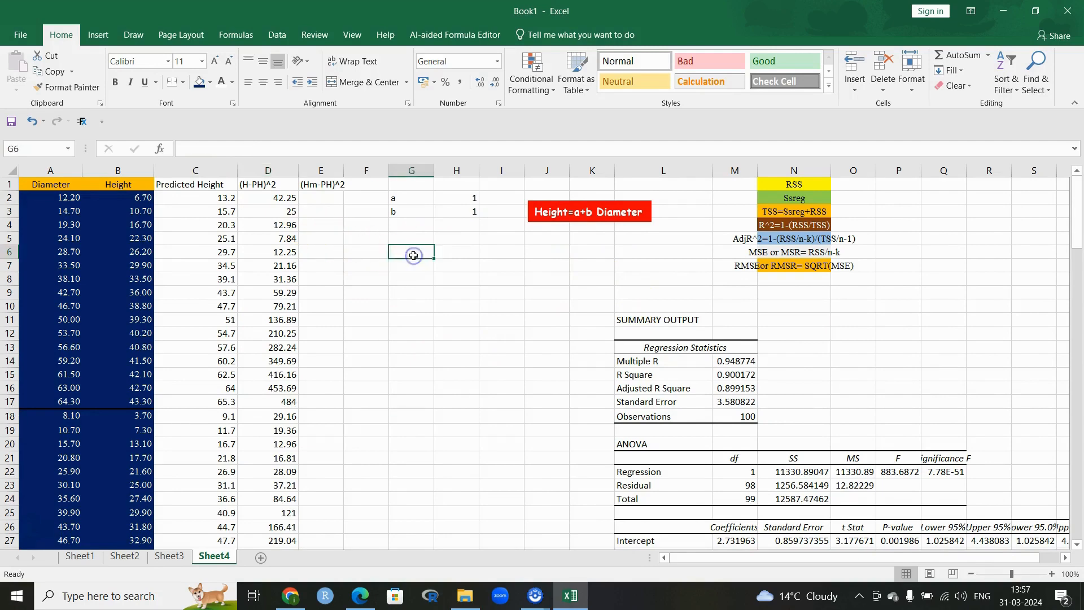
Step: In Solver, set the objective $D$102 to Min
click(277, 34)
click(944, 71)
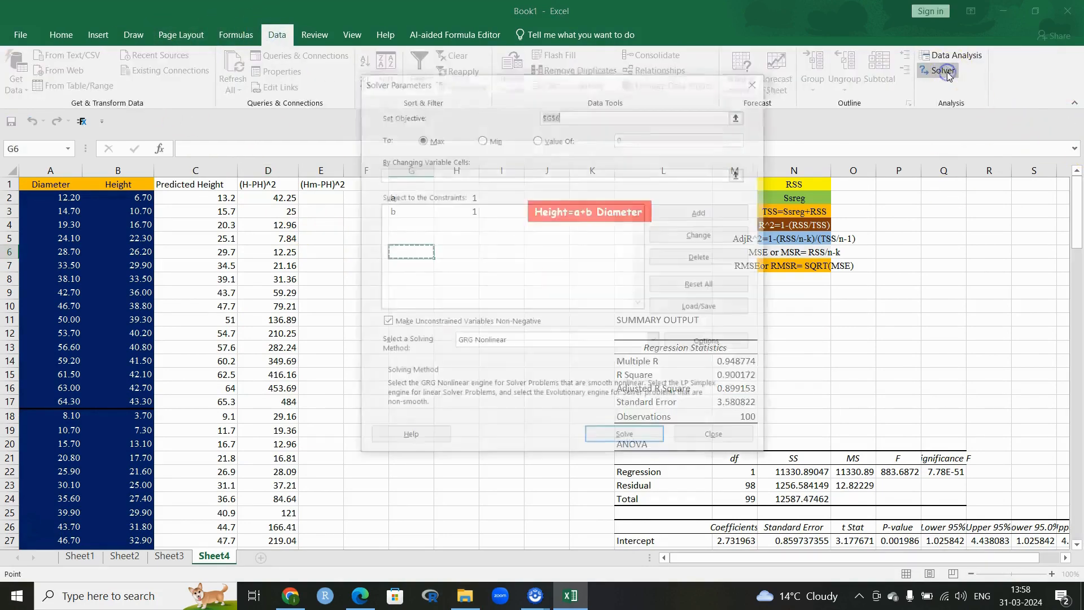
click(740, 114)
scroll(414, 334, down, 8)
scroll(414, 334, down, 20)
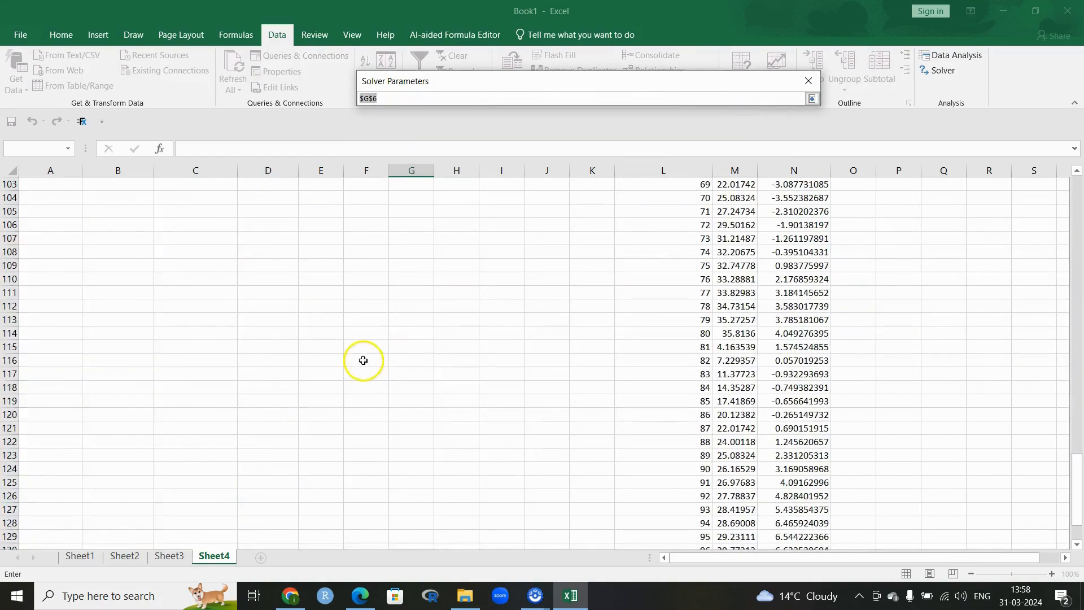
click(291, 419)
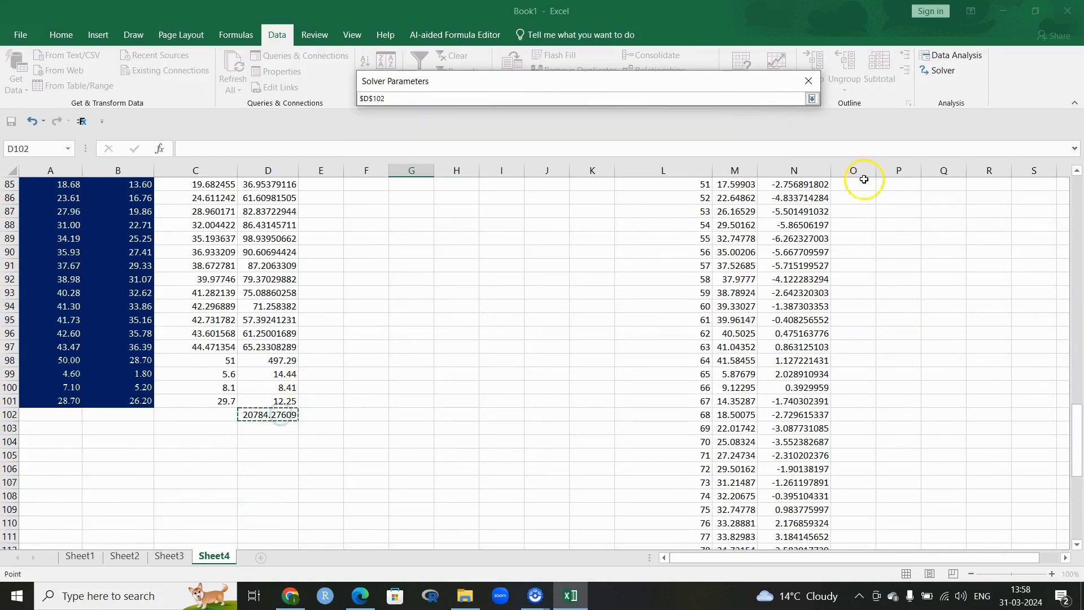
click(811, 99)
click(482, 138)
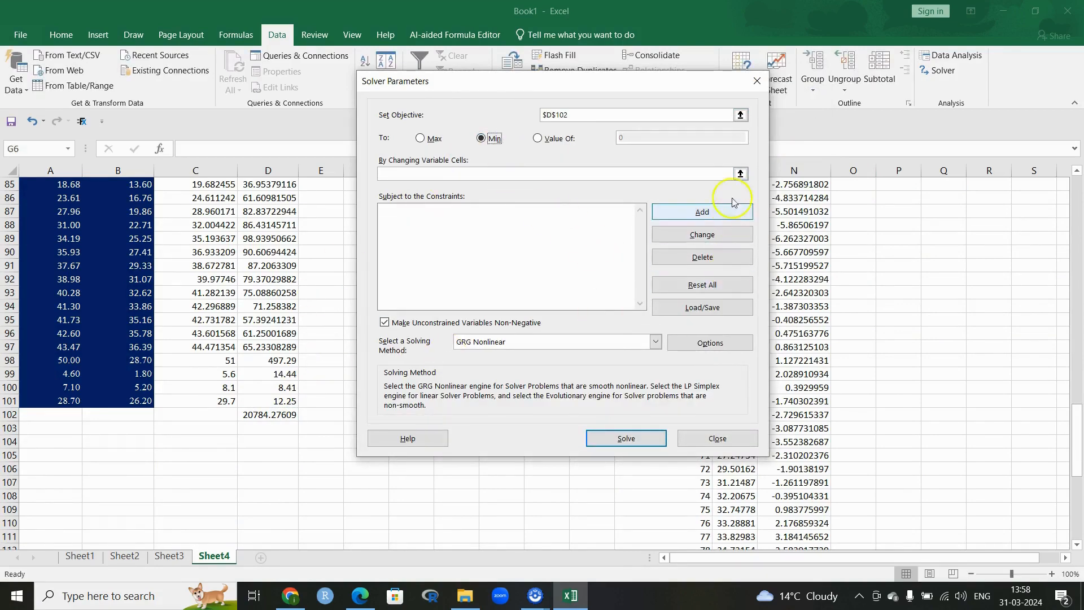
Step: Set $H$2:$H$3 as the changing cells and solve
click(740, 173)
scroll(575, 318, up, 8)
scroll(575, 317, up, 20)
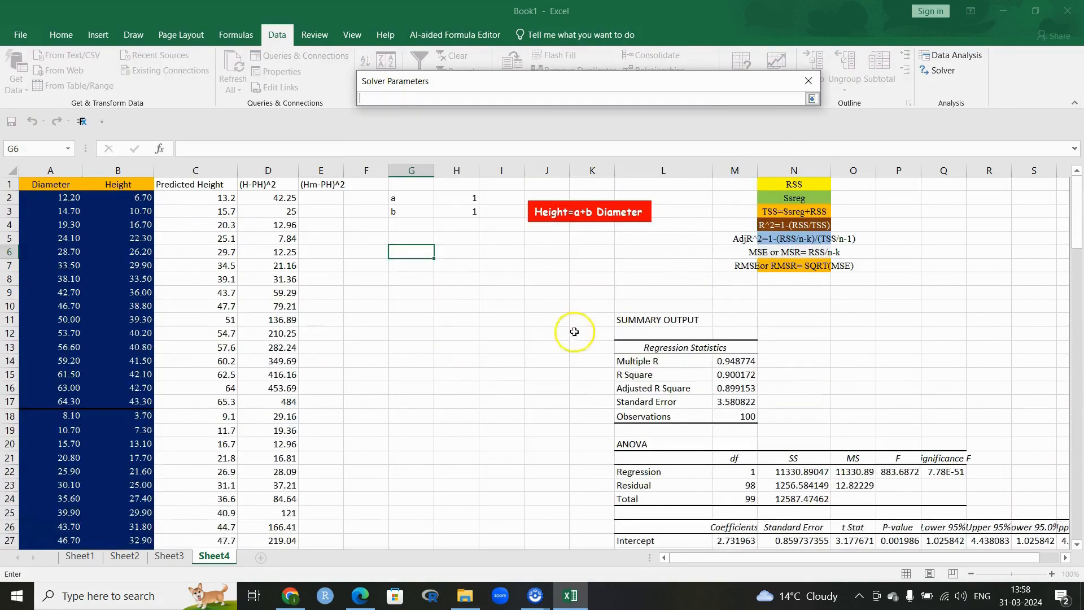
click(467, 197)
drag(467, 198, 467, 212)
click(812, 98)
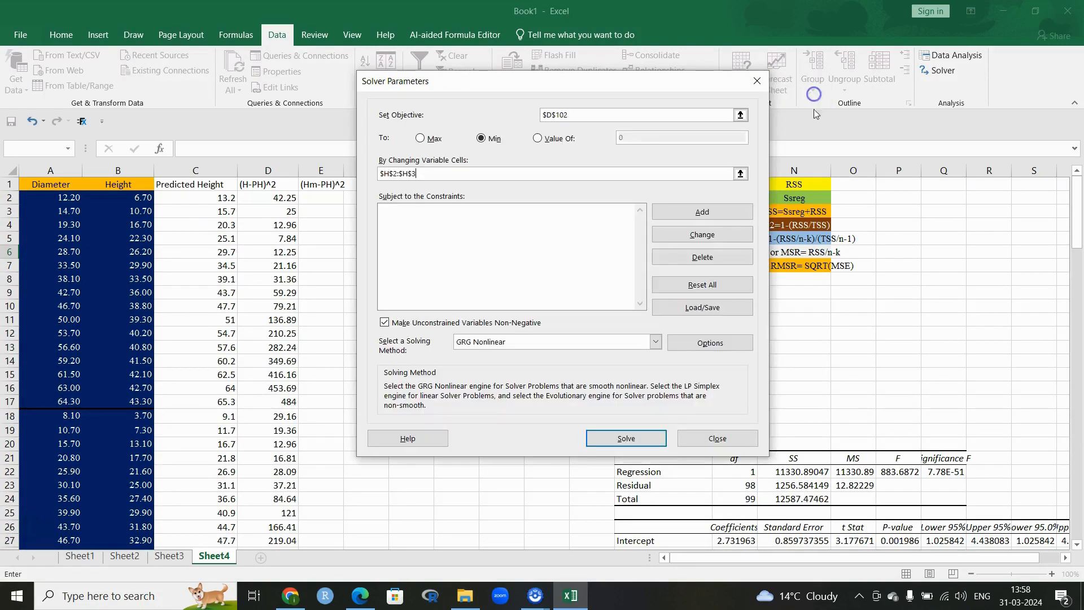
click(624, 439)
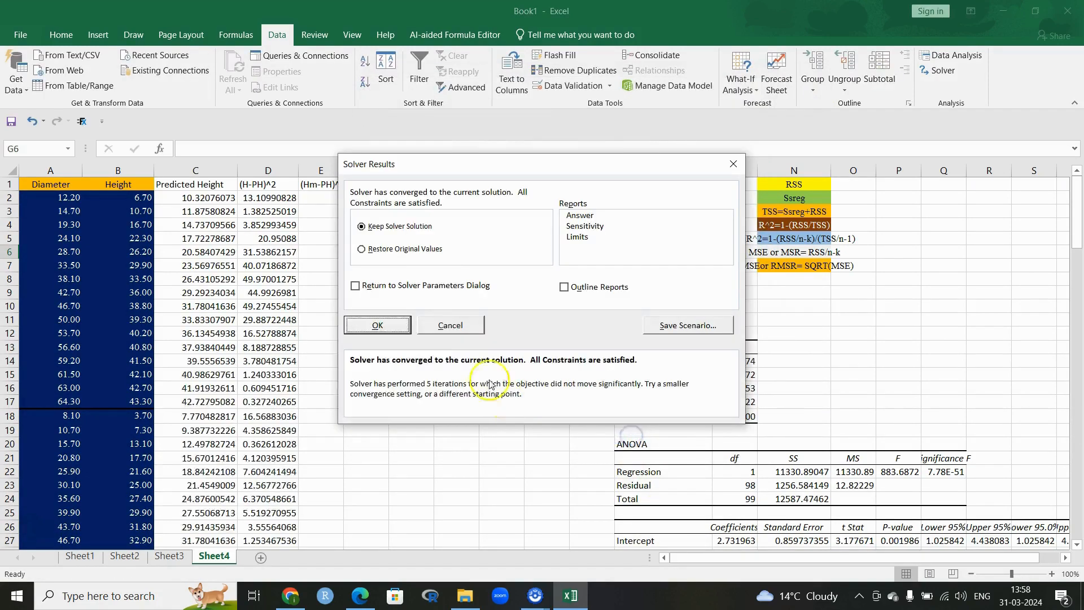
click(378, 325)
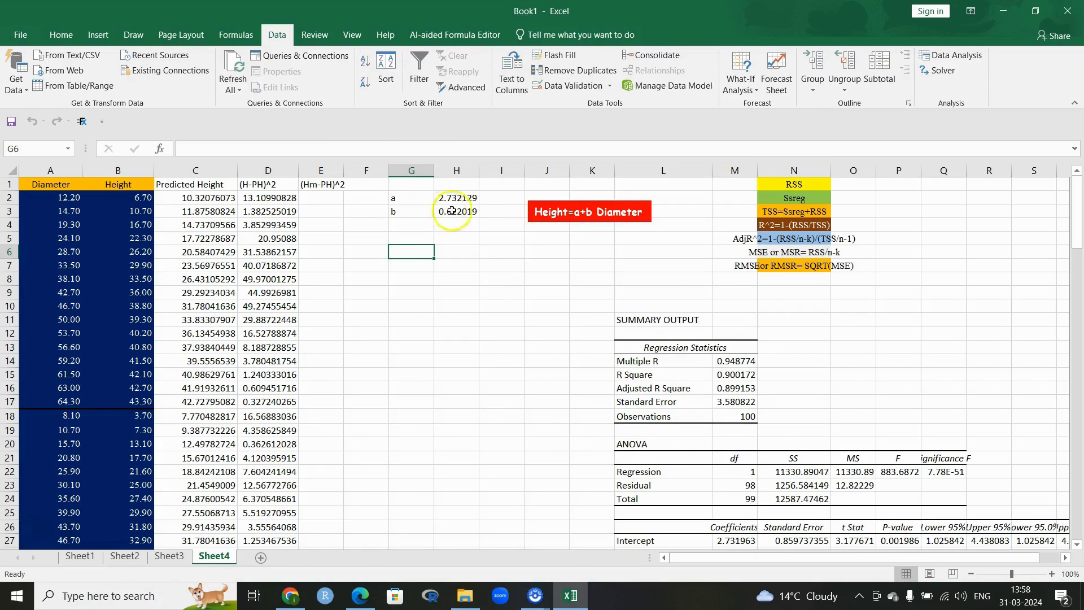
scroll(739, 444, down, 3)
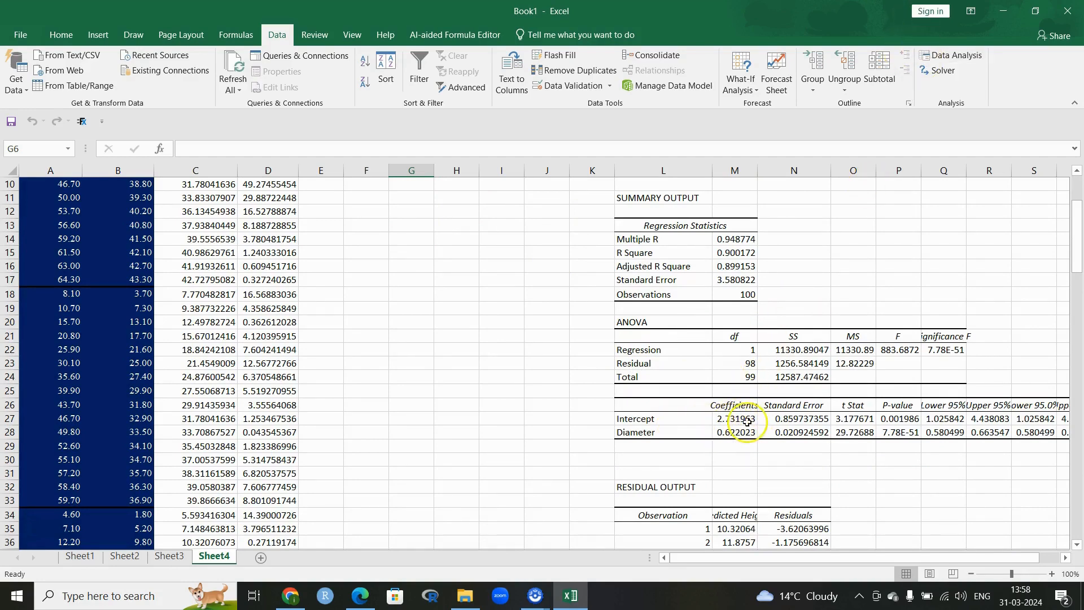
scroll(706, 409, up, 3)
click(440, 198)
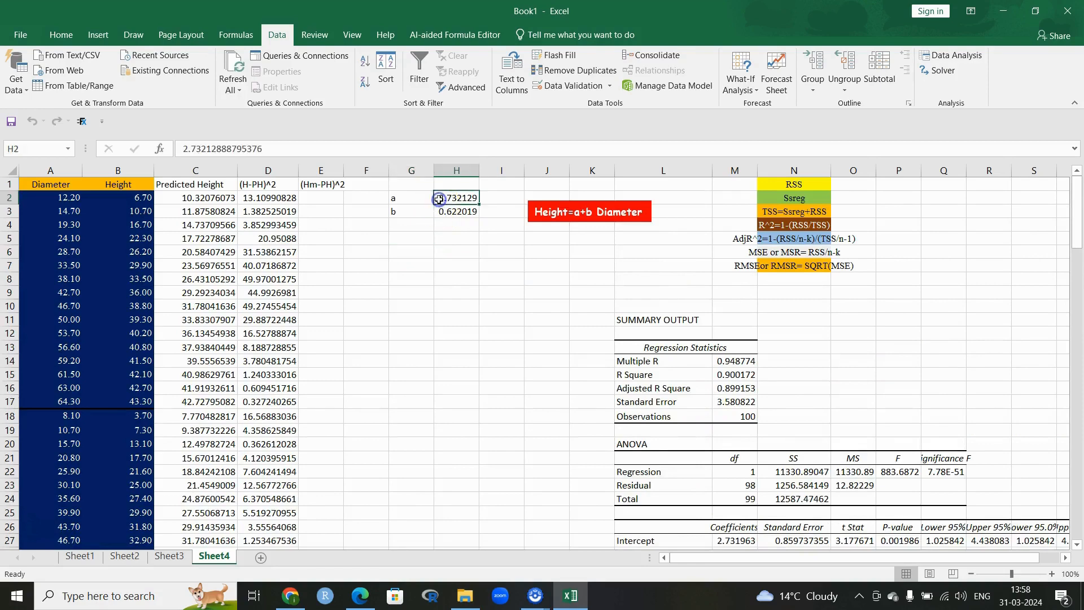
scroll(747, 441, down, 2)
click(740, 459)
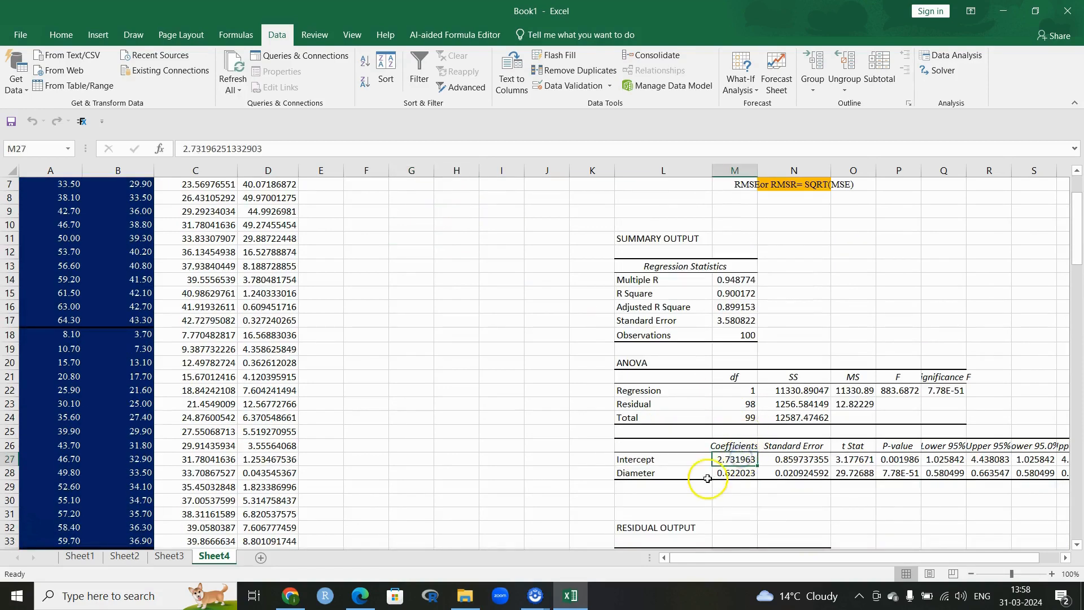
click(725, 474)
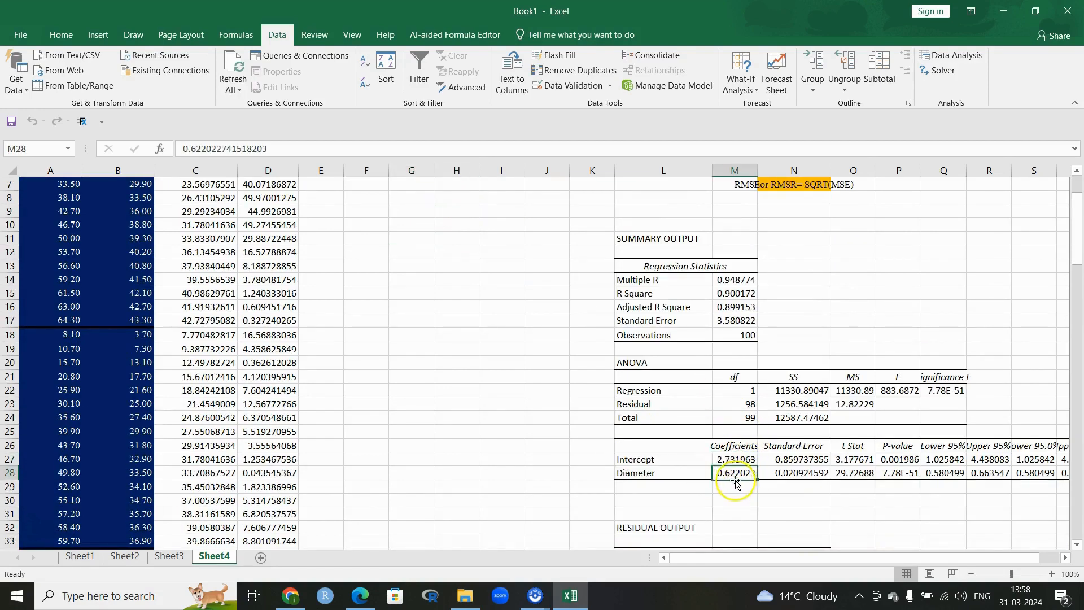
scroll(514, 491, up, 2)
click(457, 213)
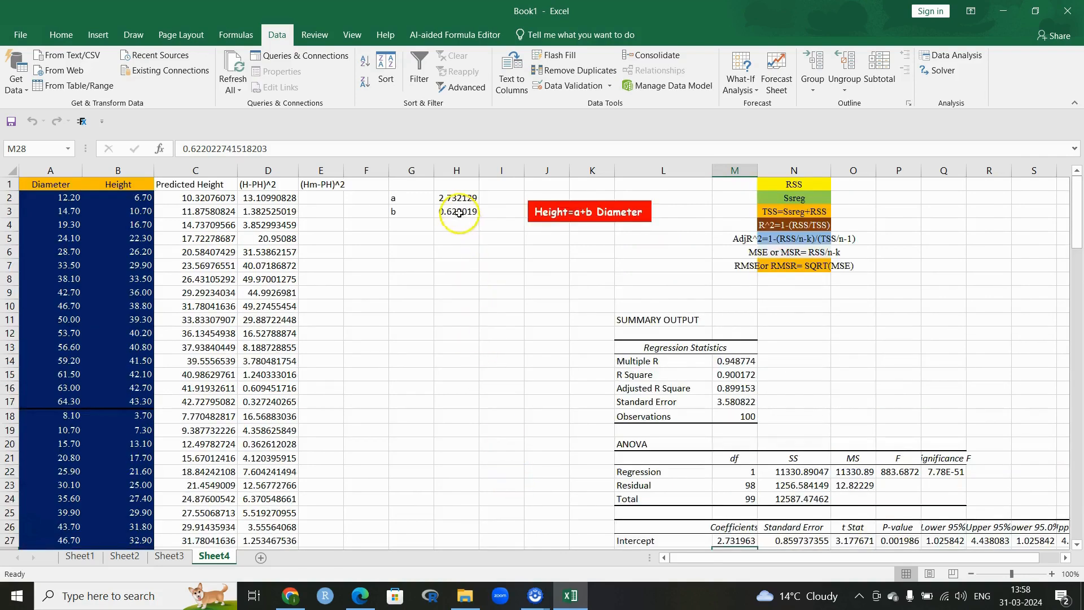
scroll(679, 363, down, 3)
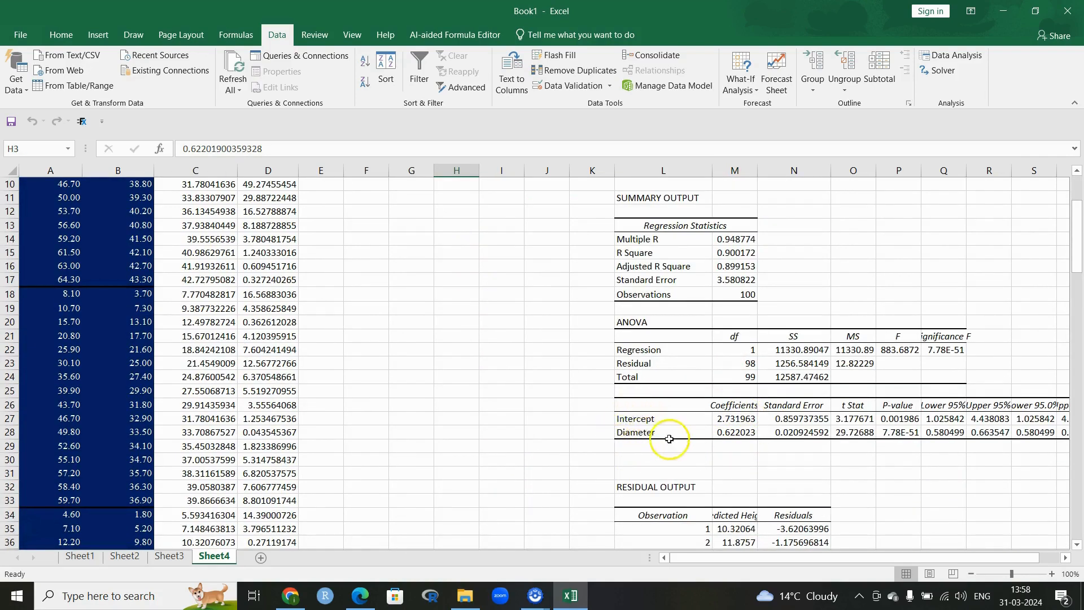
scroll(706, 446, up, 3)
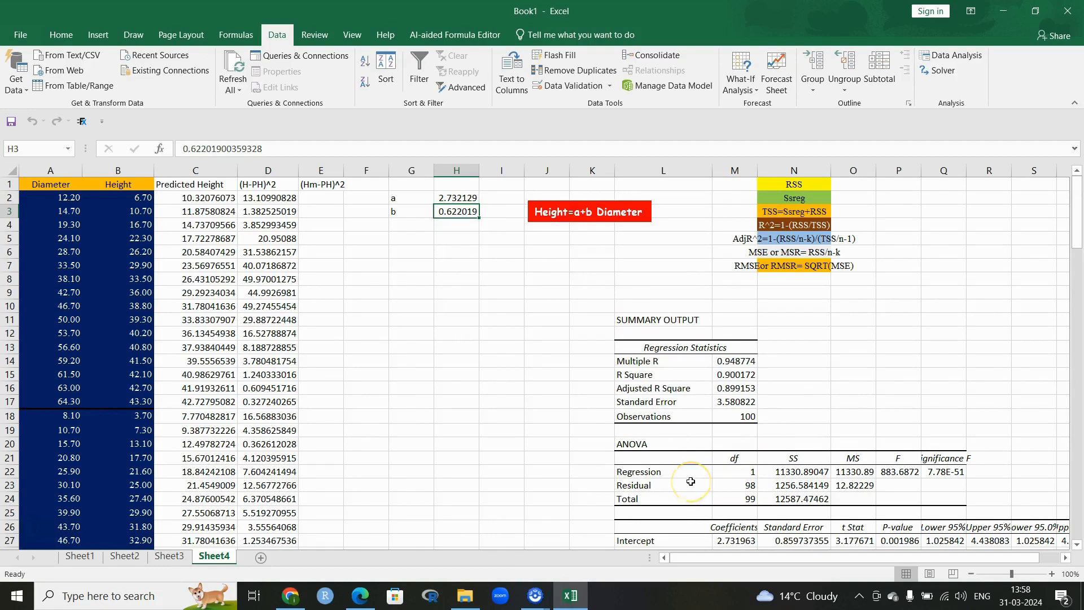
scroll(748, 476, down, 3)
scroll(749, 475, up, 3)
scroll(486, 391, down, 20)
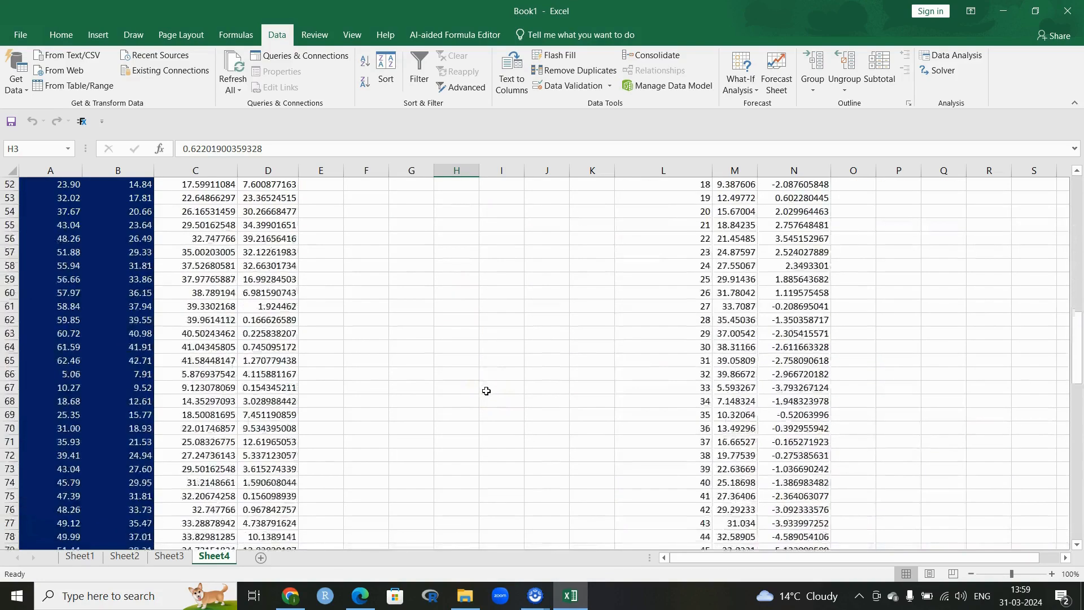
click(265, 292)
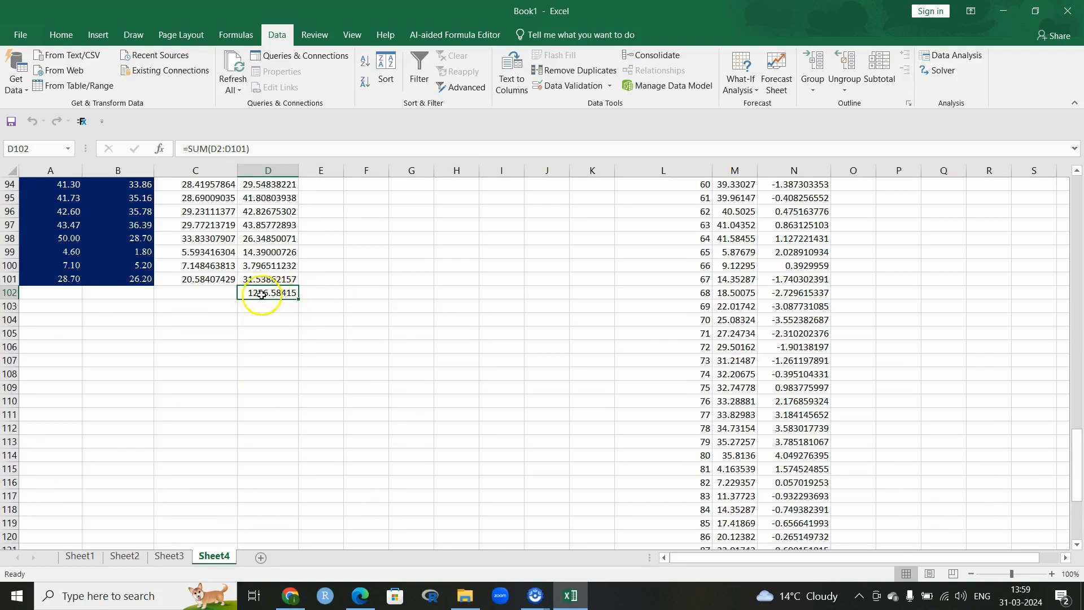
Step: Copy the D102 total and try pasting it into O1, closing a lookup pane opened by mistake
right_click(261, 294)
click(277, 306)
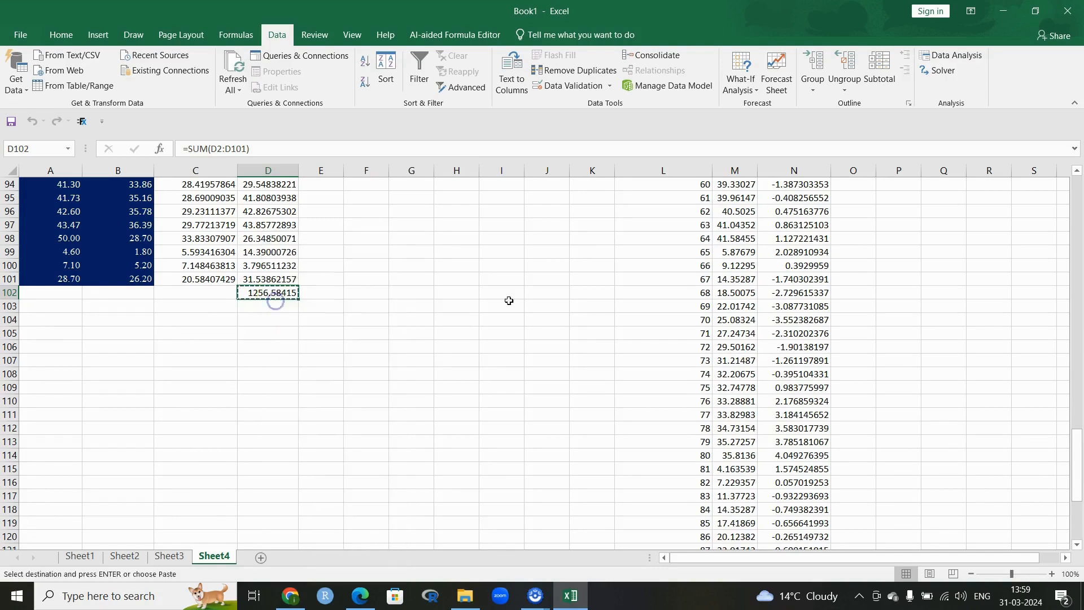
scroll(508, 300, up, 20)
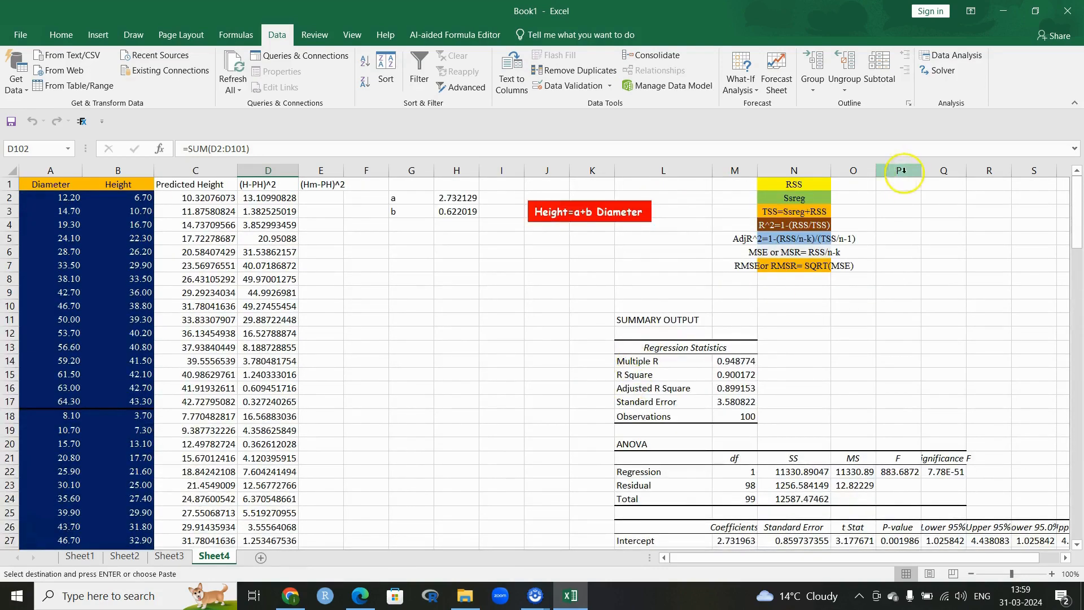
click(861, 185)
right_click(861, 185)
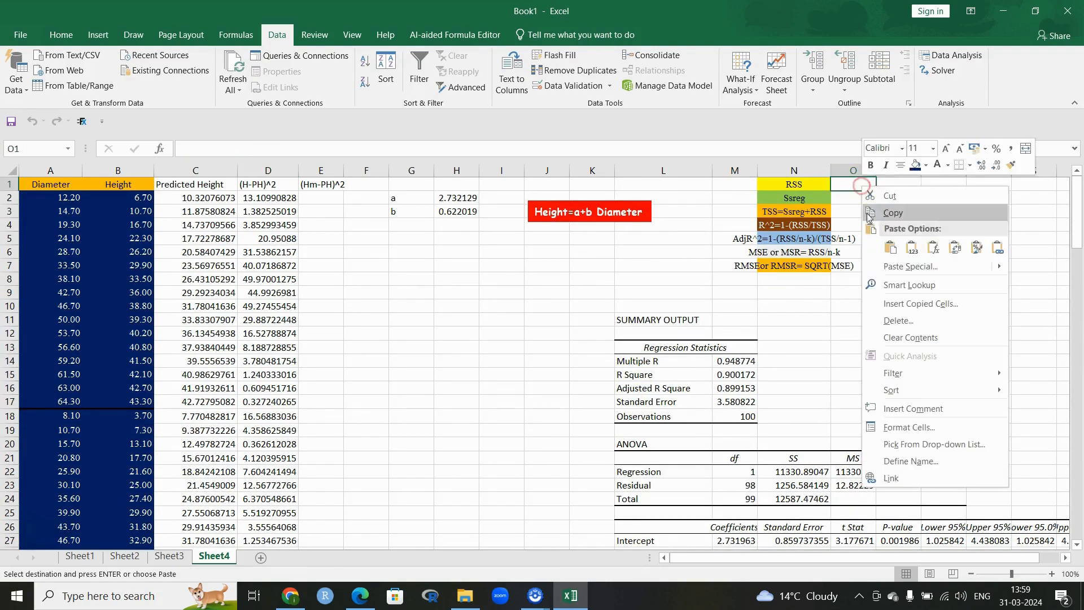
click(901, 284)
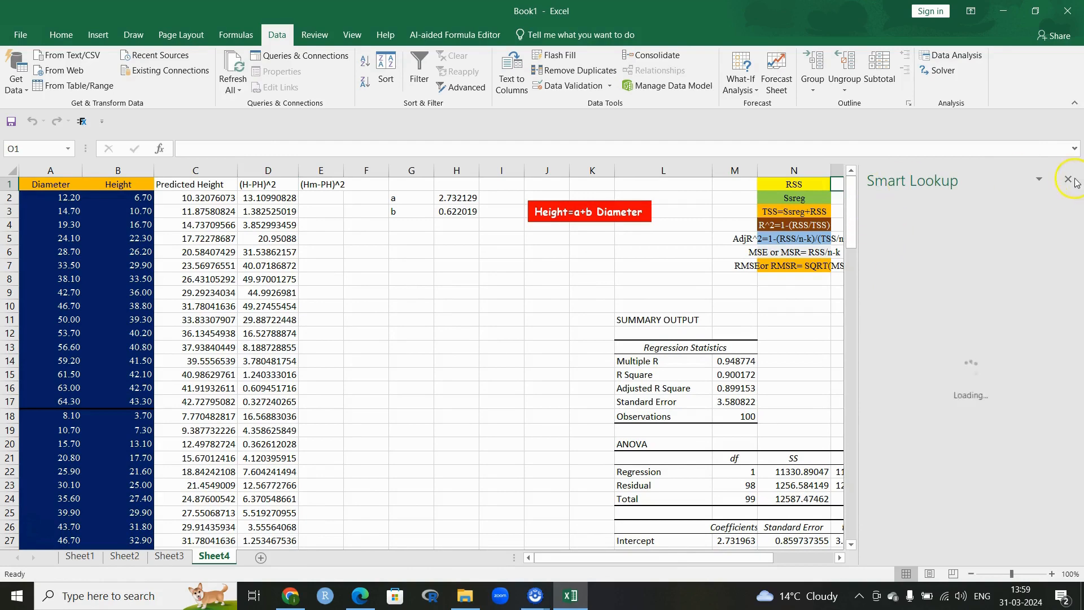
click(1068, 179)
right_click(857, 185)
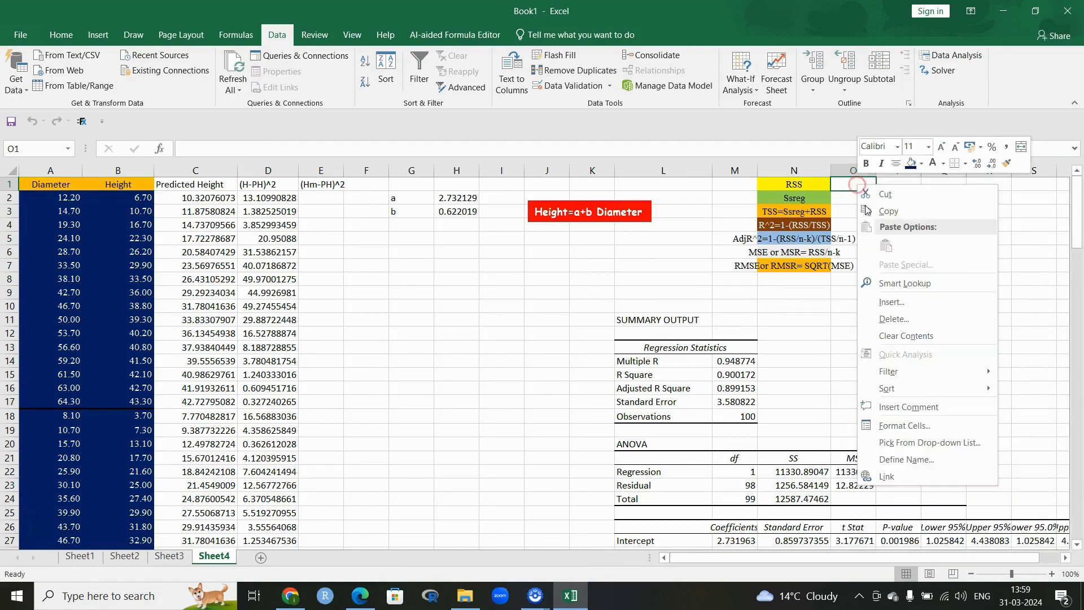
scroll(308, 361, down, 20)
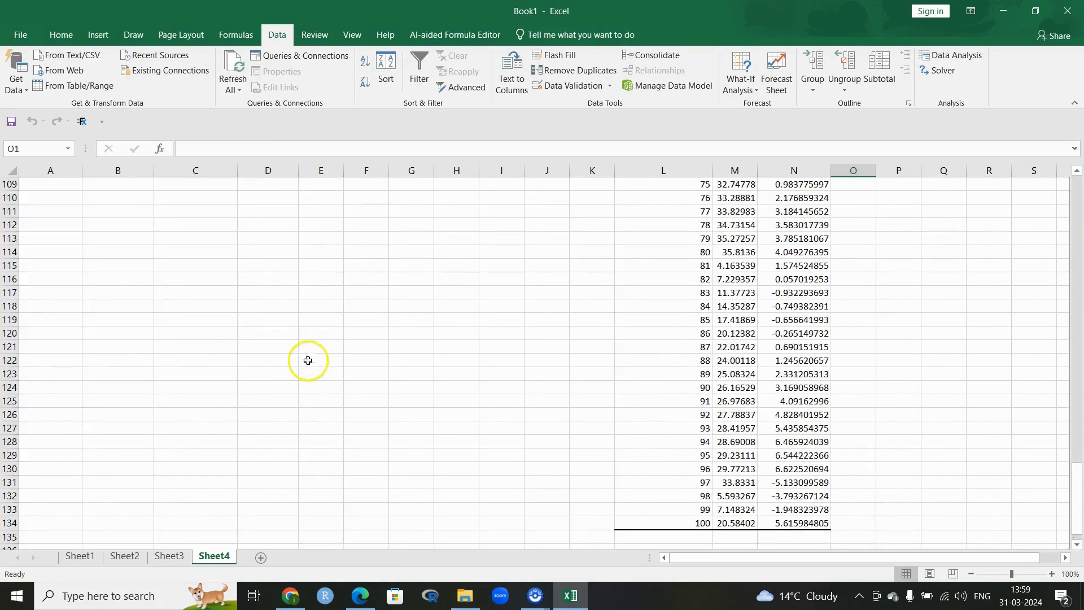
scroll(308, 360, up, 5)
Step: Paste D102 into O1 as value 1256.584 and compare it with the ANOVA sums of squares
right_click(267, 292)
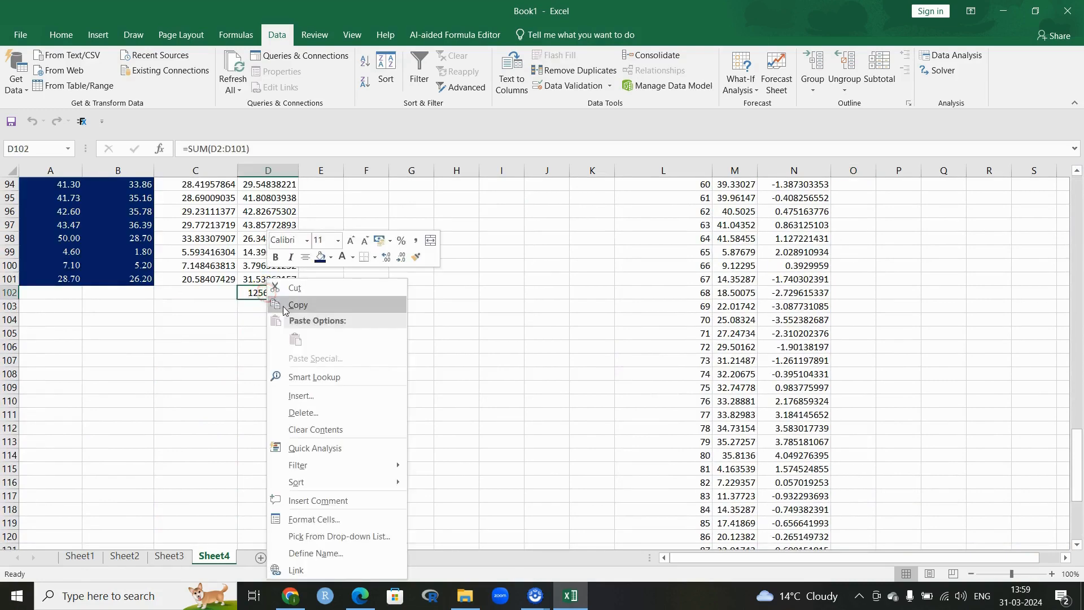
click(284, 305)
scroll(779, 307, up, 20)
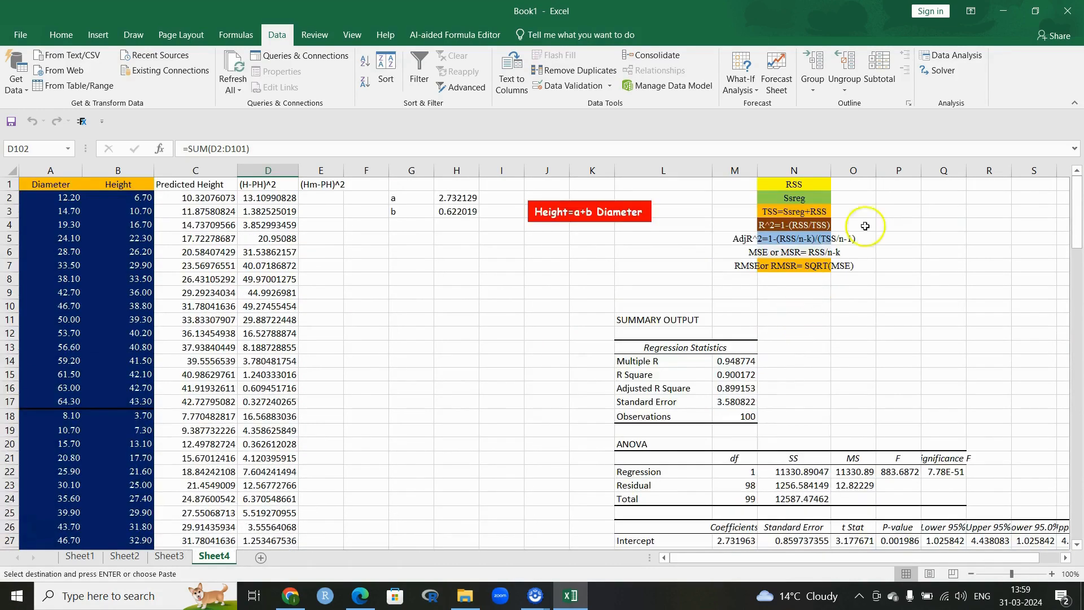
right_click(860, 183)
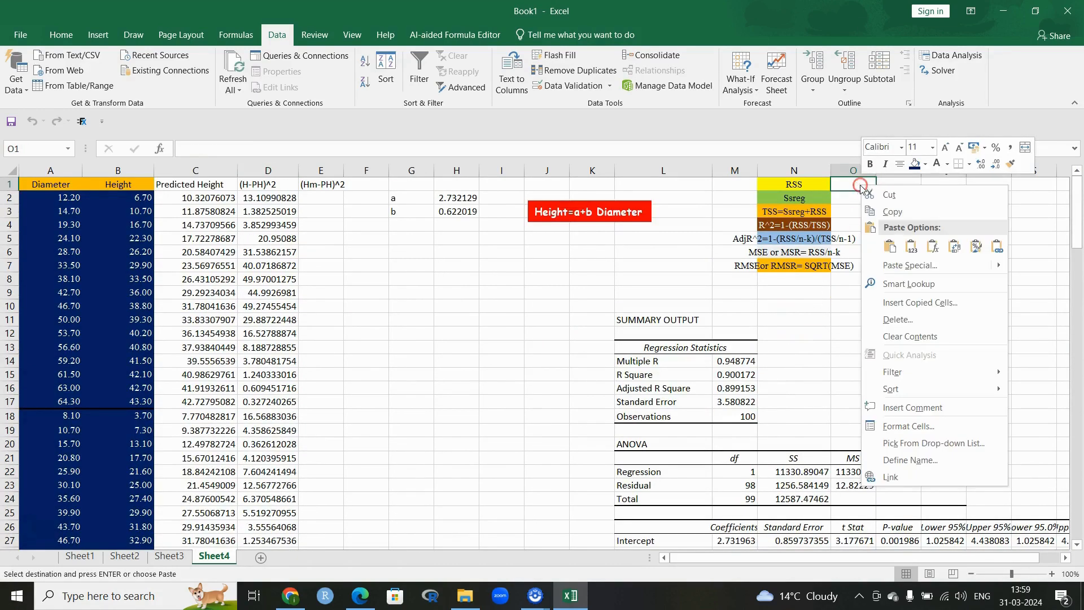
click(885, 266)
click(782, 207)
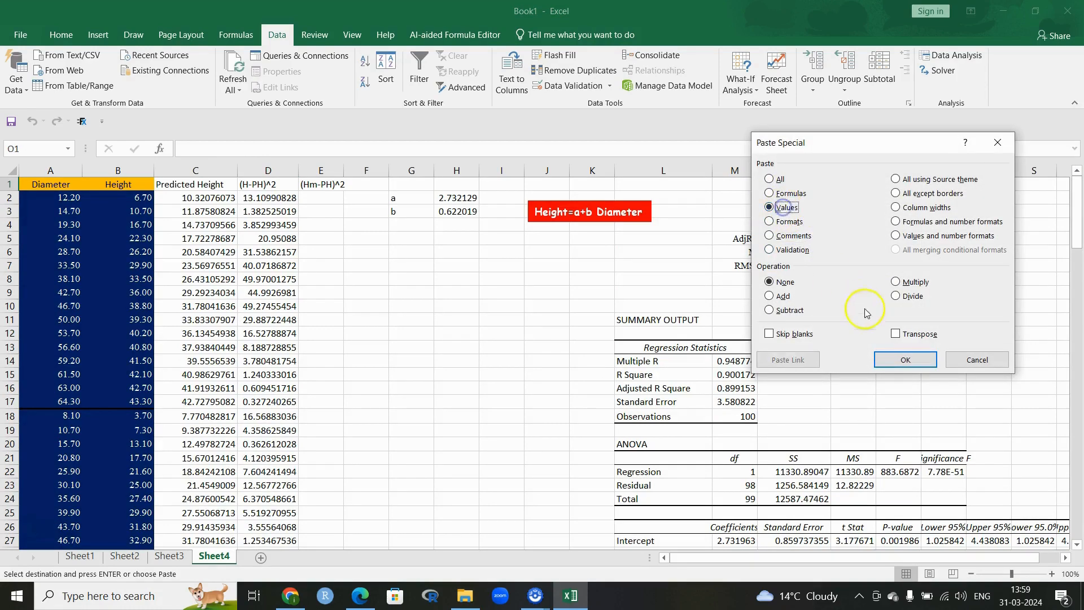
click(878, 355)
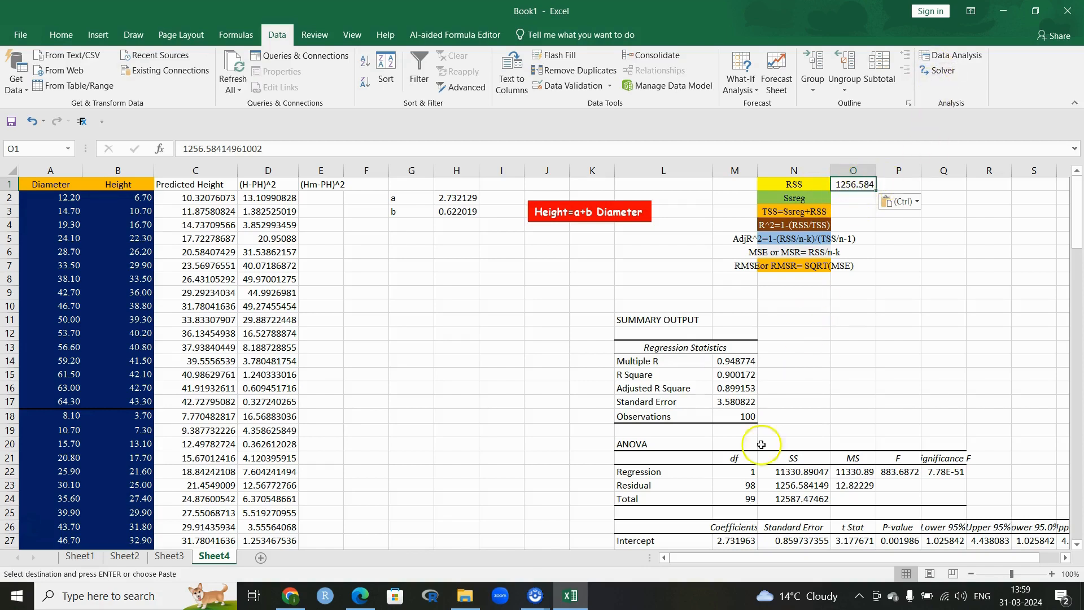
click(780, 487)
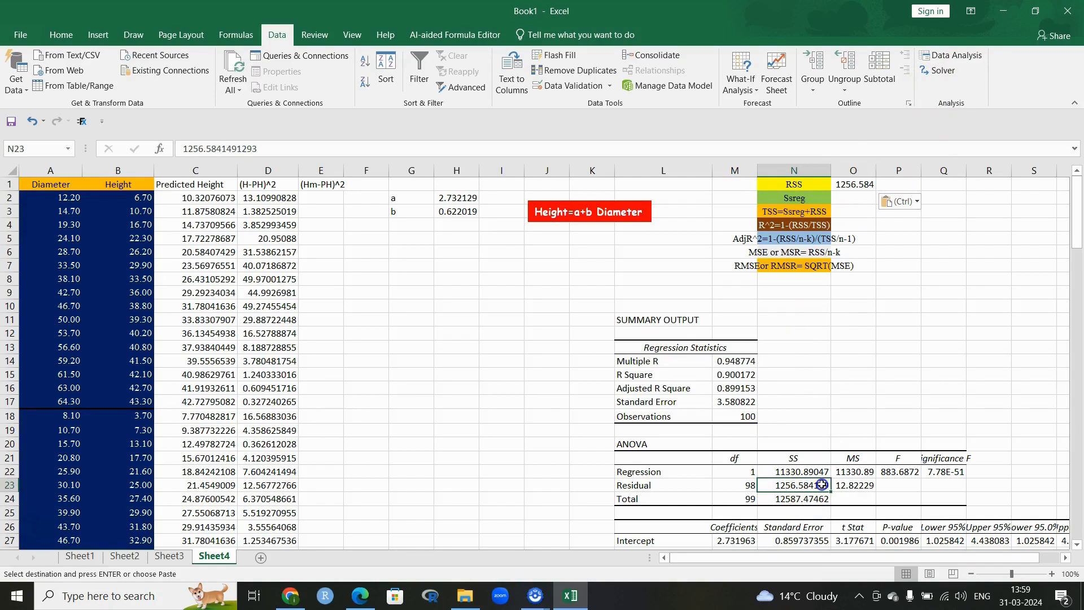
click(824, 278)
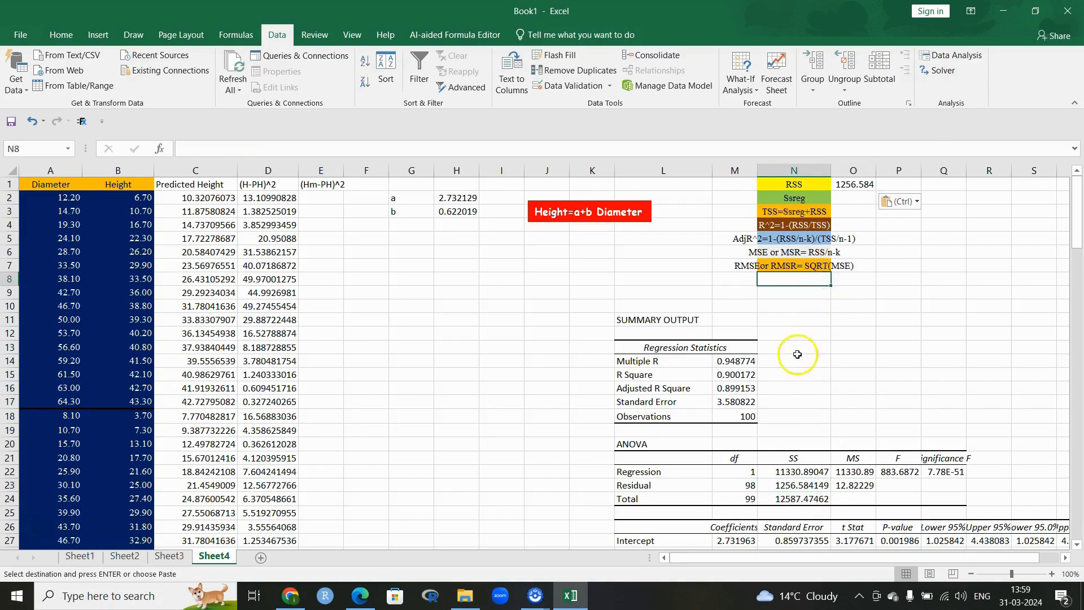
click(795, 474)
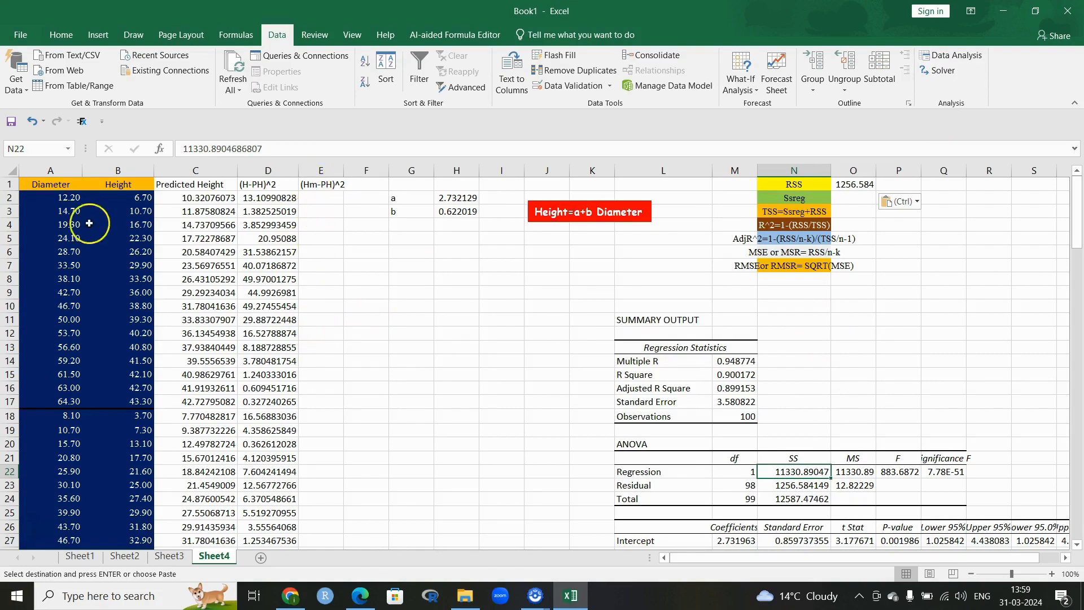
Step: Put =AVERAGE(B2:B101) in B102, giving a mean height of 25.97
click(125, 199)
drag(126, 201, 128, 505)
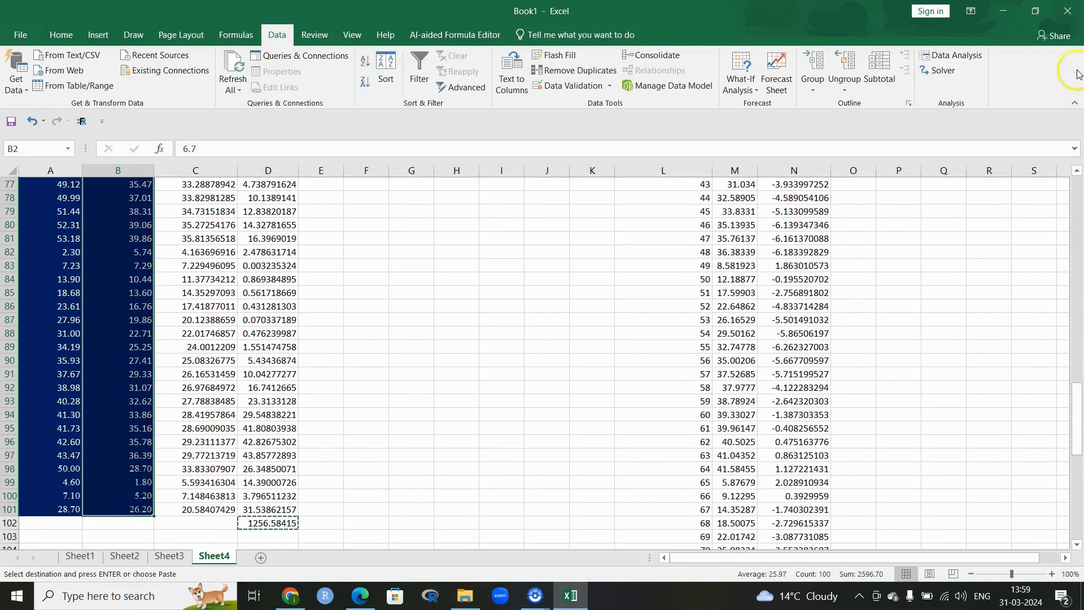
click(56, 35)
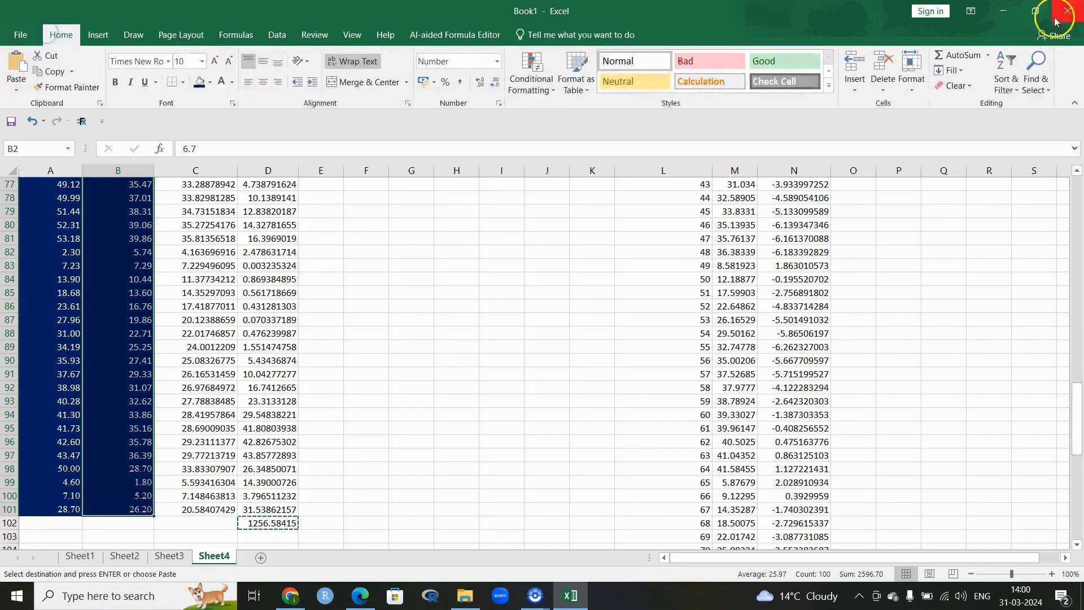
click(988, 55)
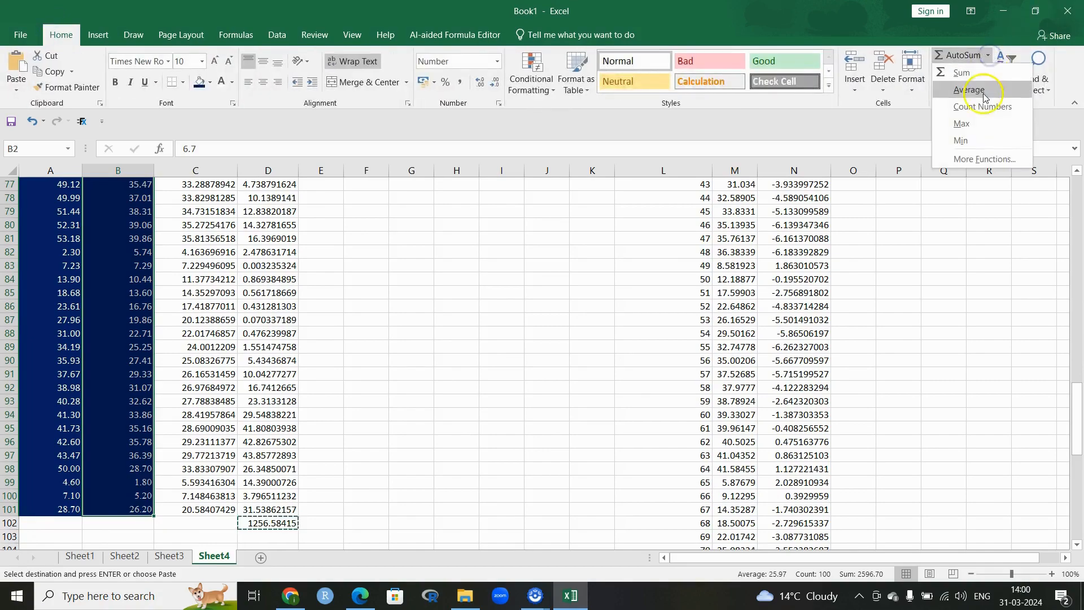
click(966, 91)
scroll(250, 478, up, 20)
scroll(250, 478, down, 20)
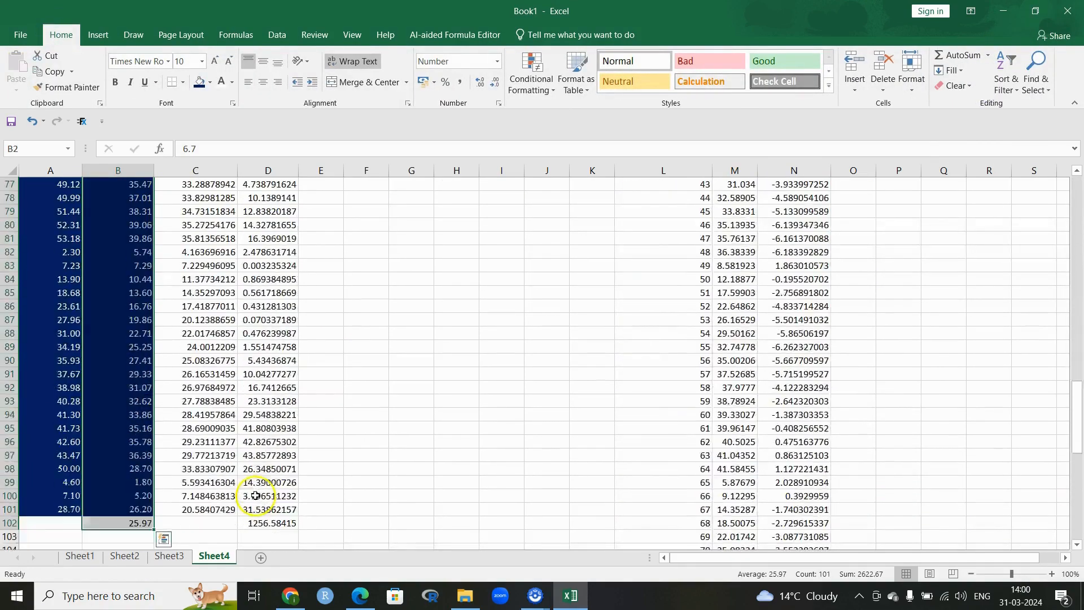
click(133, 241)
scroll(591, 467, up, 20)
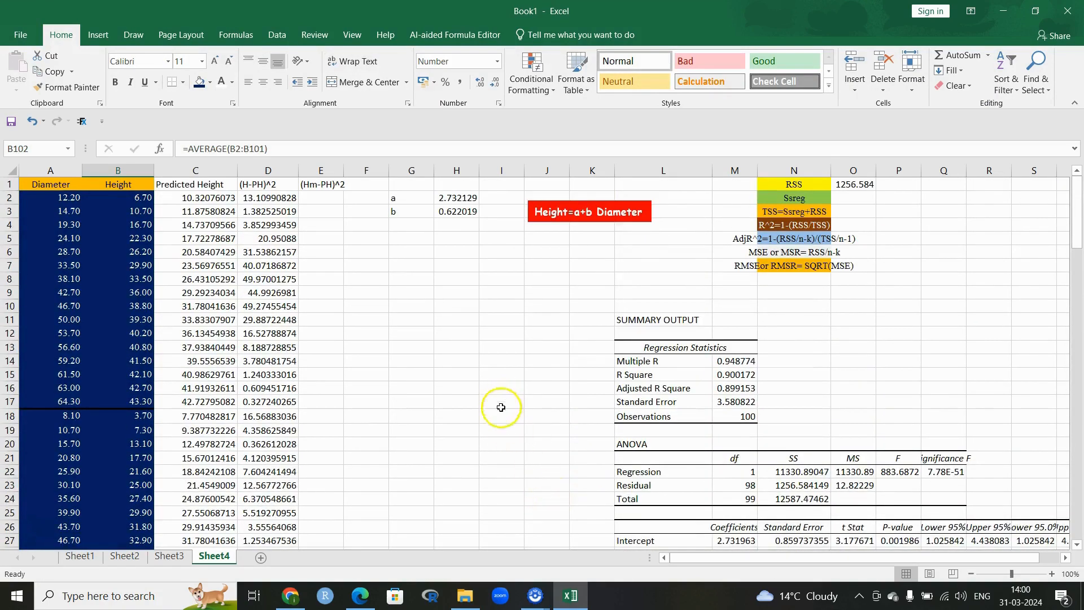
Step: Enter =(B102-C2)^2 in E2, squaring the difference between mean height and predicted height
click(318, 196)
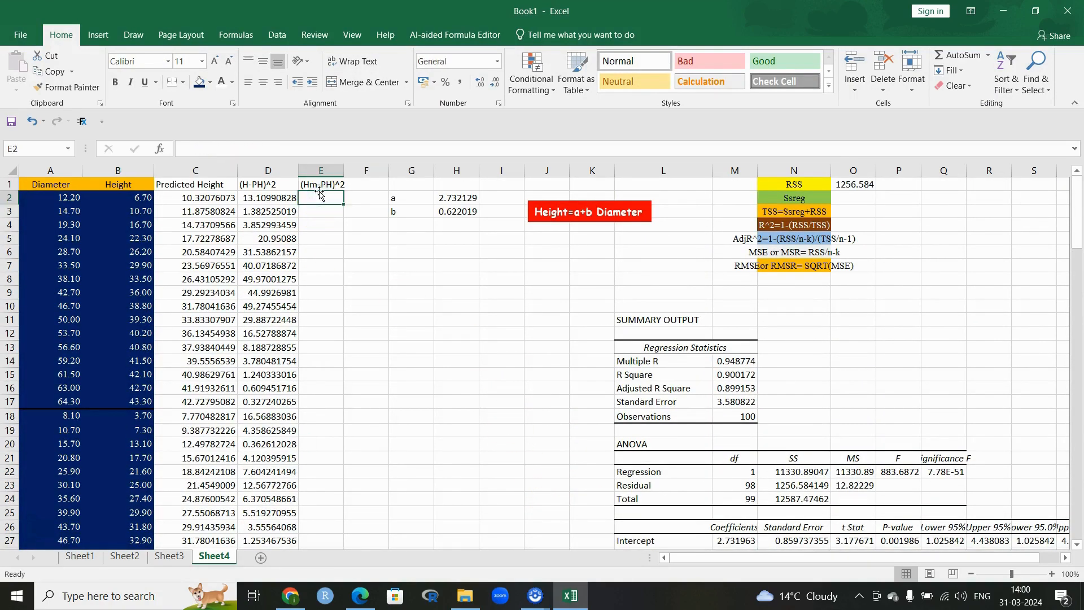
text(=()
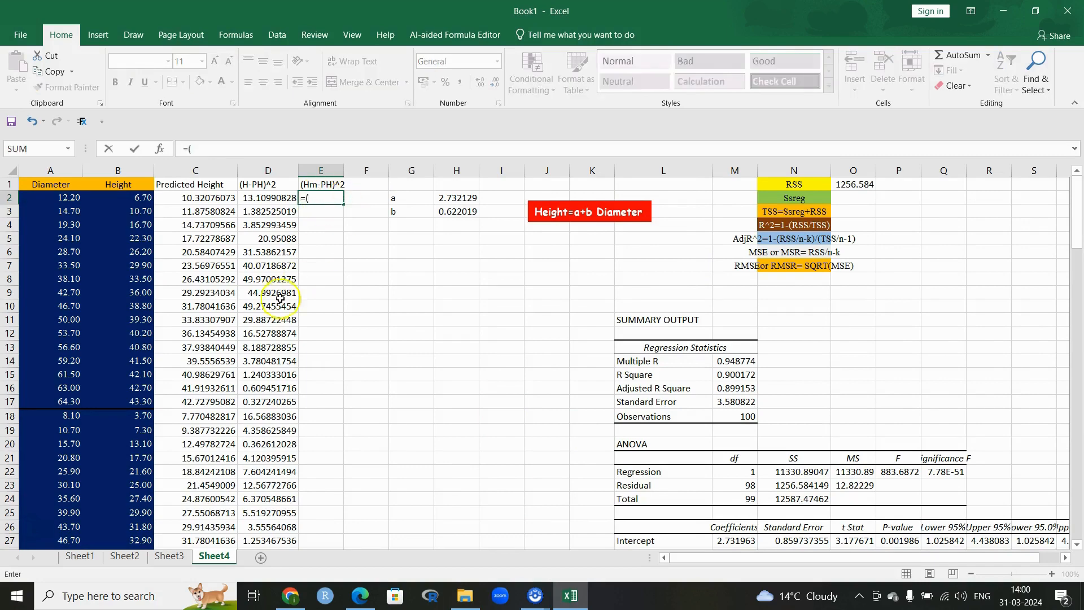
scroll(218, 293, down, 20)
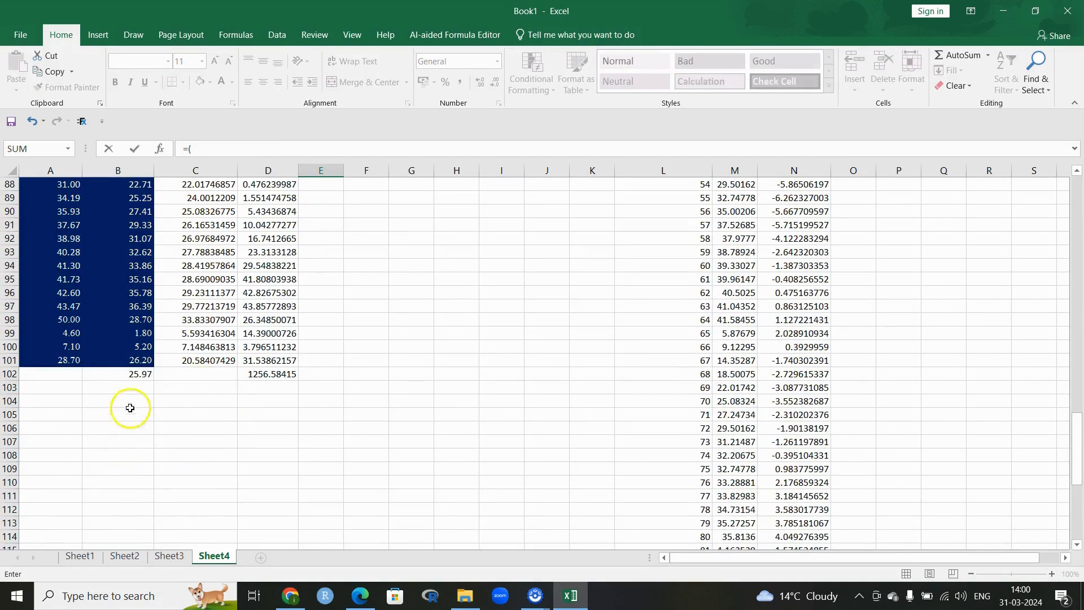
click(143, 374)
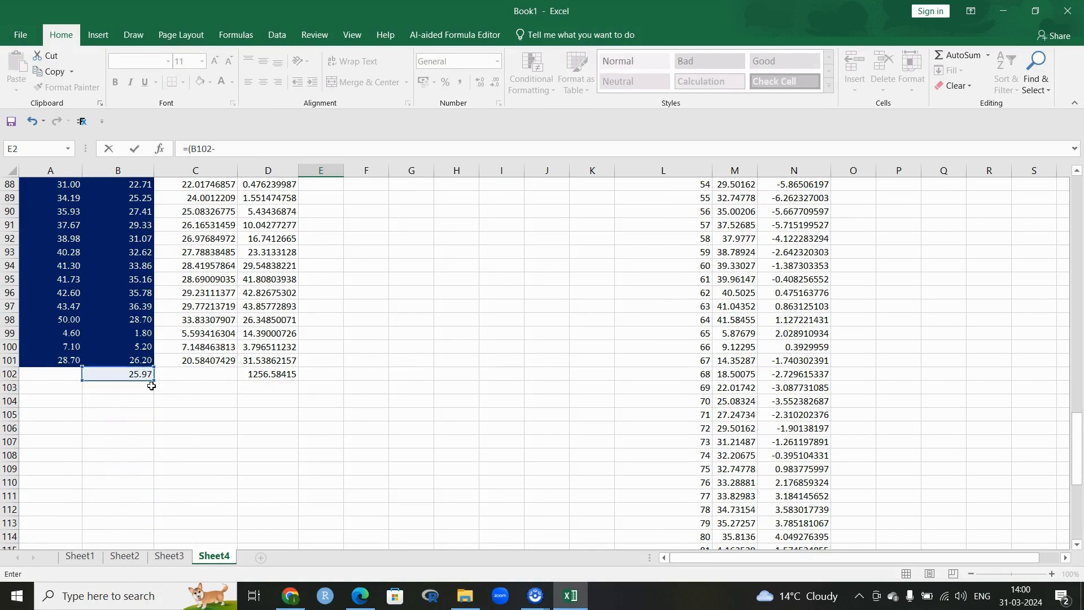
scroll(445, 312, up, 20)
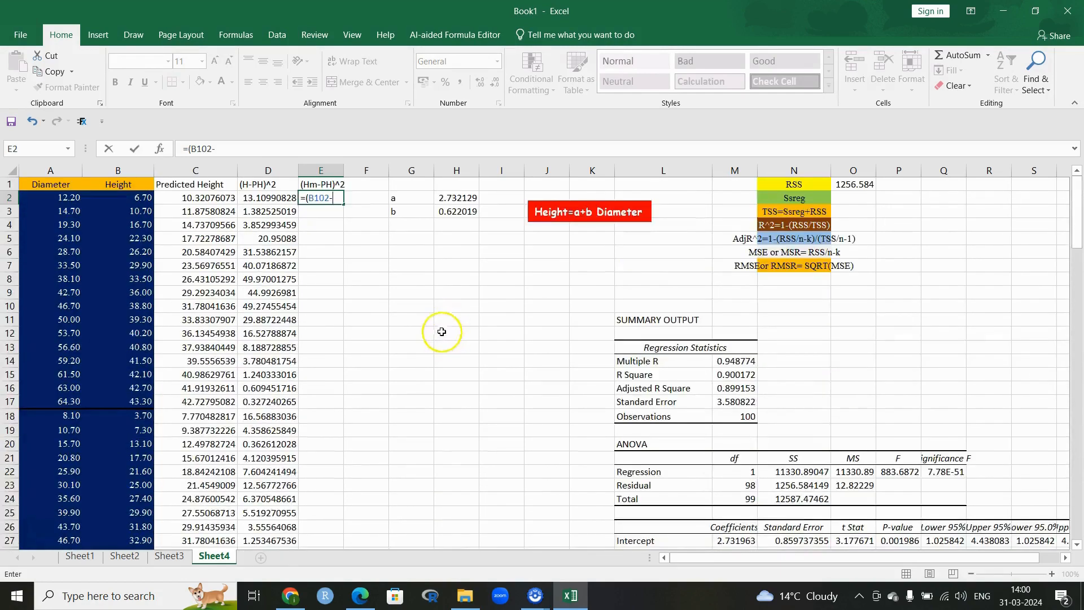
text(-)
click(204, 196)
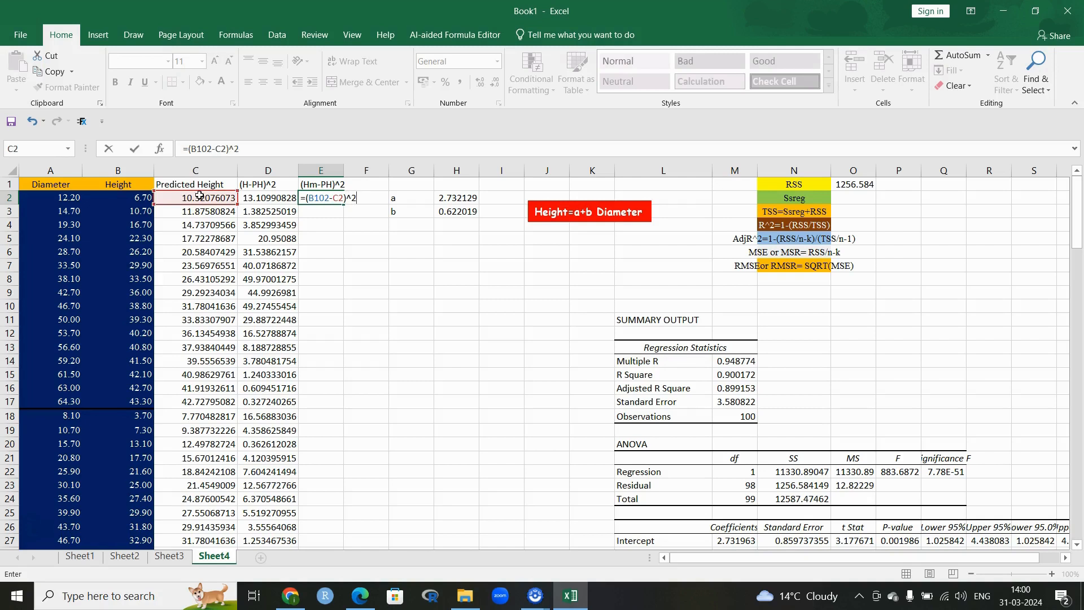
text()^2)
key(Return)
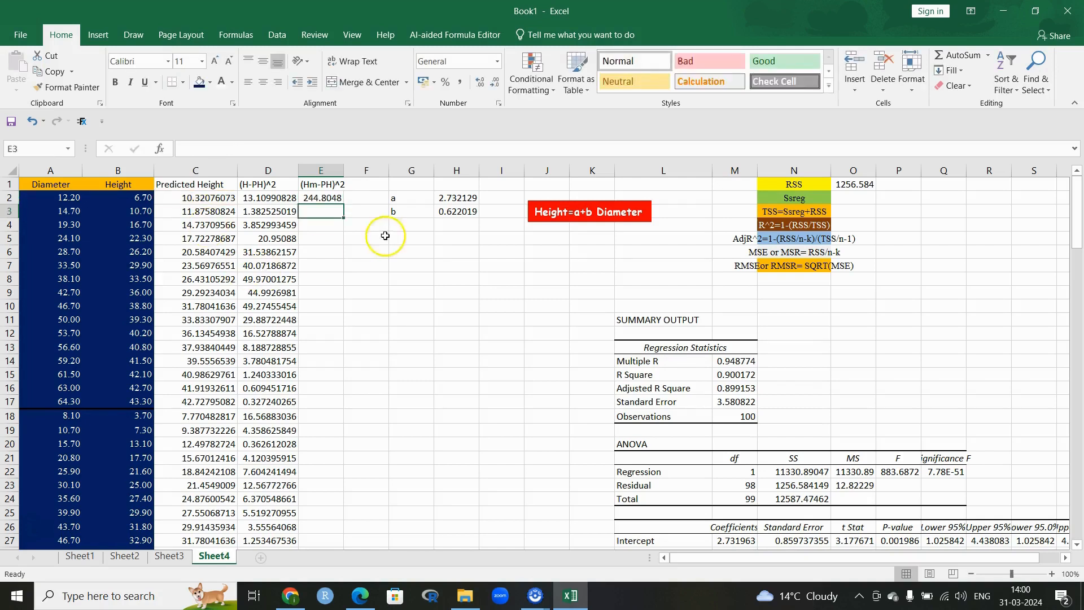
Step: Make the B102 reference absolute and fill =($B$102-C2)^2 down to row 101
click(337, 198)
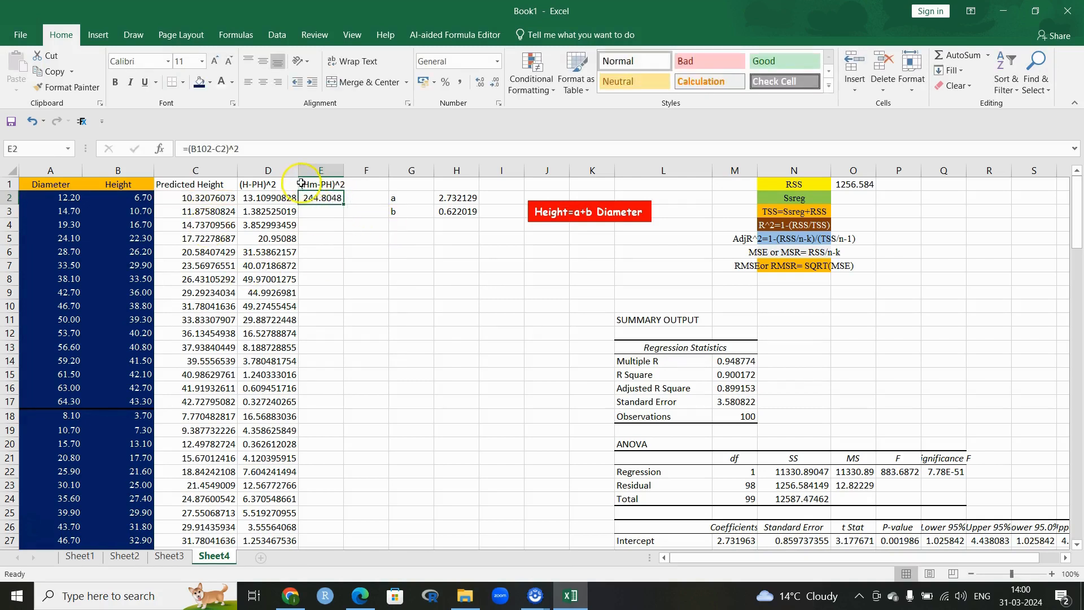
click(192, 148)
text($B$)
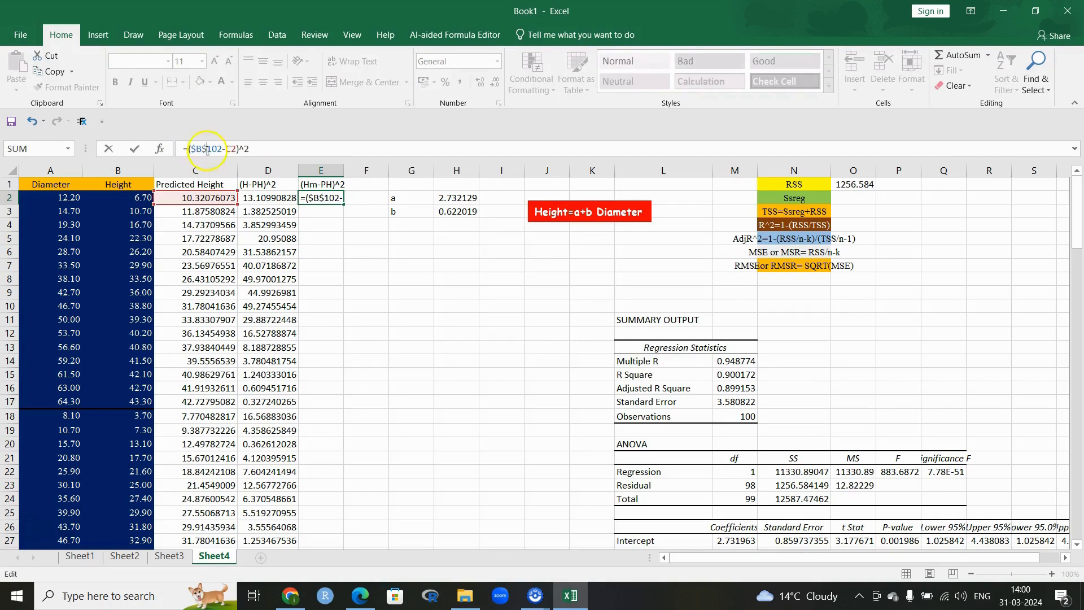
key(Return)
click(342, 202)
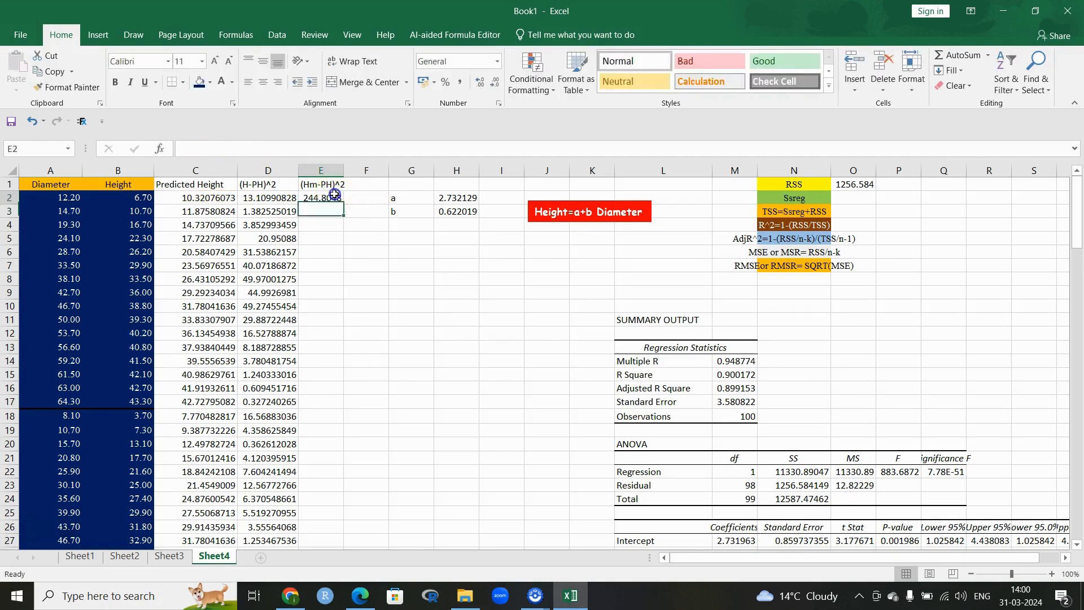
double_click(346, 205)
drag(333, 197, 320, 510)
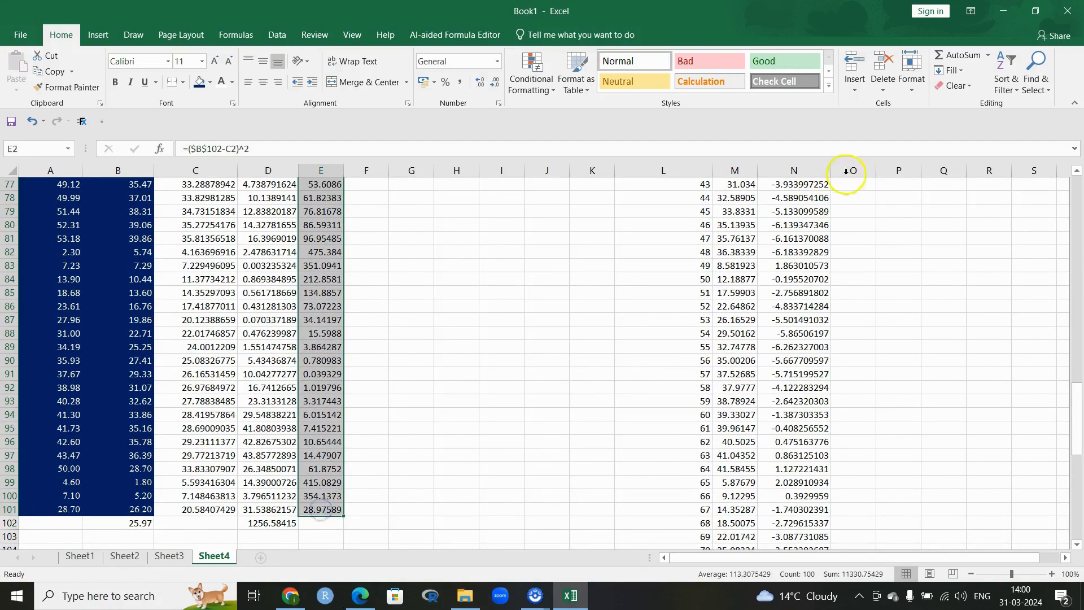
Step: AutoSum column E into E102 and copy that total
click(954, 55)
scroll(434, 398, down, 20)
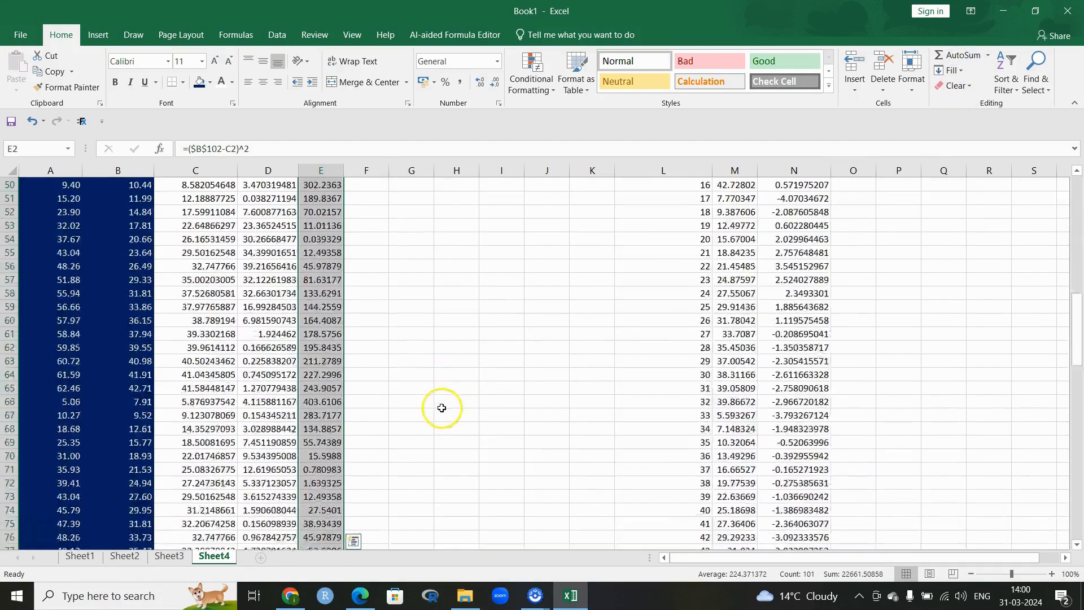
scroll(442, 408, down, 6)
click(310, 238)
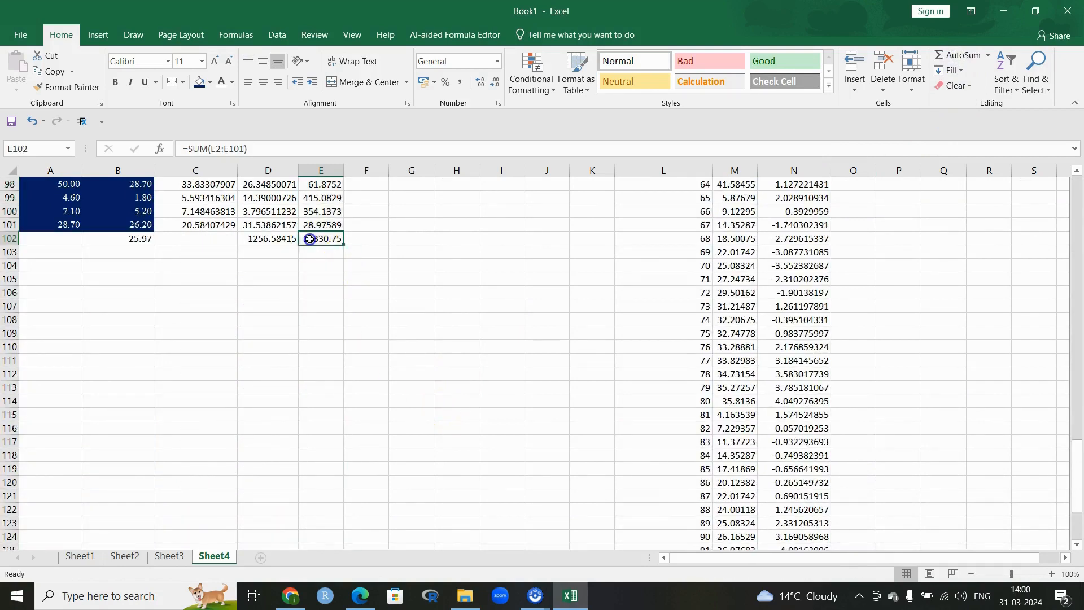
right_click(309, 240)
click(329, 267)
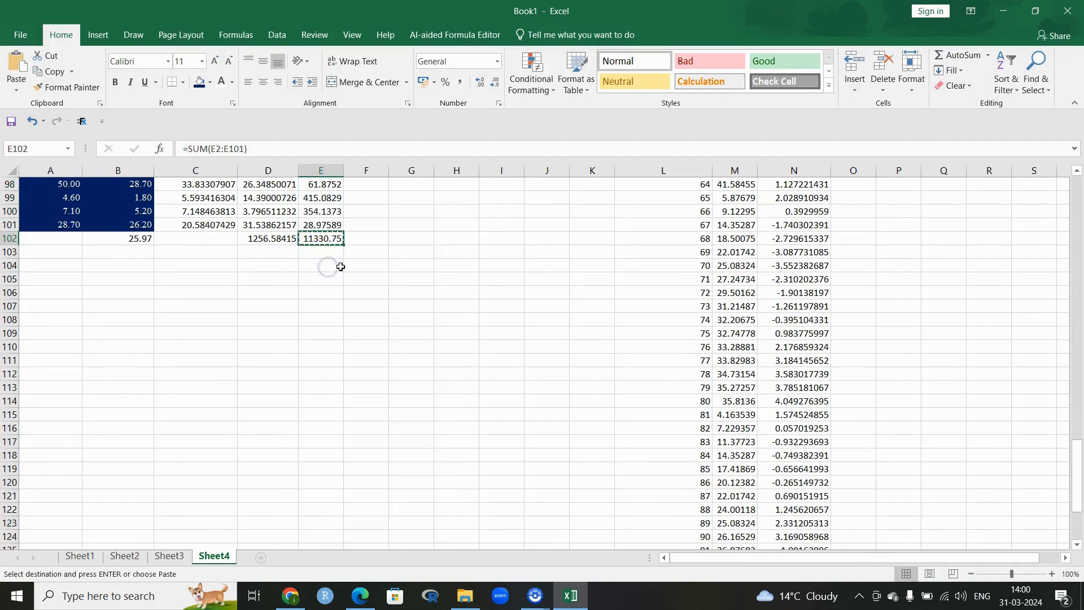
Step: Paste the total 11330.75 as a value into O2 and compare it with the ANOVA regression SS
scroll(695, 350, up, 20)
scroll(695, 350, up, 10)
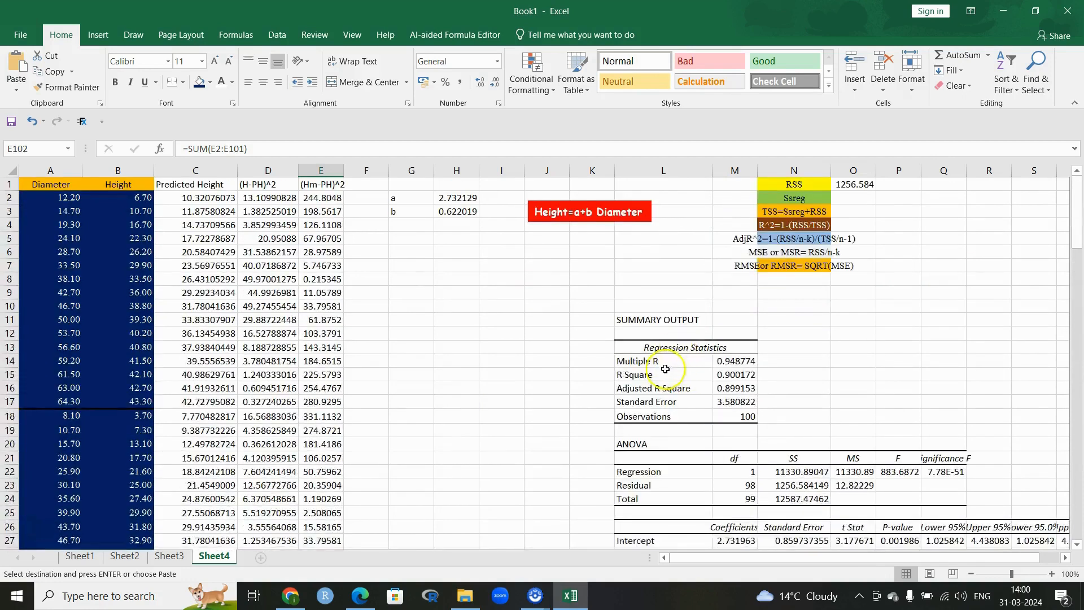
click(849, 196)
right_click(849, 196)
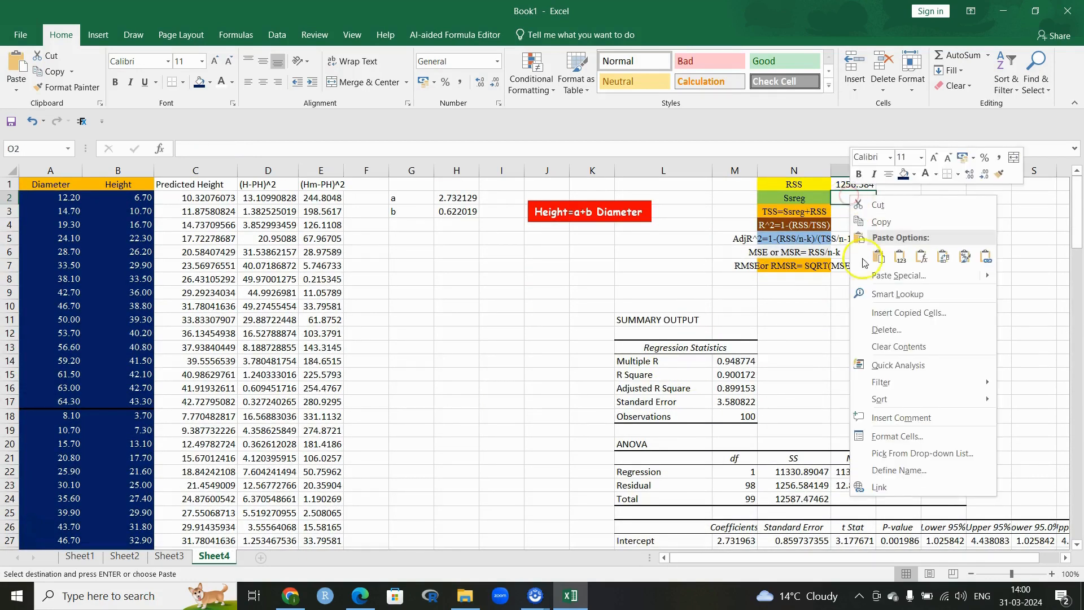
click(865, 276)
click(751, 220)
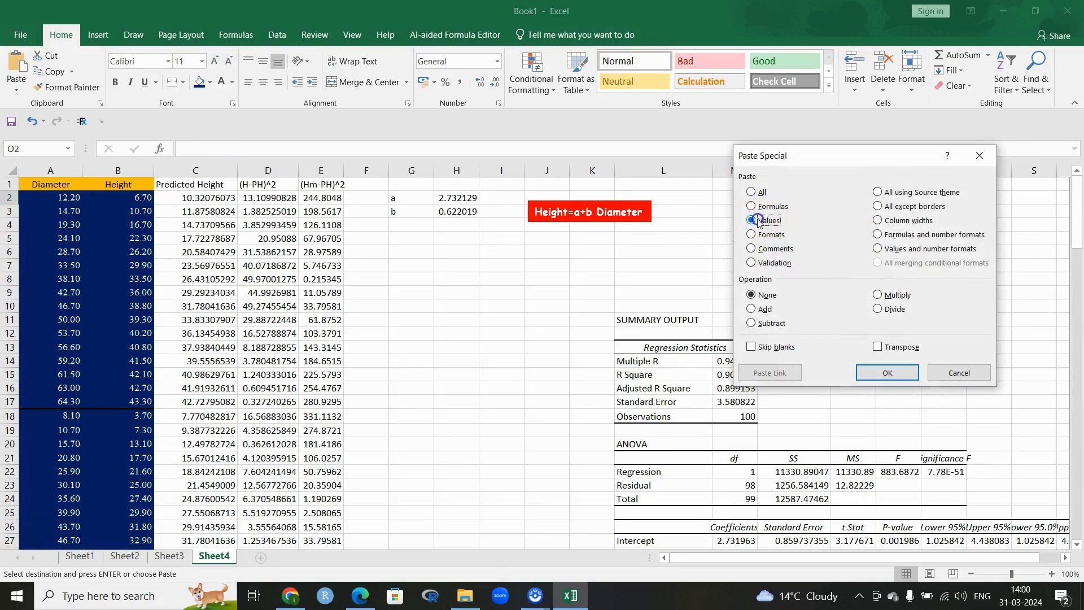
click(887, 372)
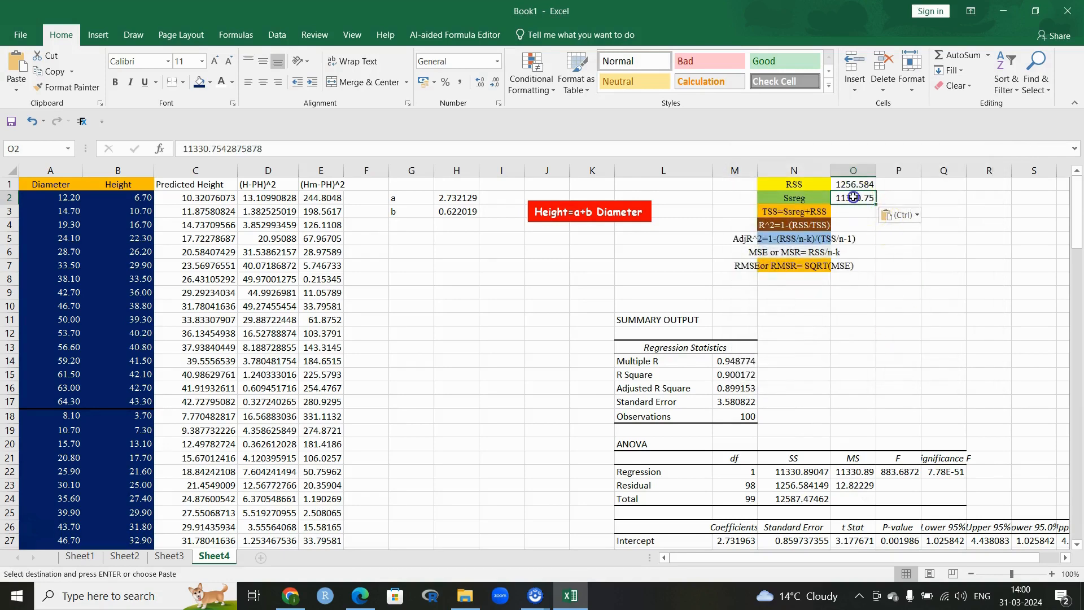
scroll(870, 407, down, 3)
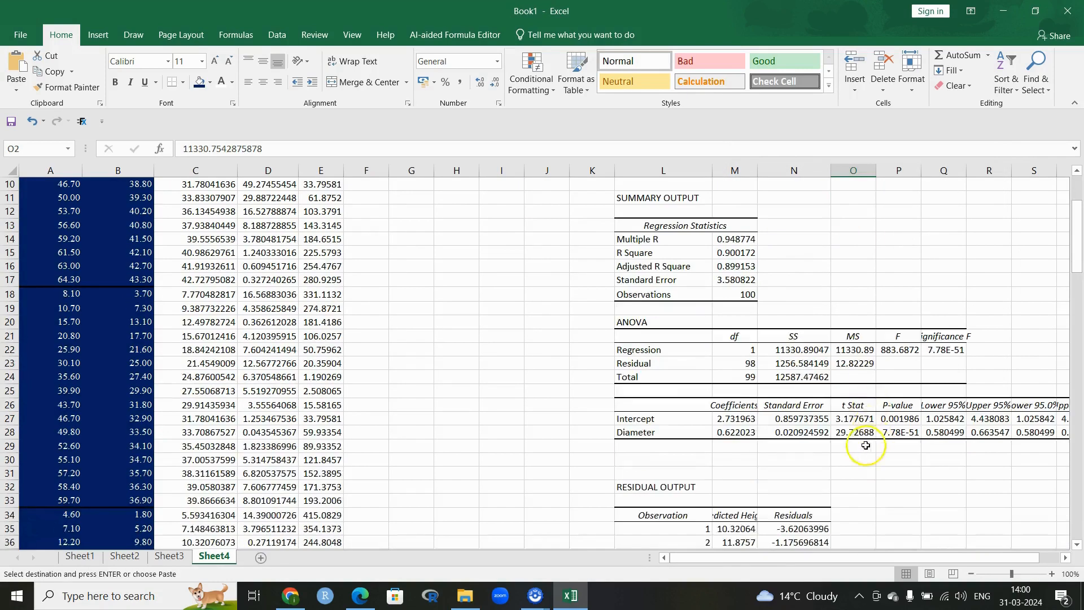
click(856, 350)
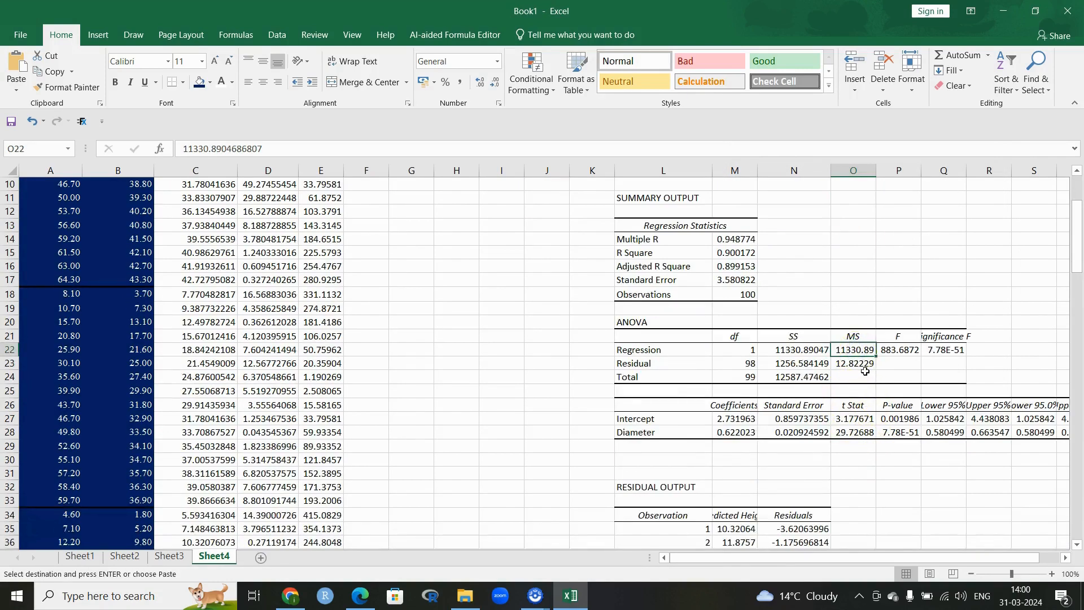
scroll(900, 374, up, 3)
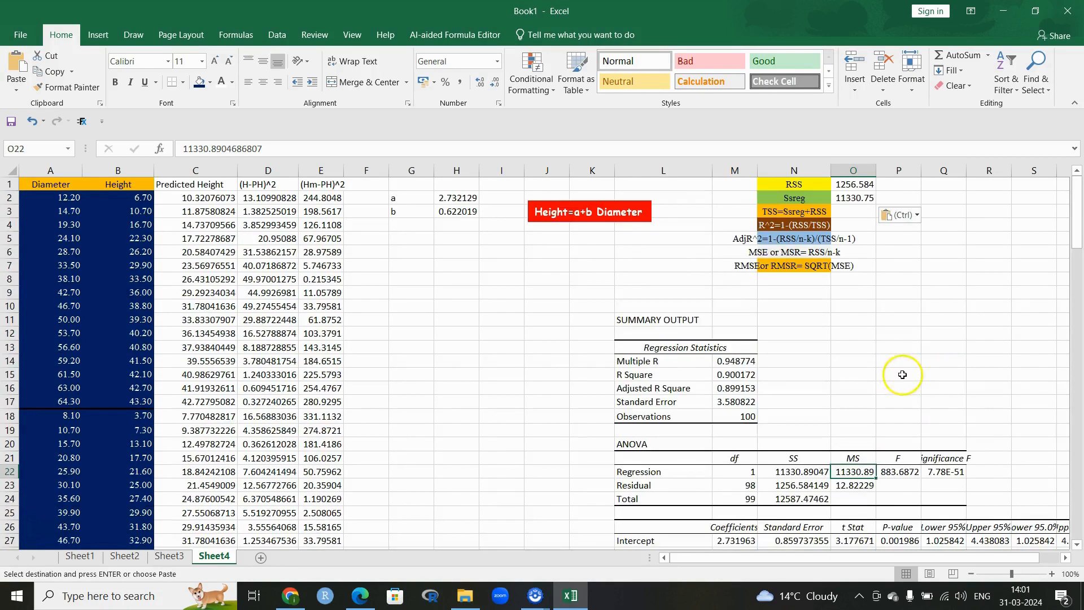
Step: Enter =SUM(O1:O2) in O3 to get TSS 12587.34 from RSS plus Ssreg
click(849, 211)
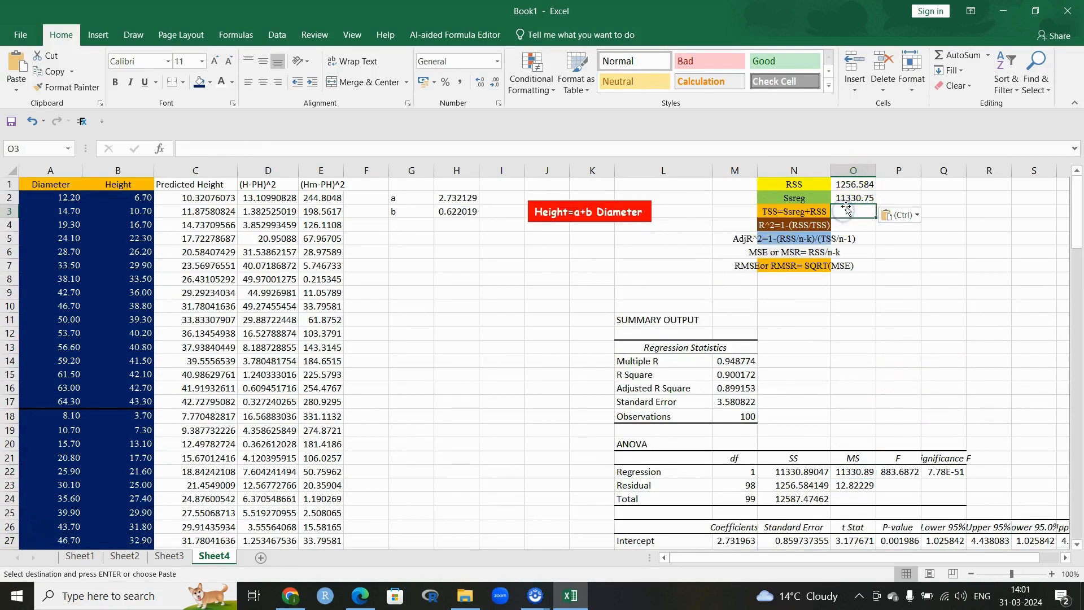
text(=)
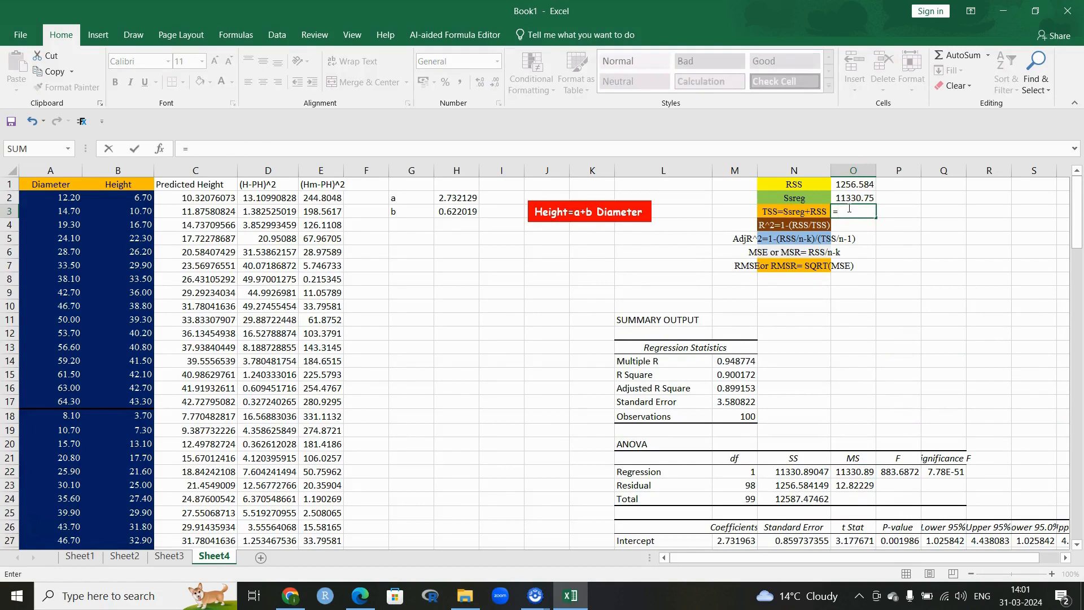
text(Sum)
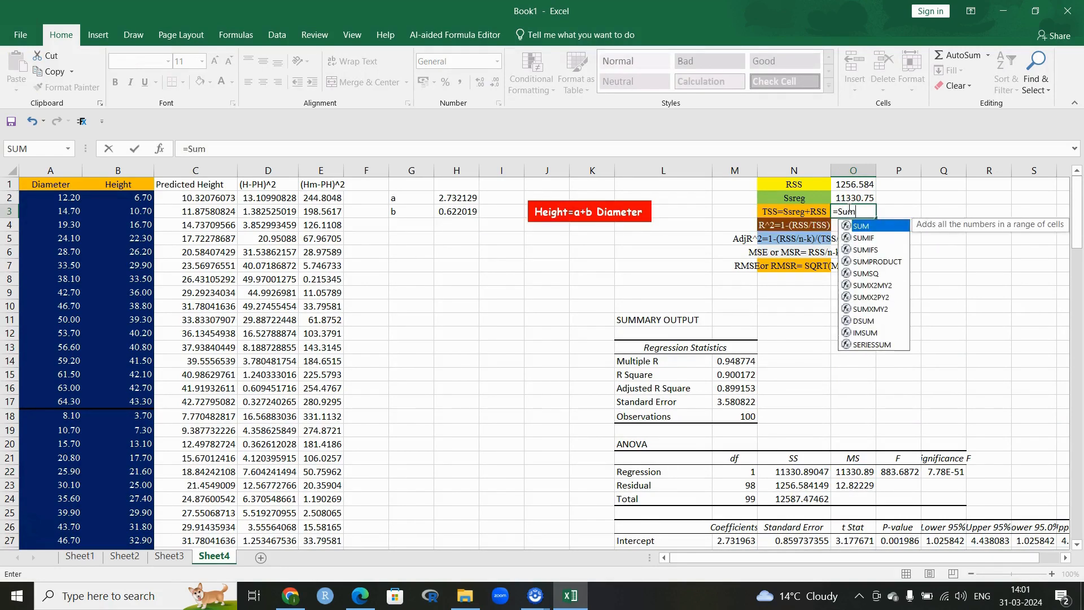
double_click(871, 227)
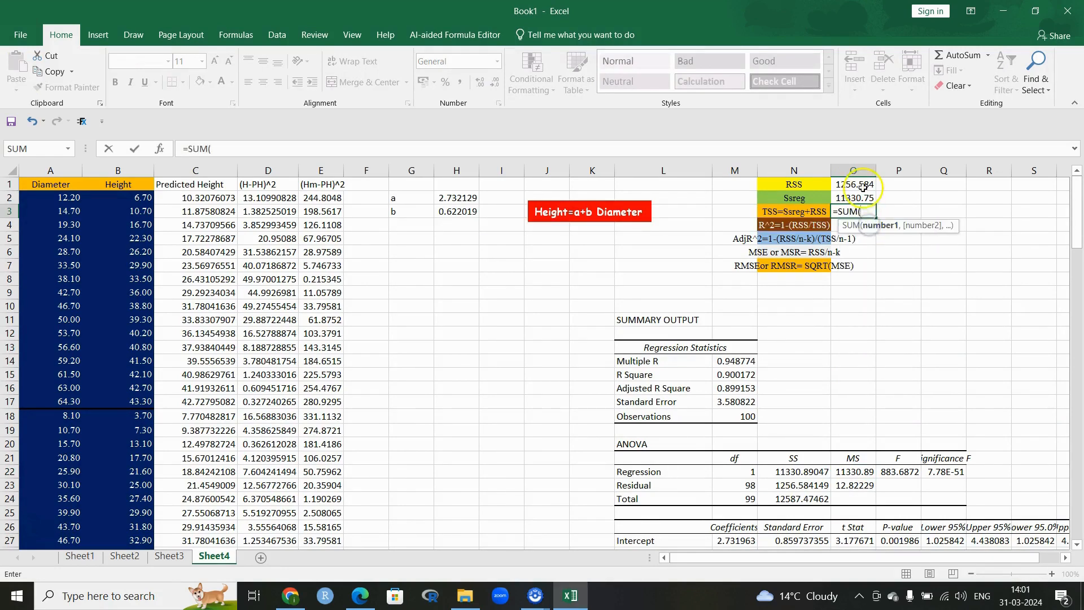
drag(854, 184, 862, 196)
text())
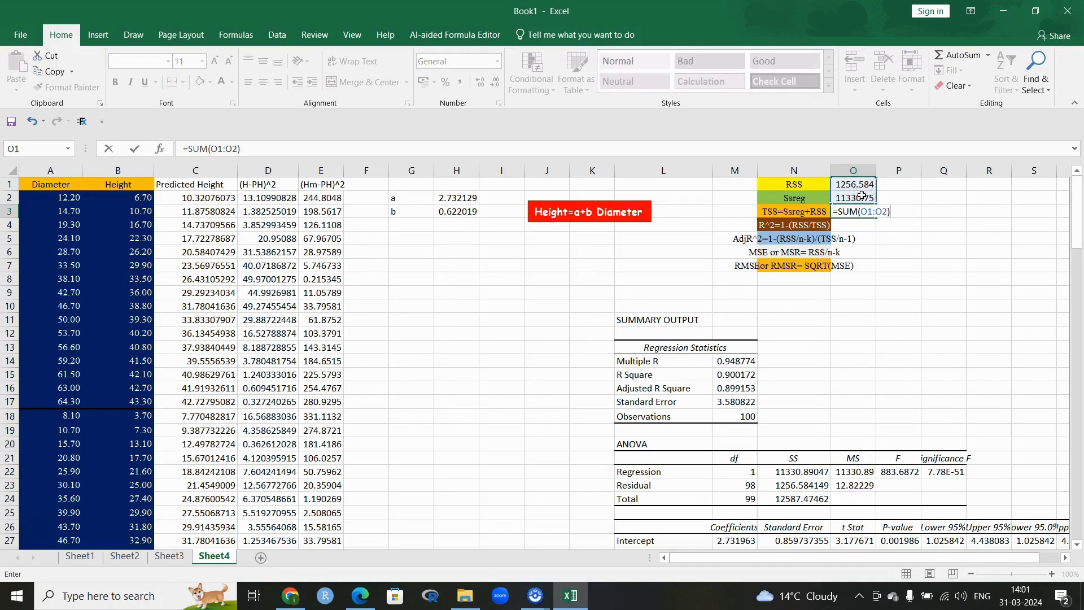
key(Return)
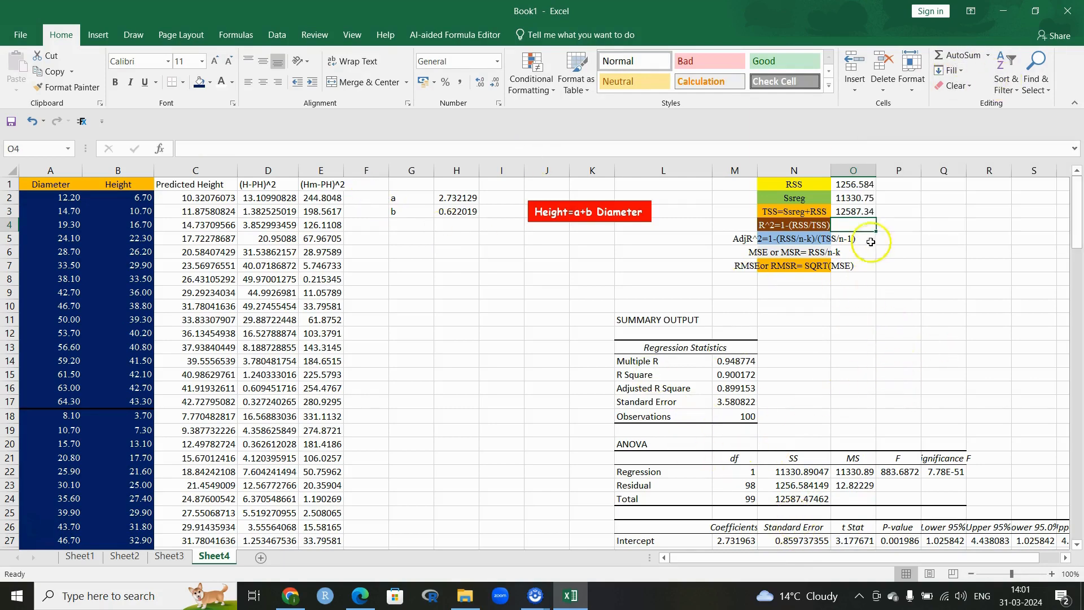
Step: Widen column N and enter =1-(O1/O3) in O4, giving R² 0.900171
drag(649, 375, 722, 379)
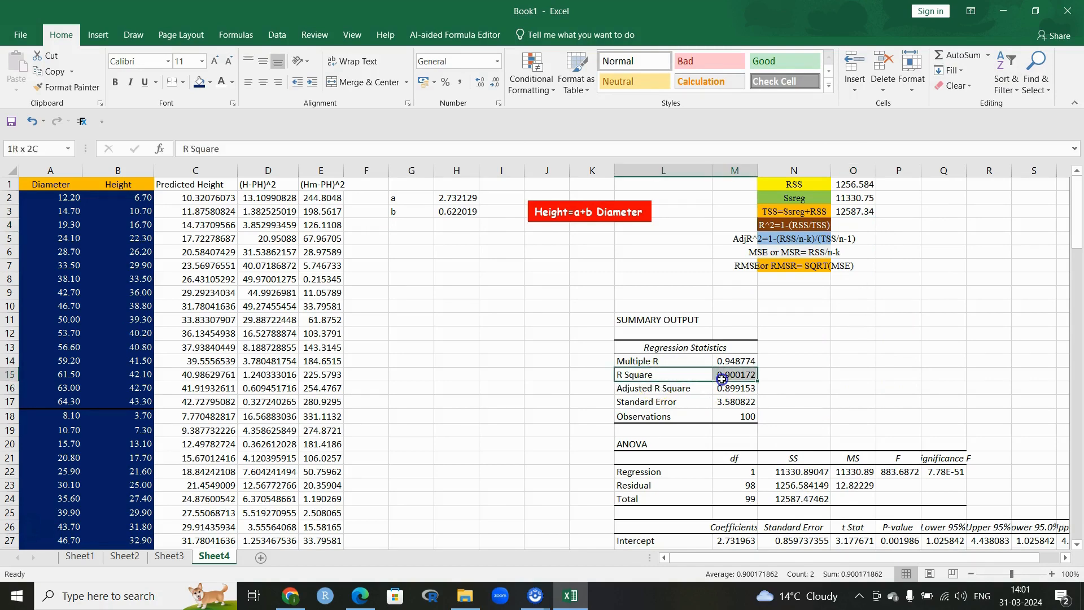
click(840, 225)
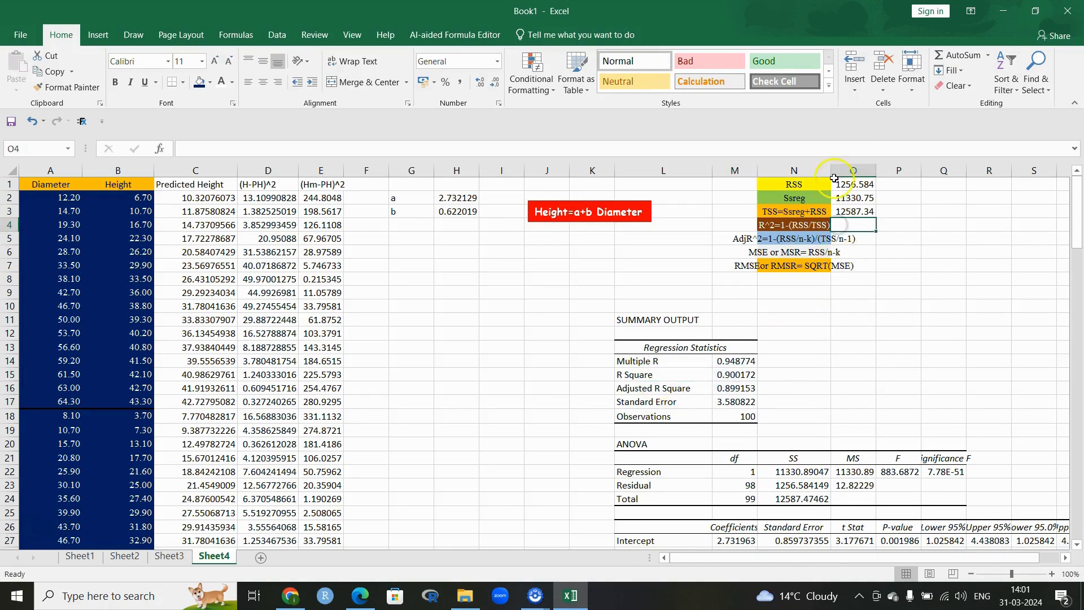
drag(828, 170, 867, 171)
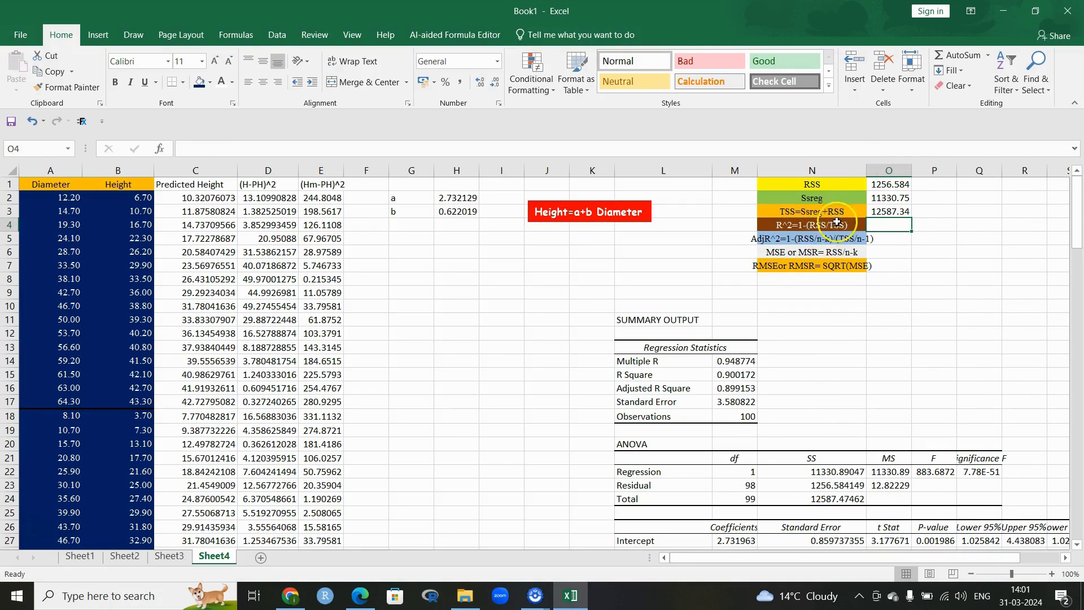
text(=1-()
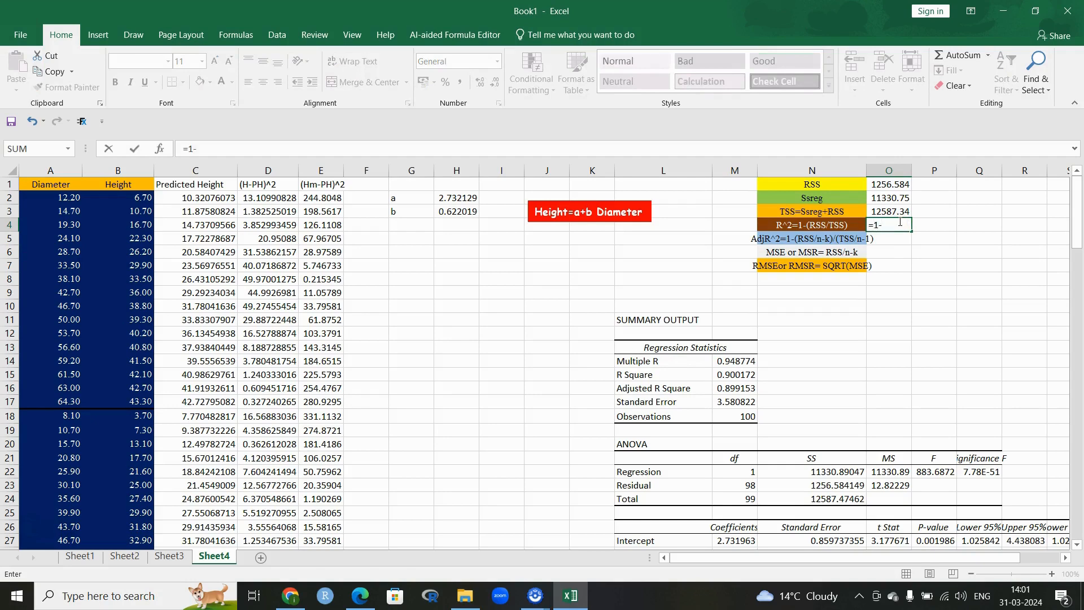
click(885, 185)
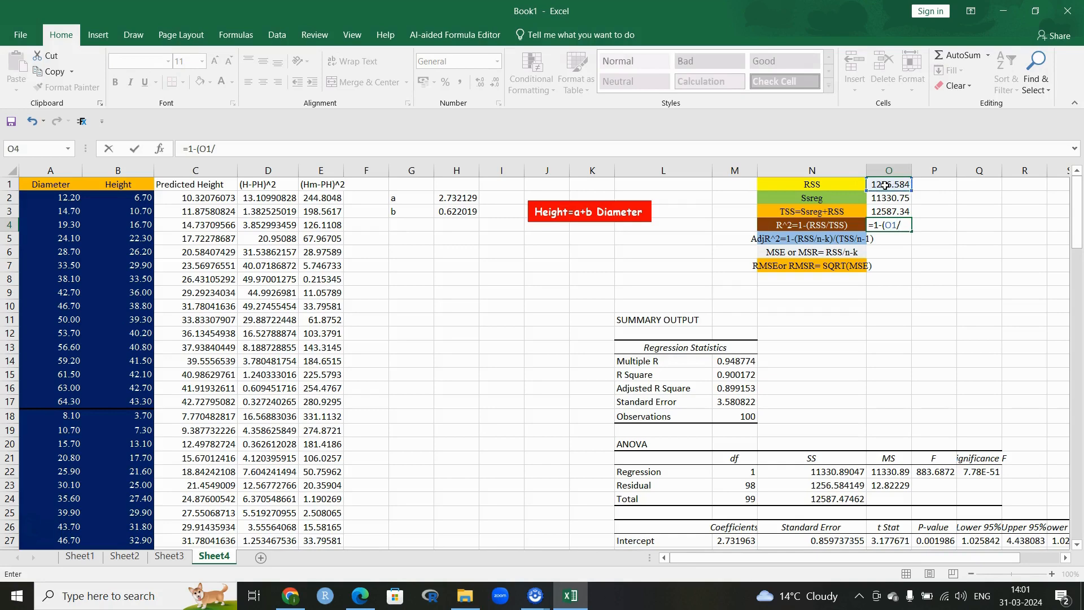
click(888, 210)
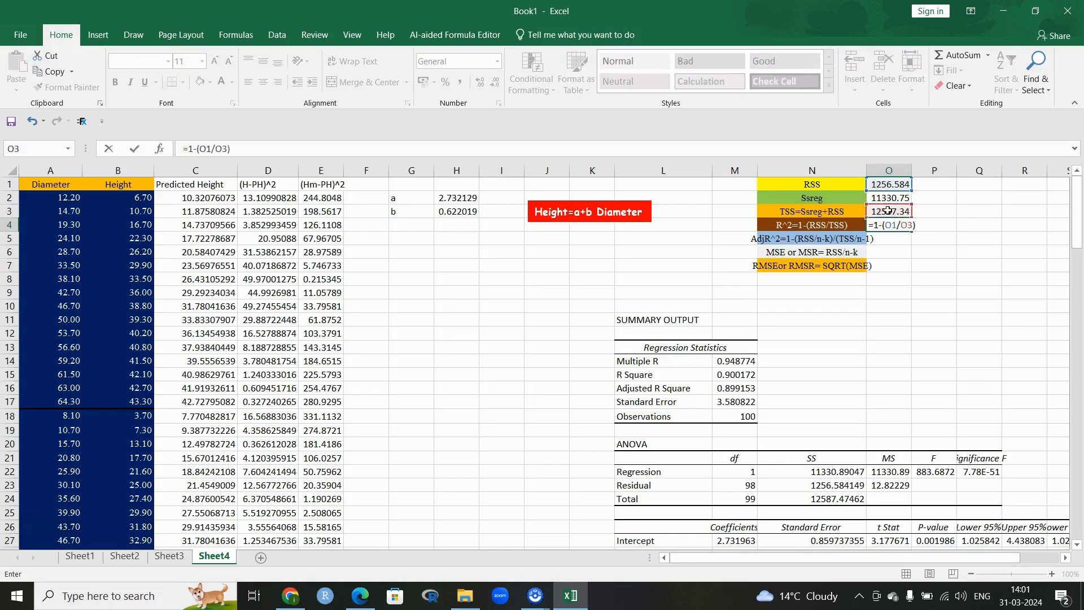
key(Return)
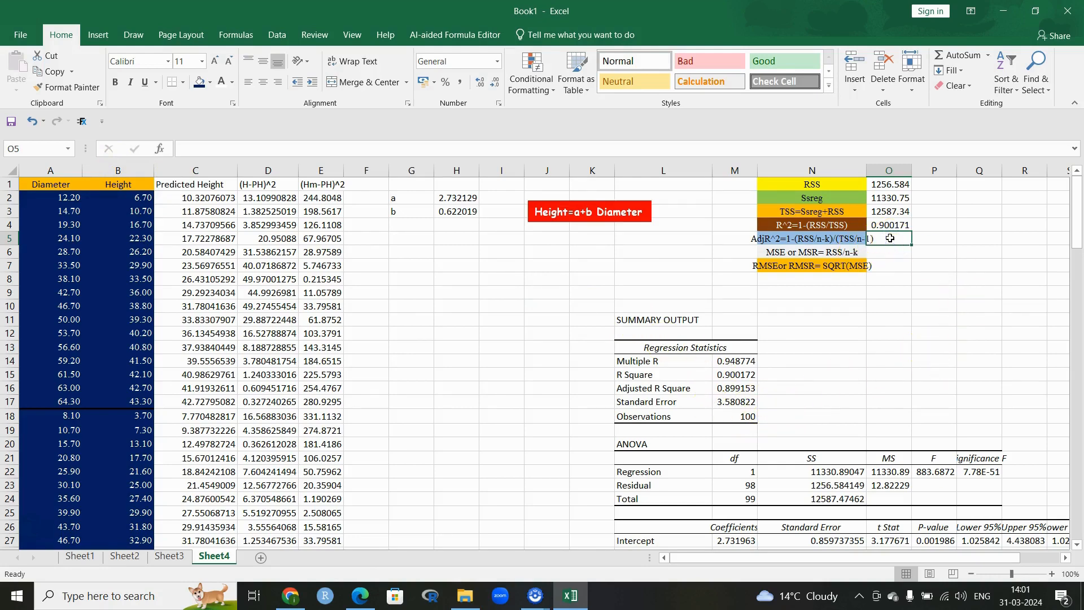
Step: Enter =1-((O1/98)/(O3/99)) in O5 for adjusted R² 0.899152, checking it against the summary
text(=1-(()
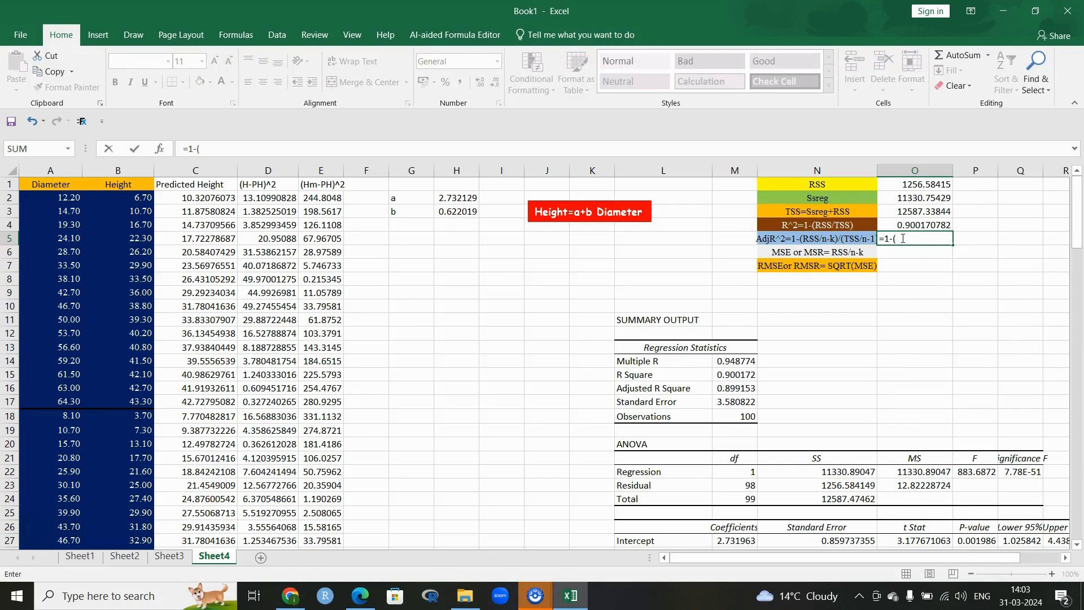
click(933, 184)
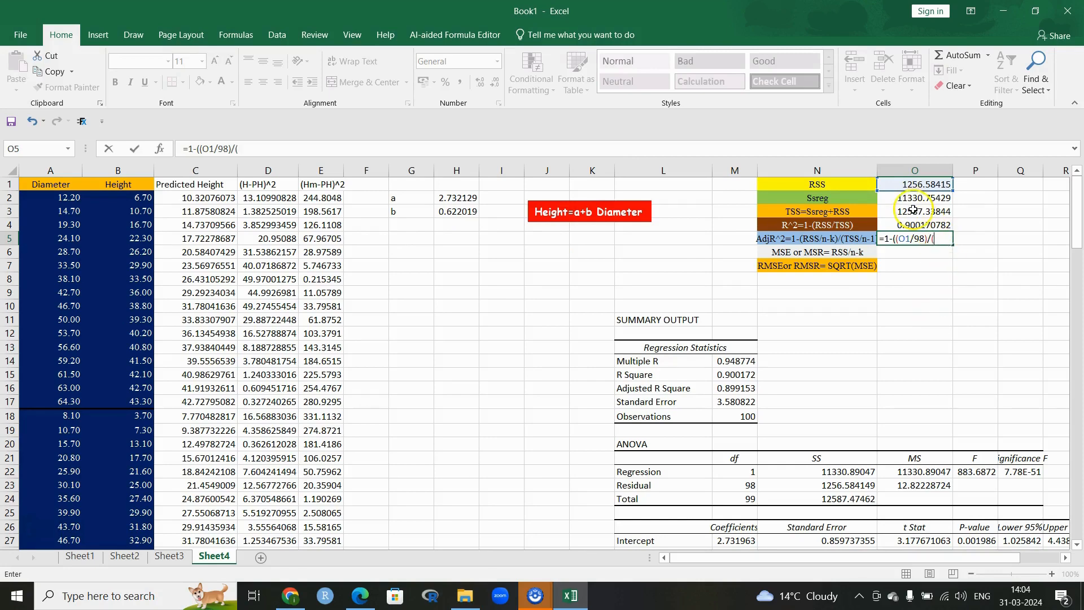
click(913, 210)
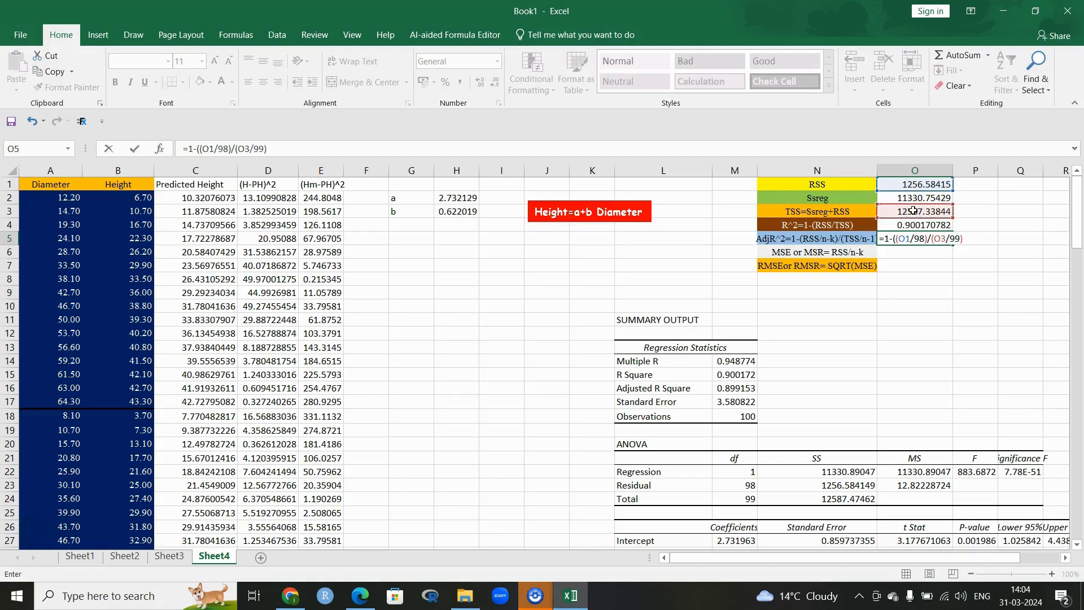
key(Return)
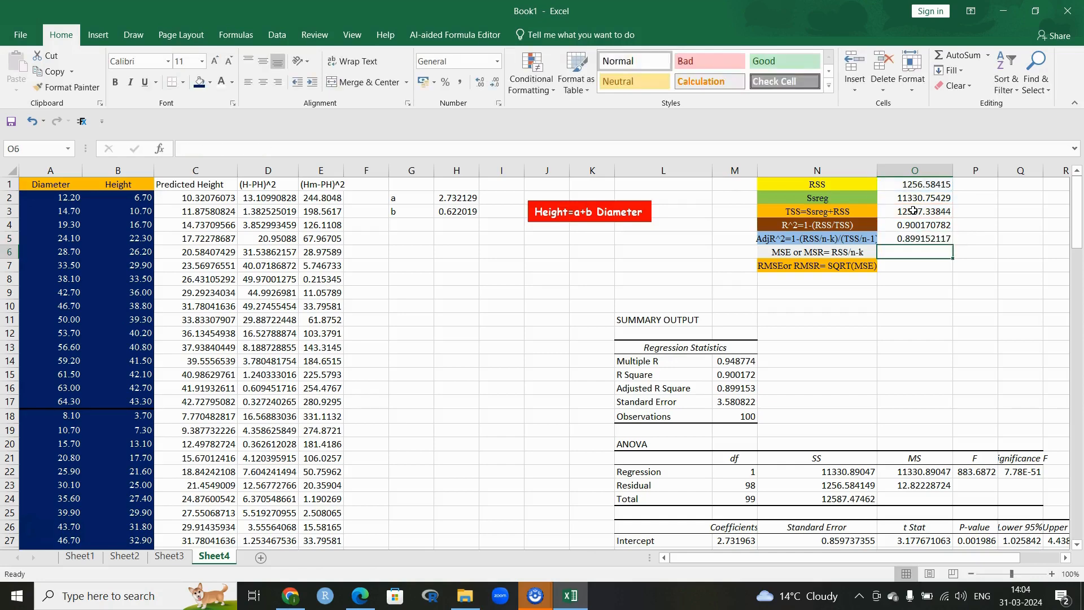
click(734, 386)
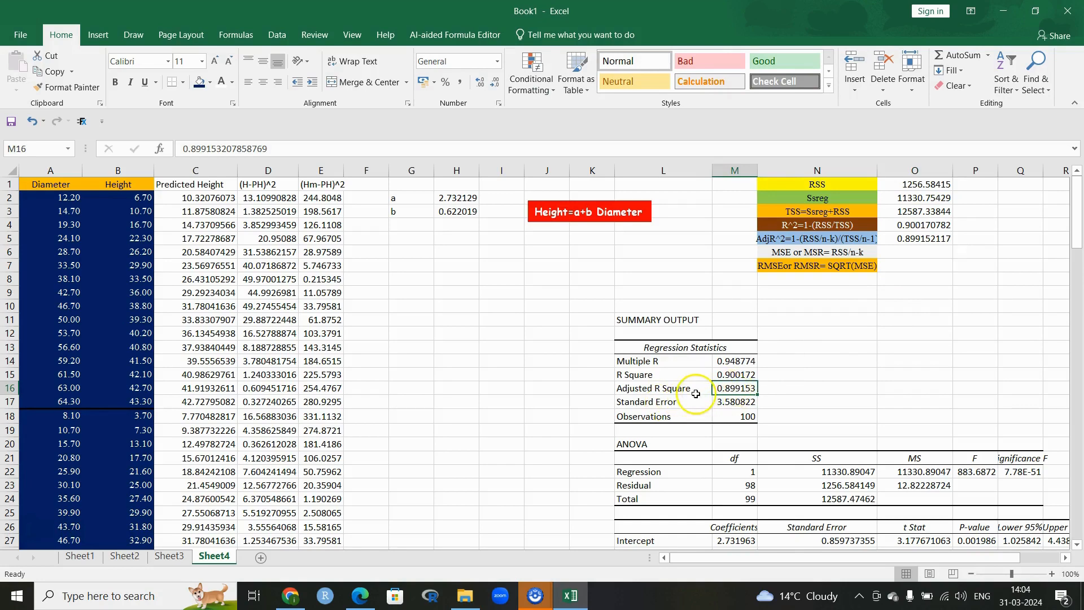
click(914, 252)
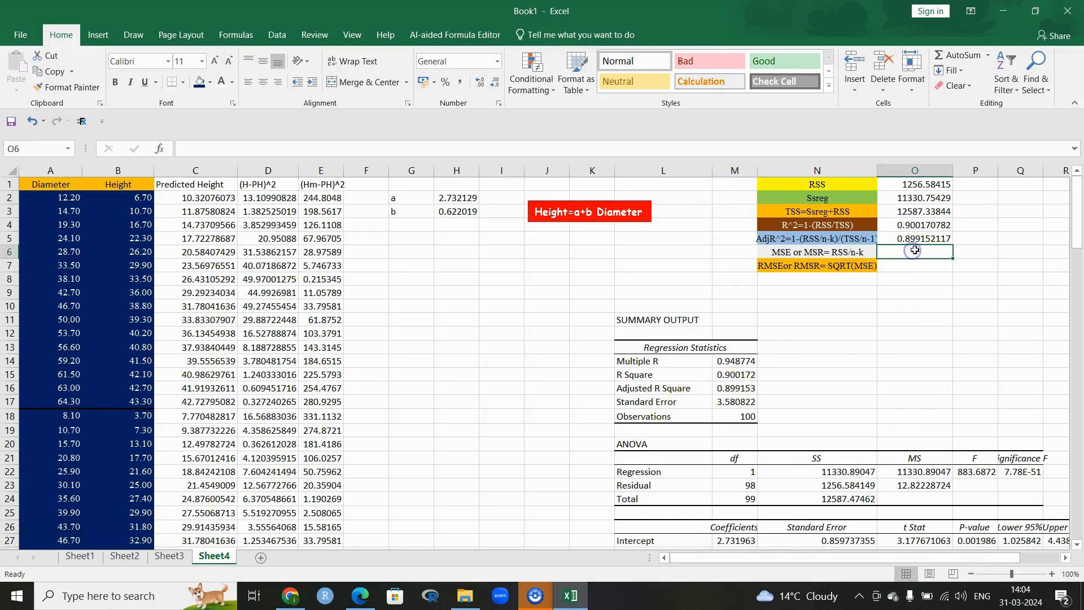
Step: Enter =O1/98 in O6, giving MSE 12.82228724
text(=)
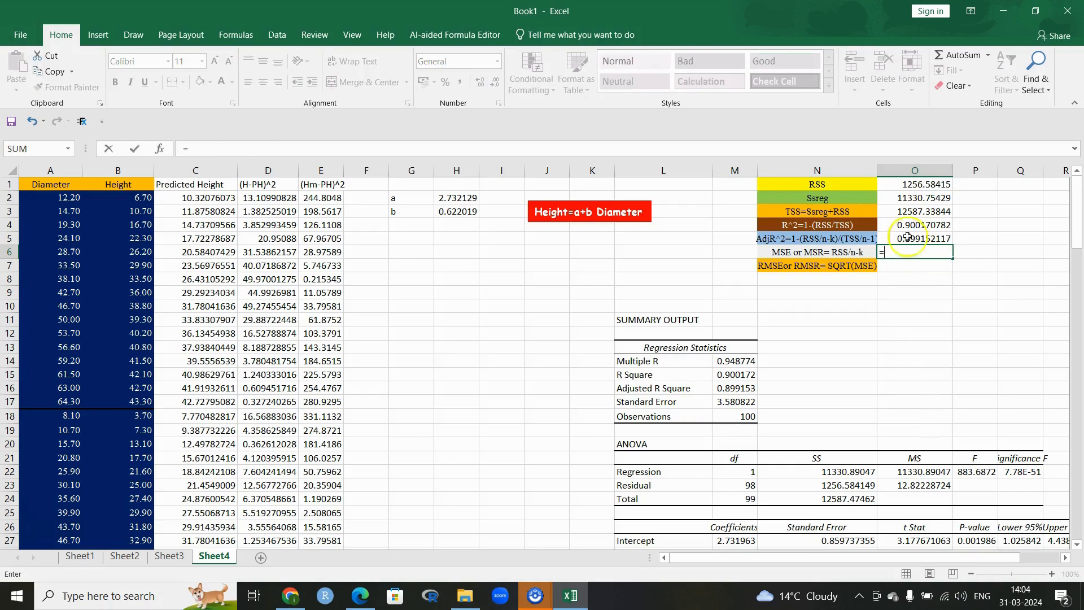
click(932, 184)
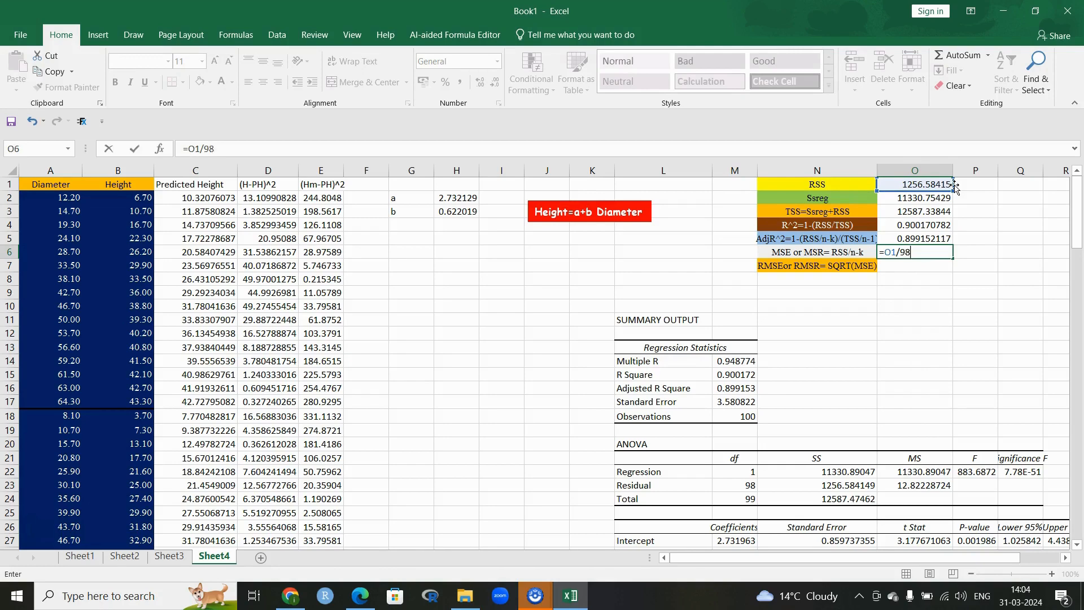
key(Return)
Step: Enter =SQRT(O6) in O7, giving RMSE 3.580822146
text(=)
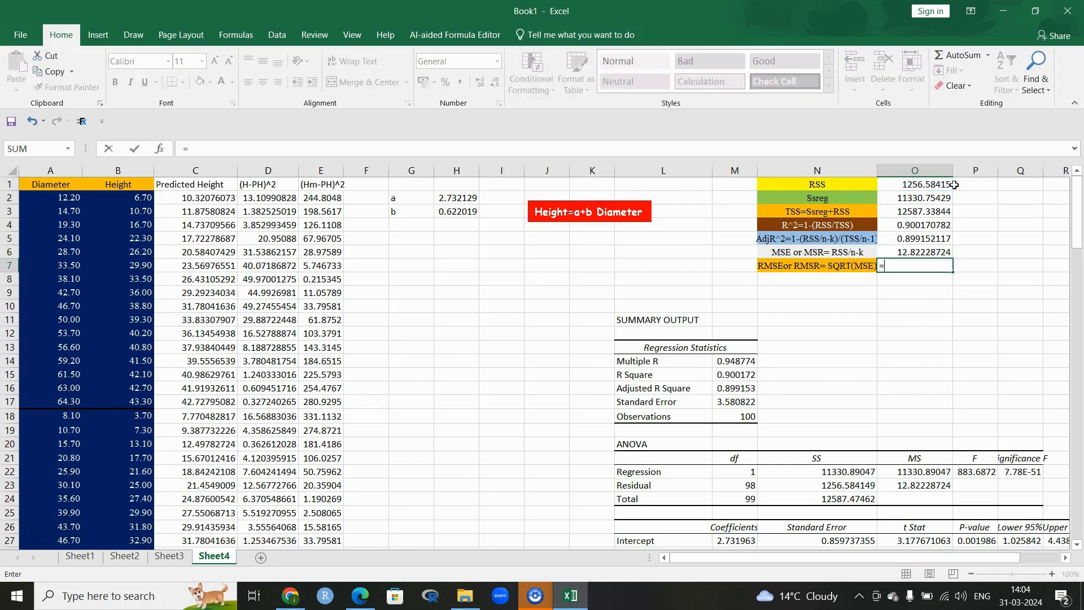
text(Sq)
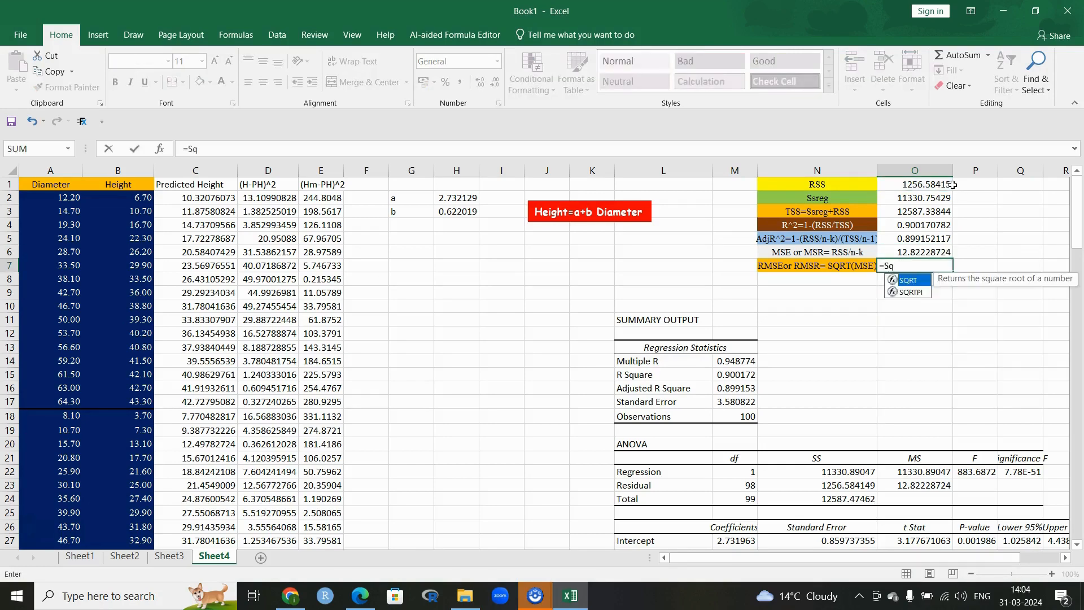
double_click(909, 279)
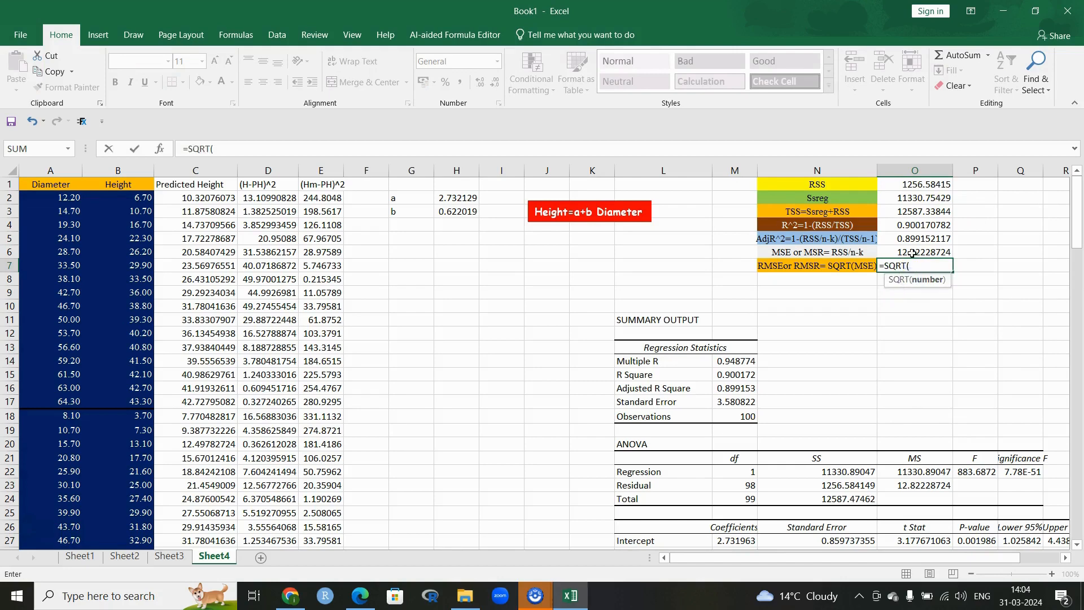
click(913, 254)
text())
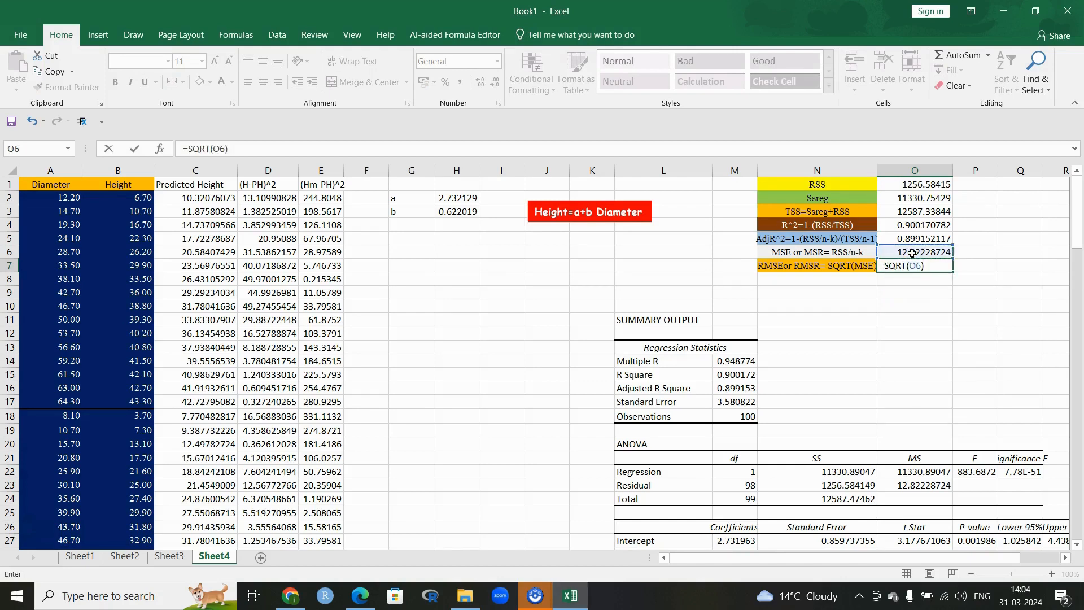
key(Return)
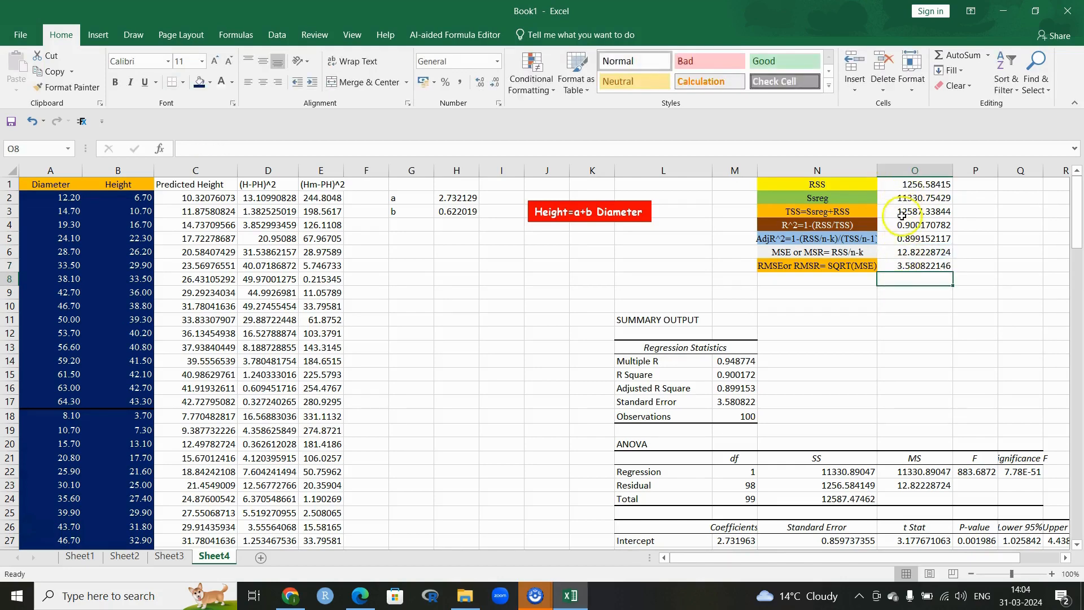
scroll(785, 384, down, 8)
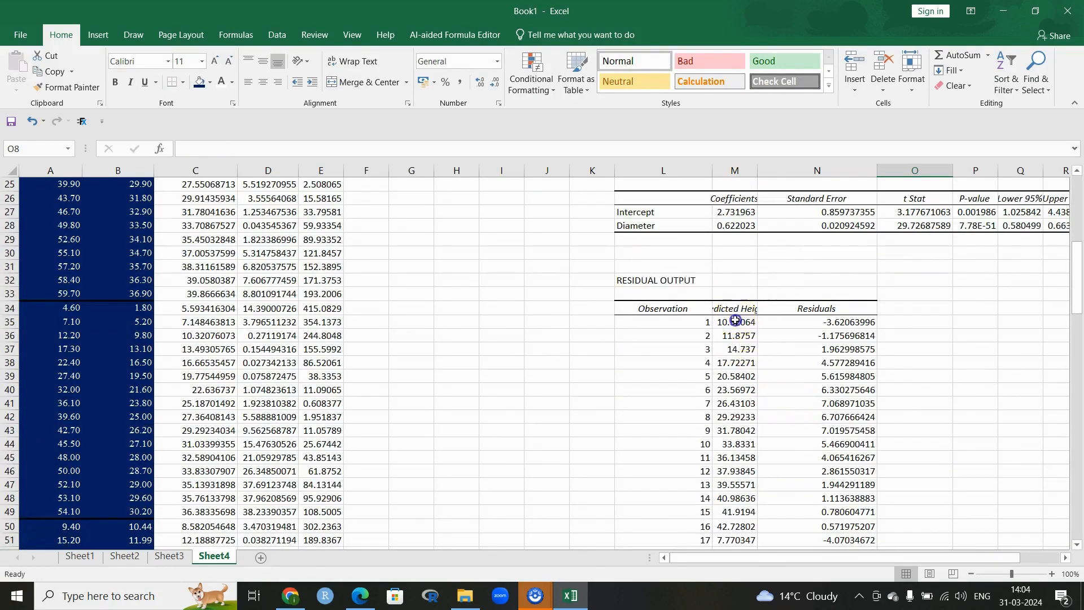
drag(737, 319, 732, 523)
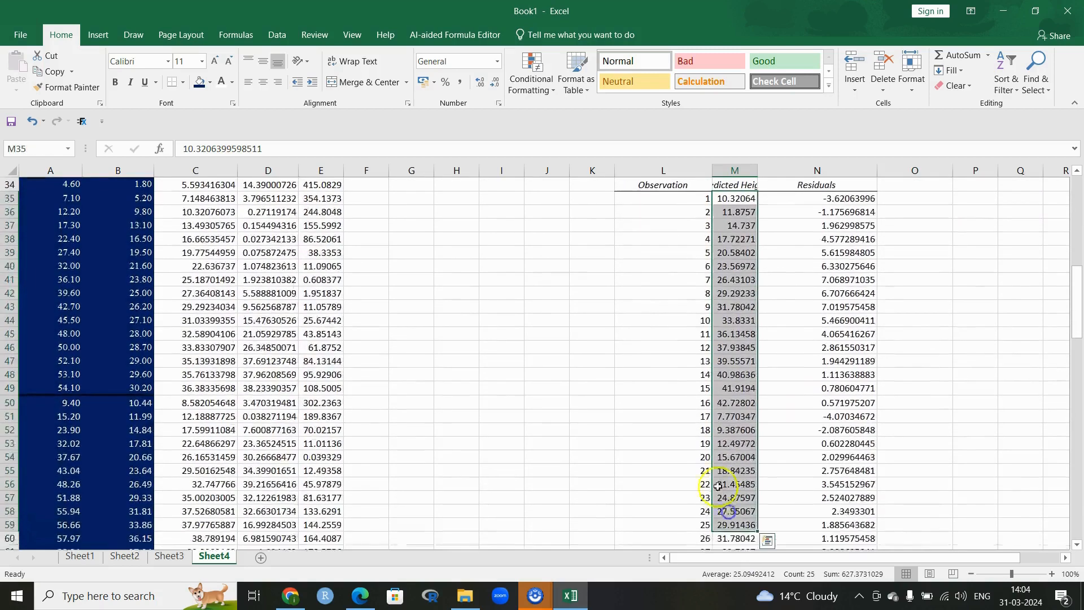
scroll(720, 471, up, 11)
scroll(713, 473, down, 4)
click(728, 488)
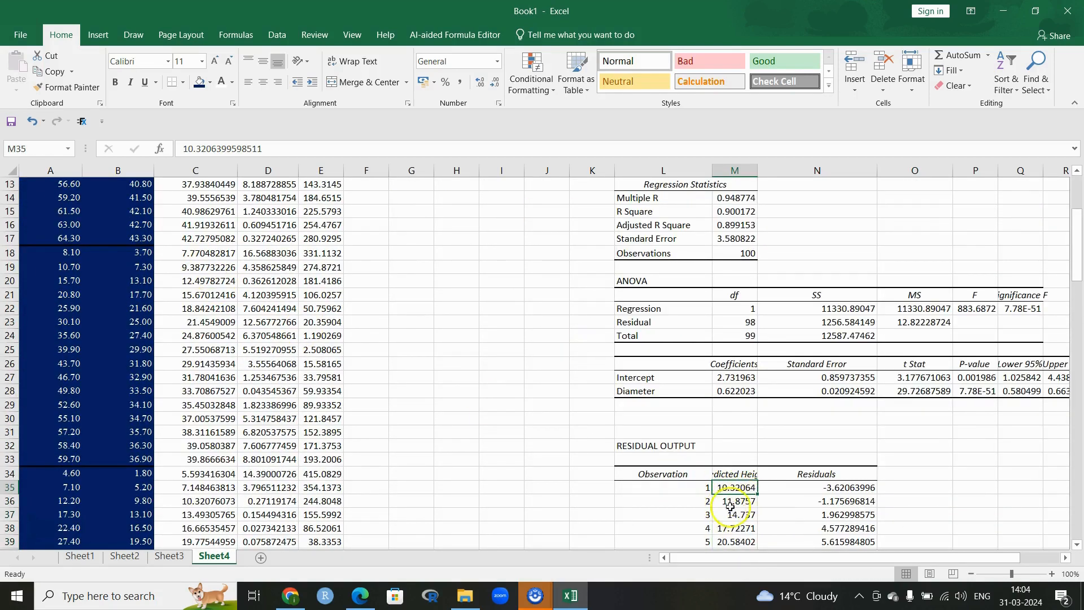
scroll(634, 481, up, 4)
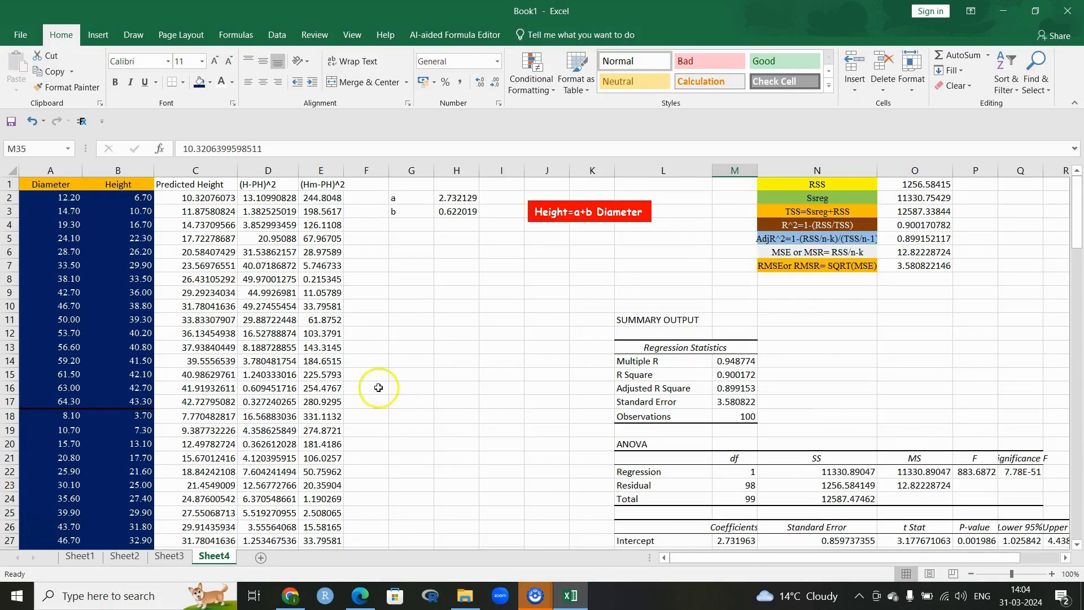
click(194, 200)
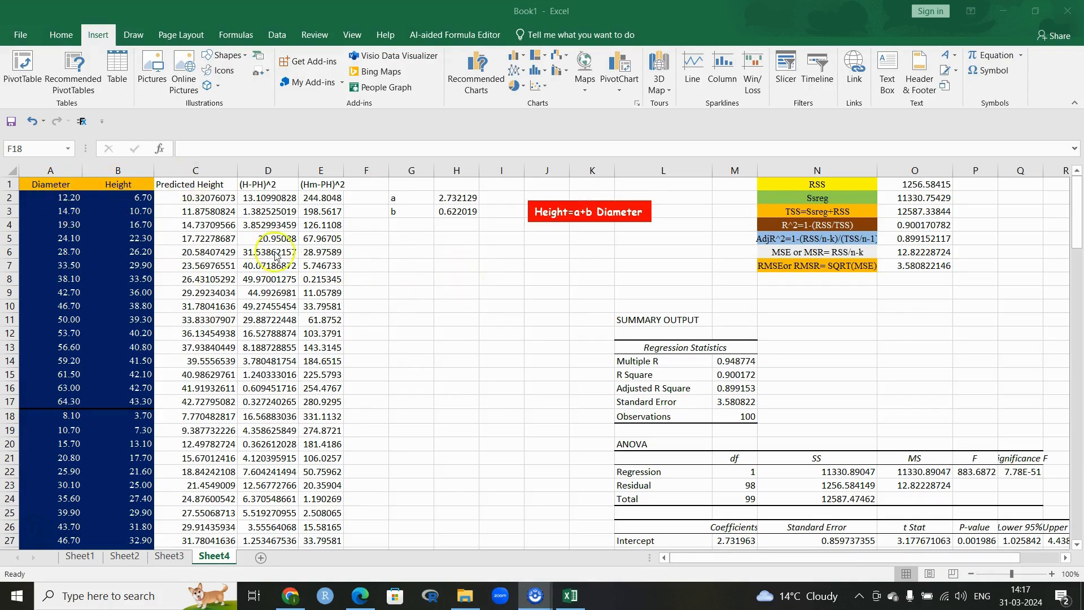
Step: Select the Diameter, Height and Predicted Height data in columns A–C and insert an X Y scatter chart
click(381, 259)
click(430, 252)
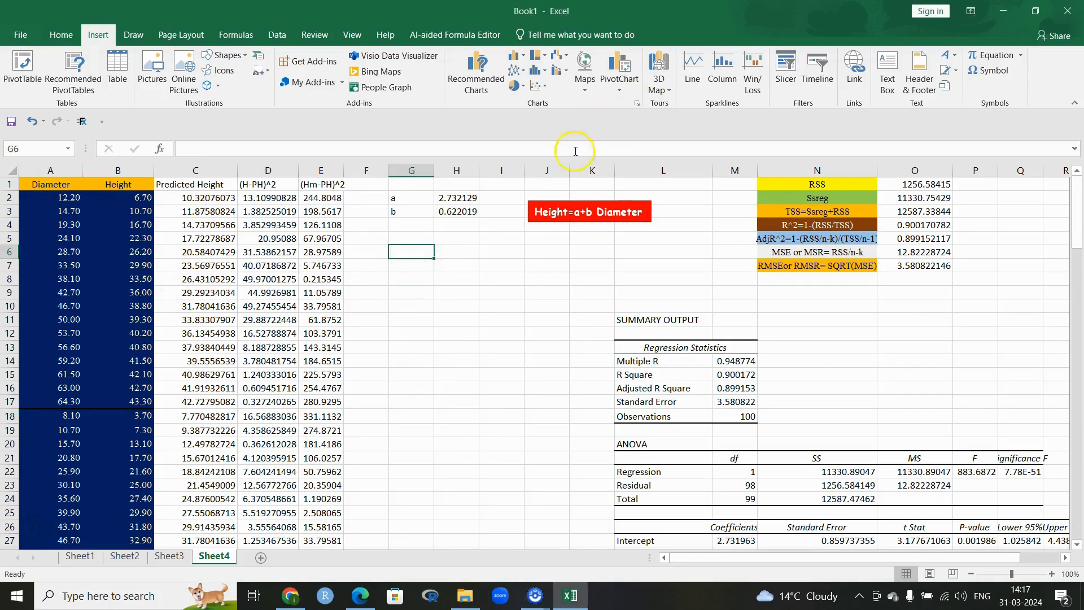
drag(45, 184, 230, 503)
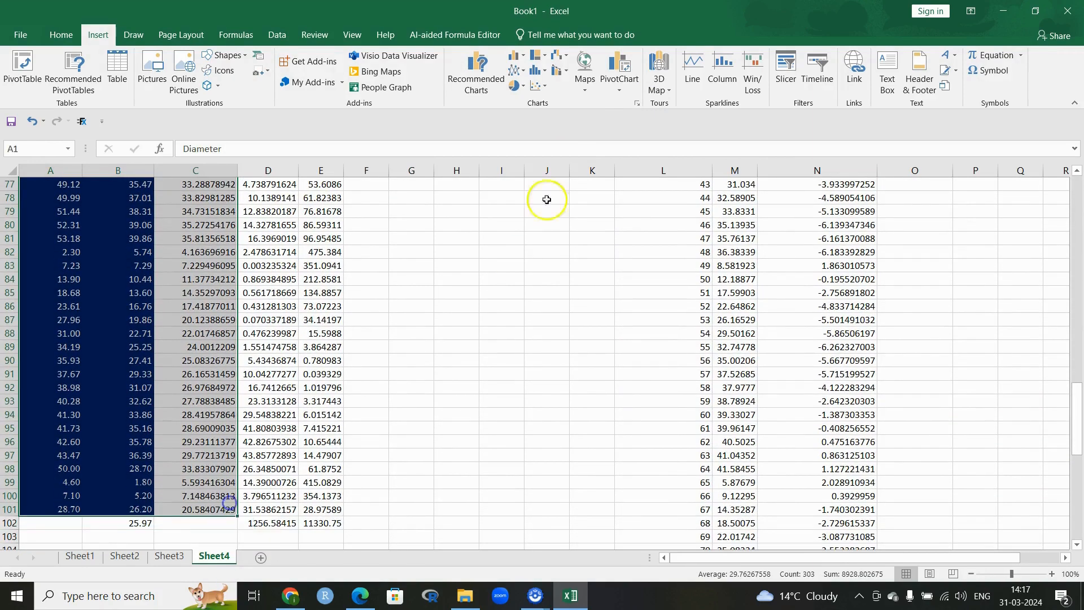
click(638, 106)
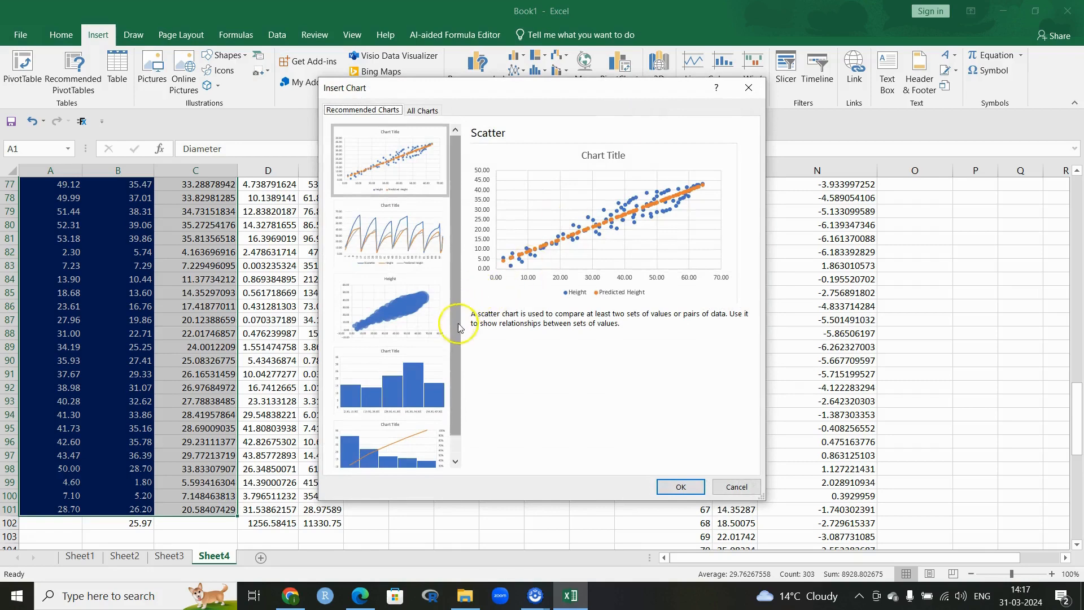
click(432, 112)
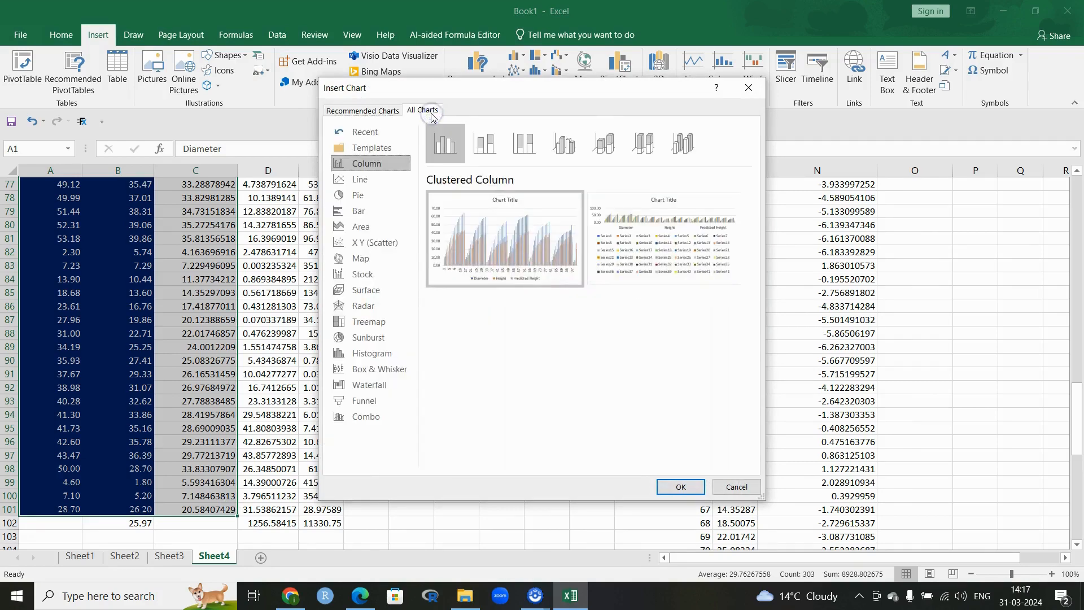
click(374, 242)
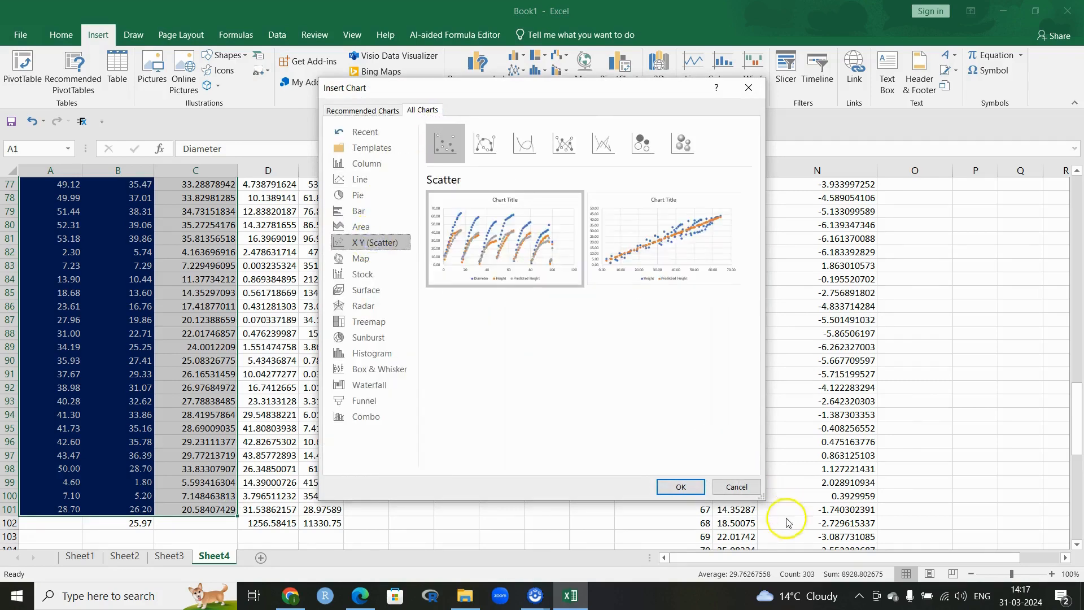
click(670, 487)
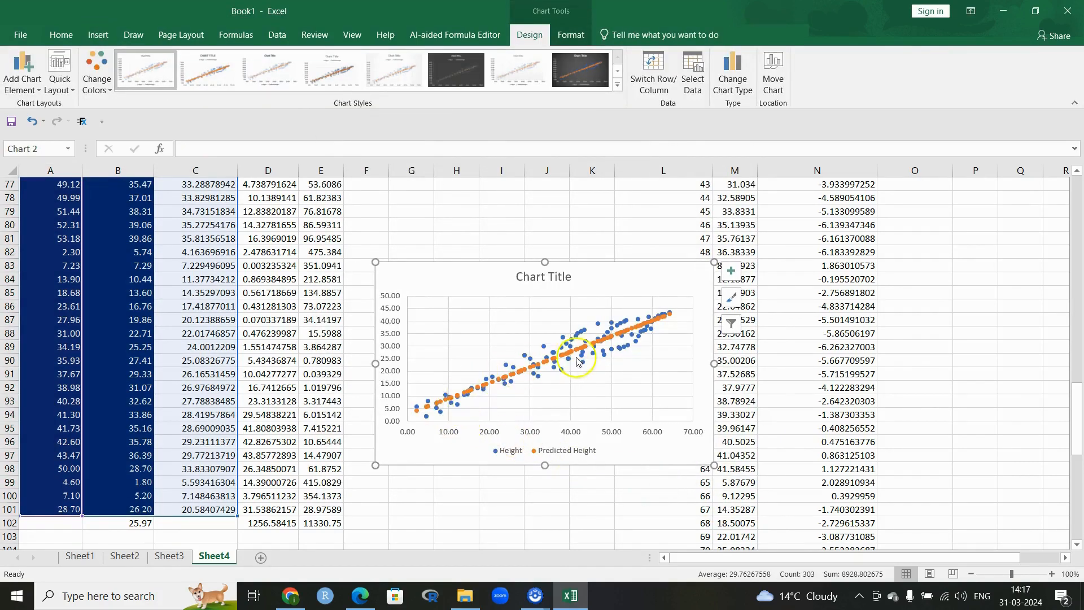
scroll(667, 330, up, 20)
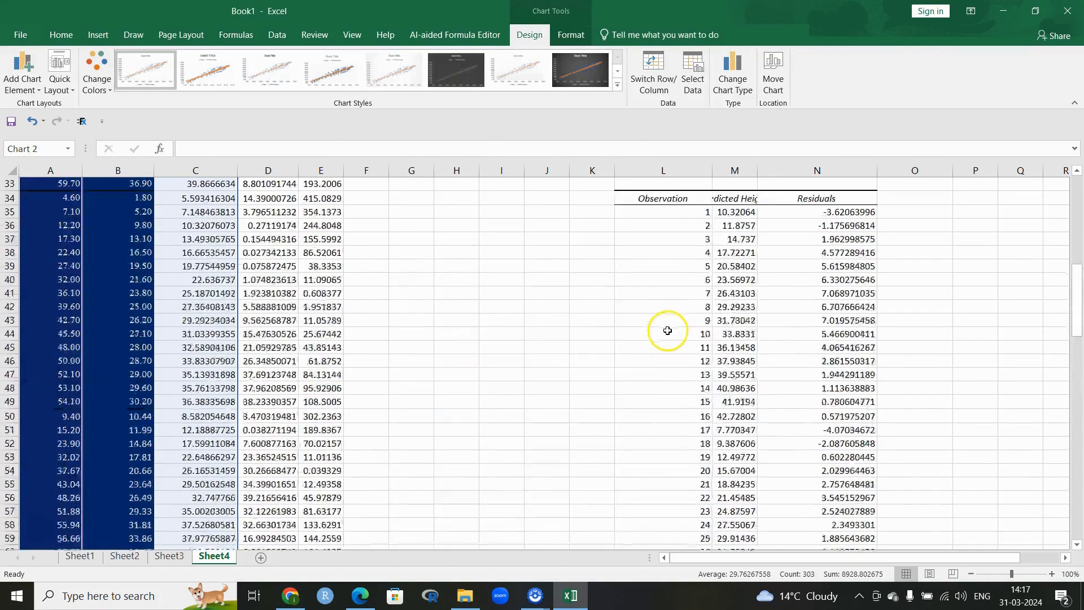
scroll(848, 261, up, 2)
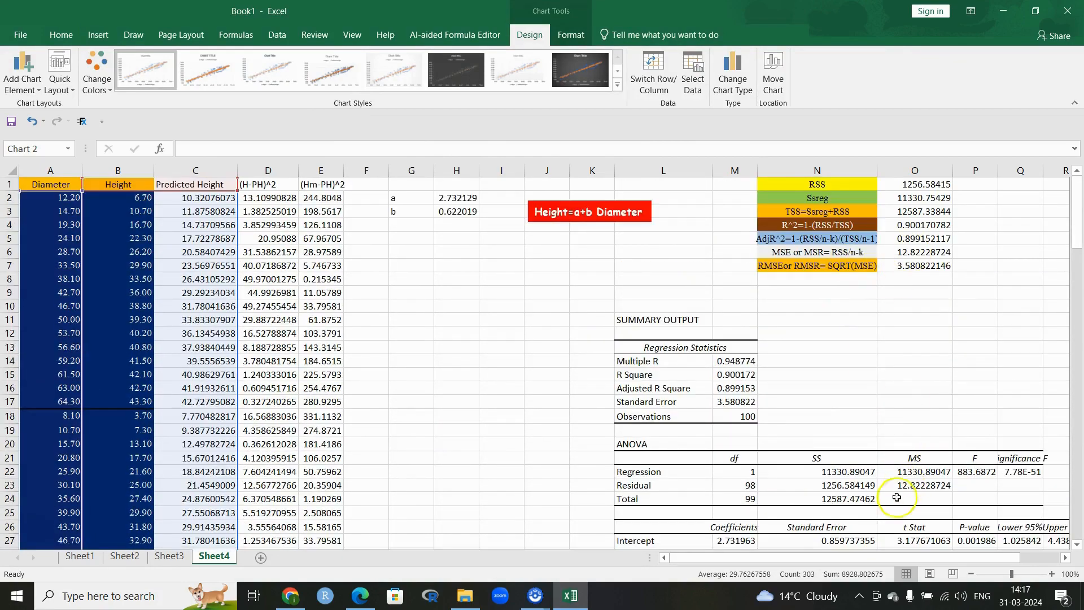
scroll(770, 413, down, 1)
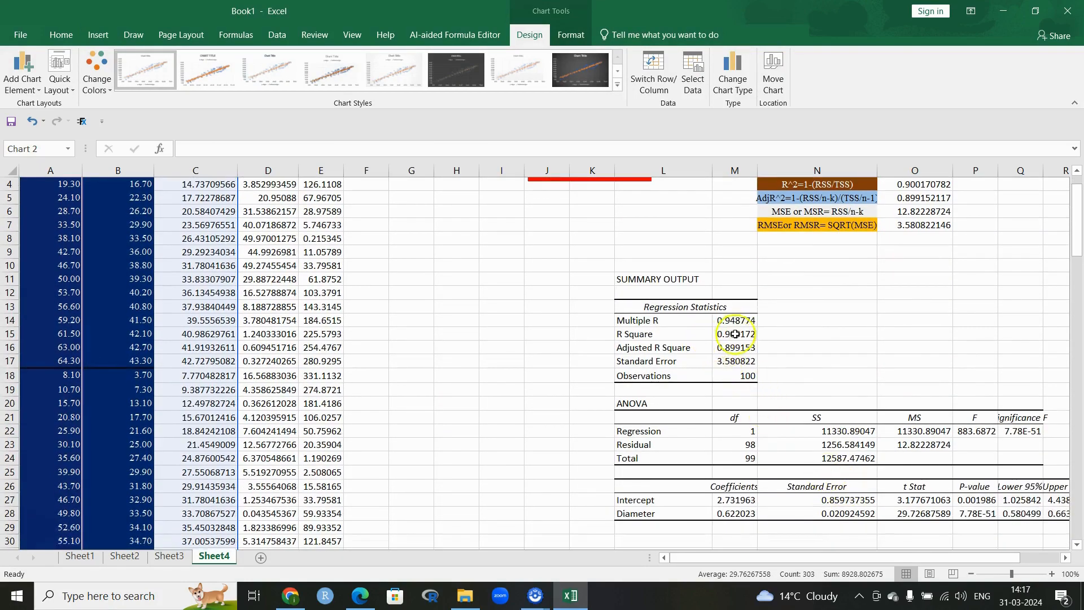
scroll(649, 391, down, 16)
scroll(650, 391, down, 9)
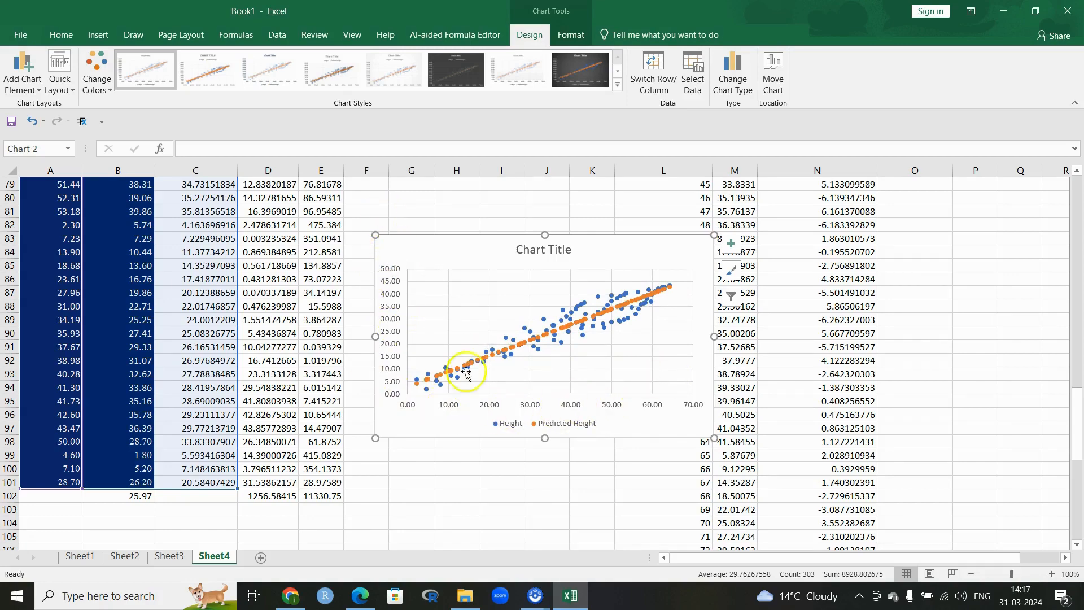
scroll(450, 402, up, 20)
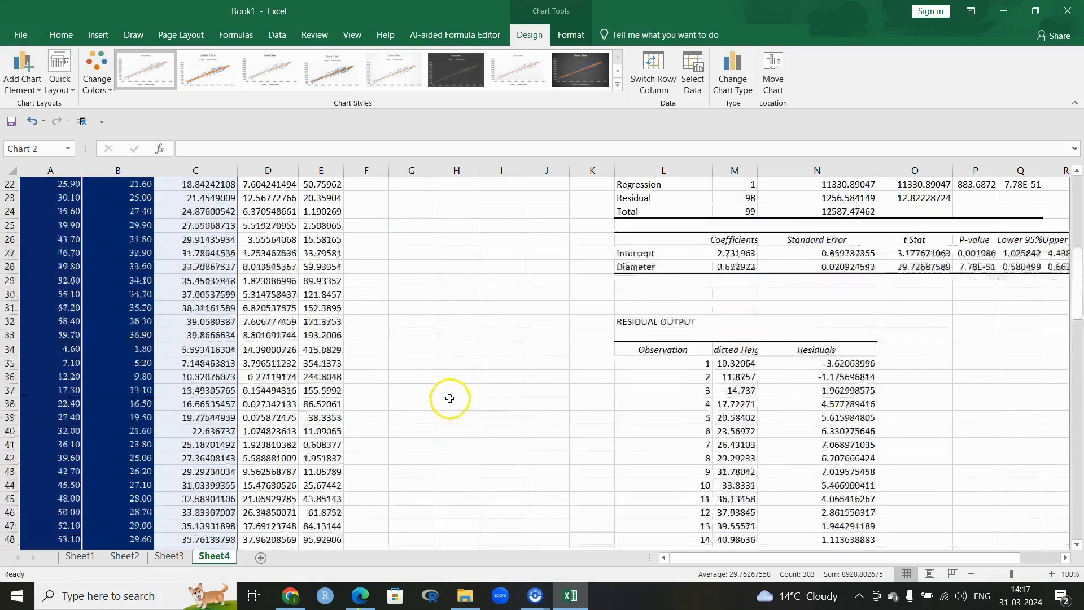